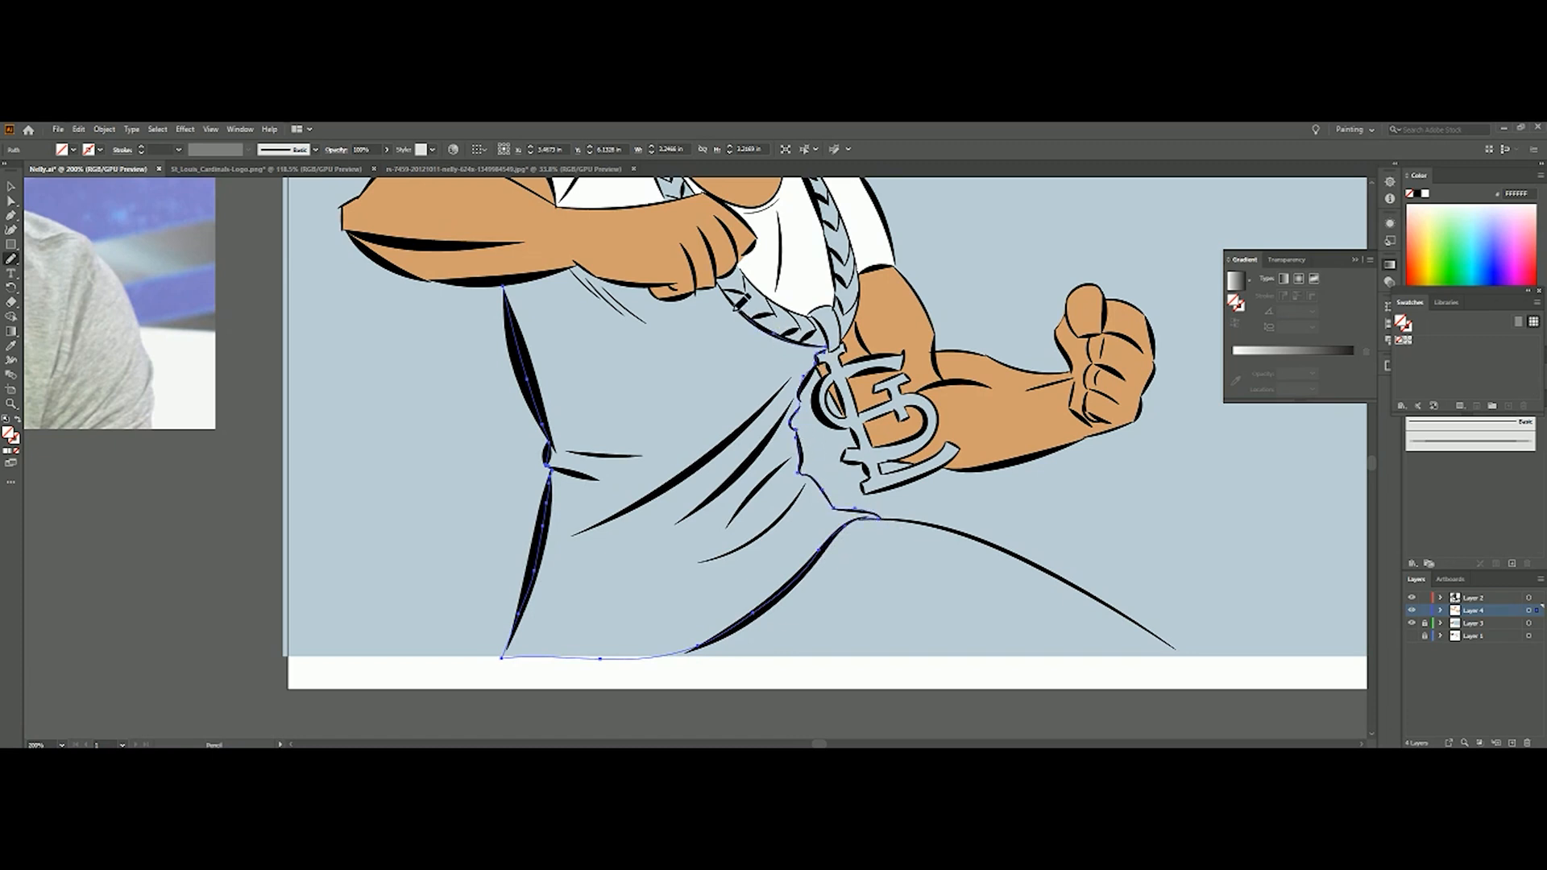
# Close the freehand fill outline around the shirt's torso, waist and hem
pyautogui.moveTo(513, 295); pyautogui.dragTo(506, 286)
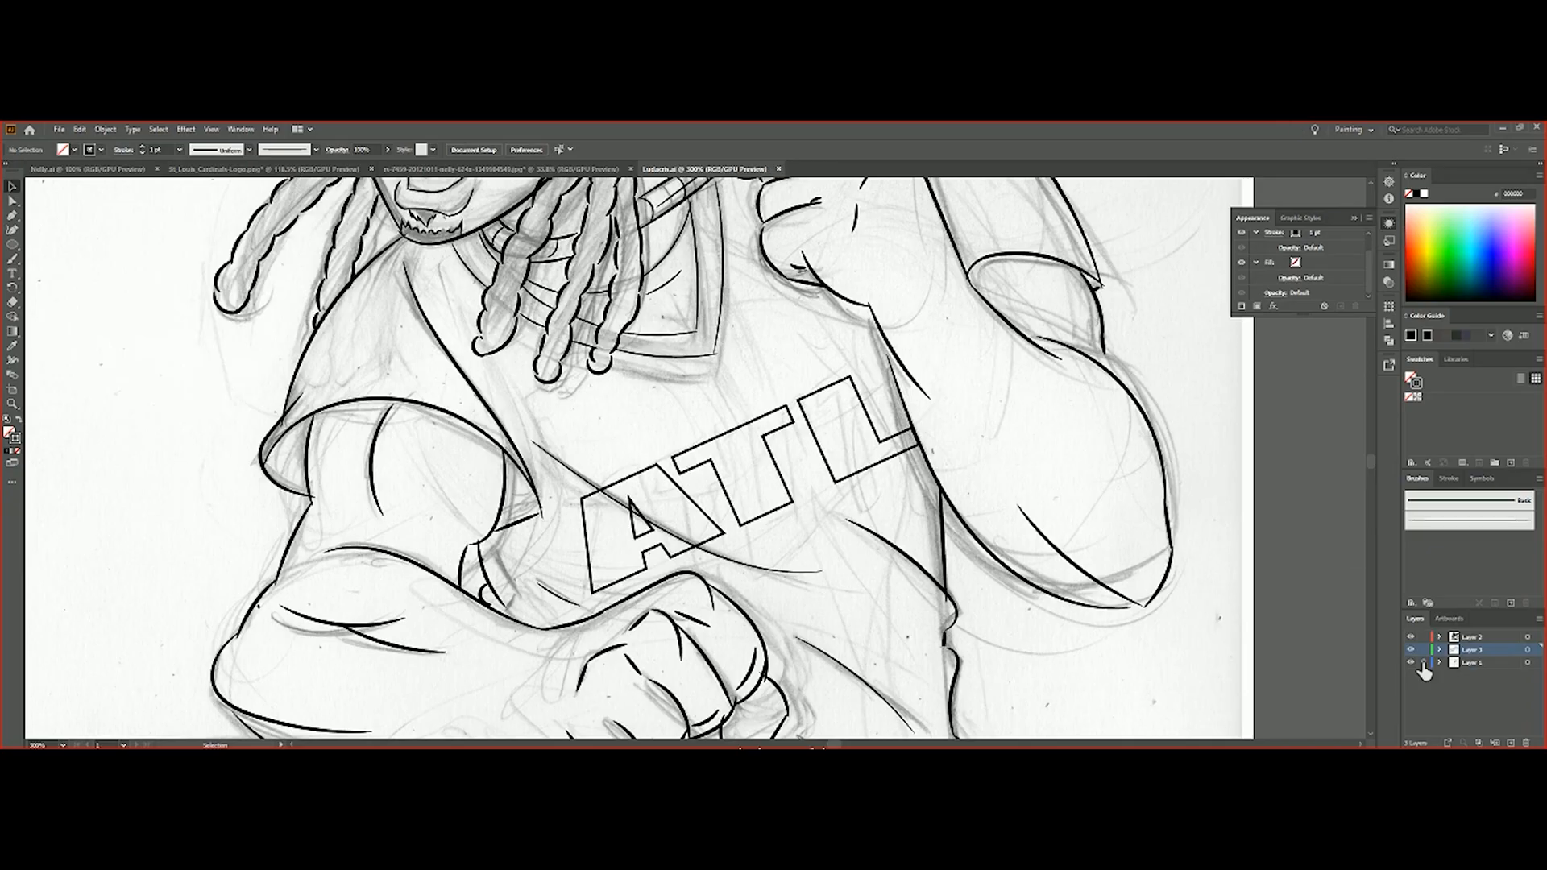
# In the Ludacris drawing, make Layer 2 active and widen the raised arm's outline strokes with the Width tool
pyautogui.click(1492, 638)
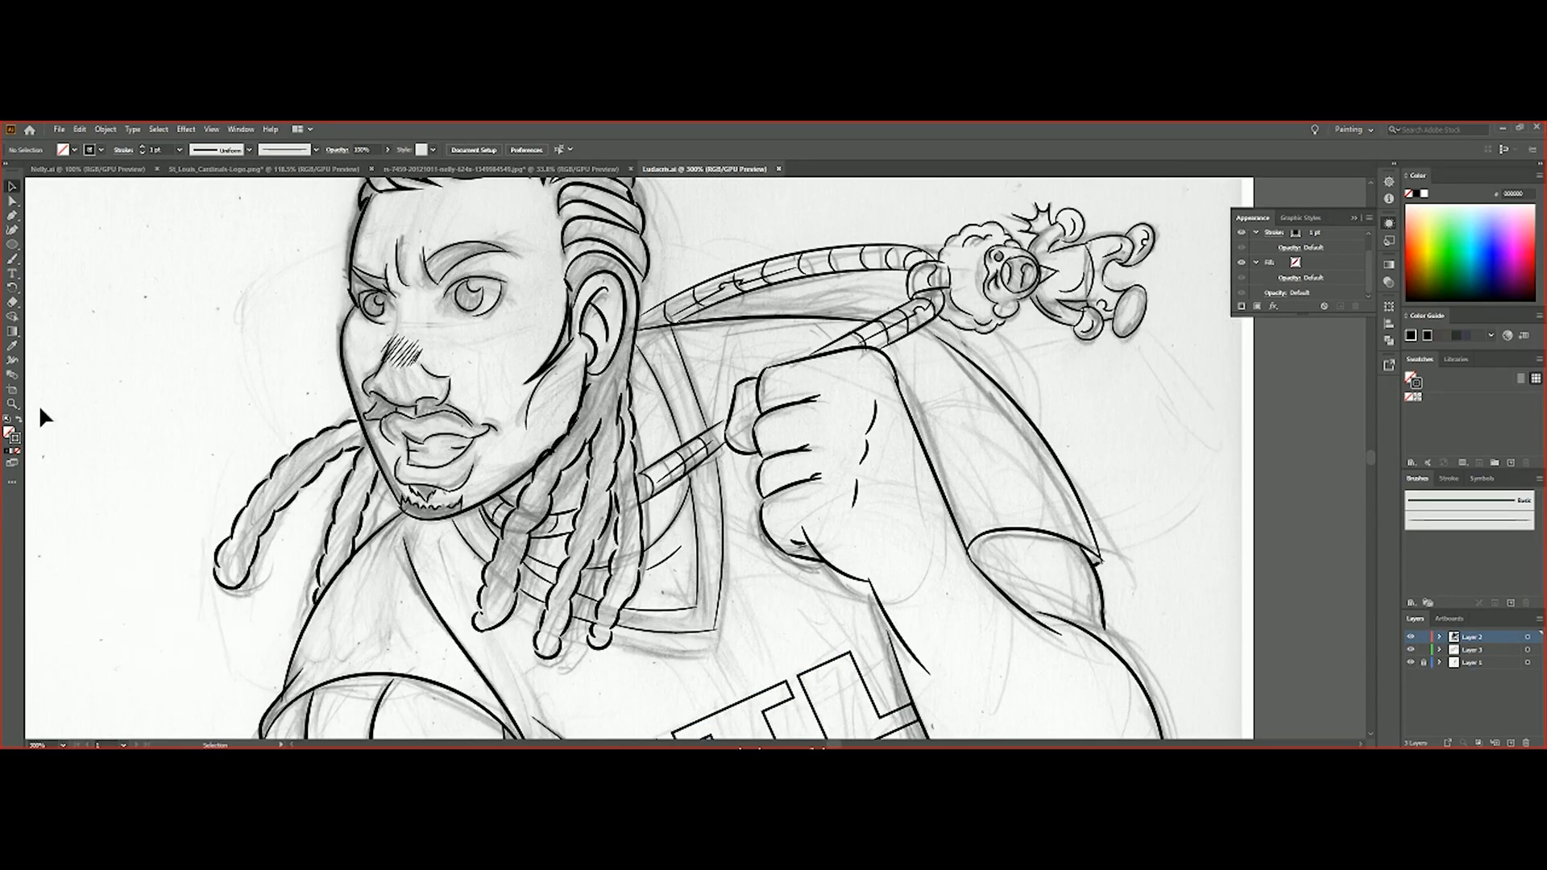
pyautogui.doubleClick(12, 403)
pyautogui.moveTo(825, 501); pyautogui.dragTo(829, 503)
pyautogui.moveTo(840, 528); pyautogui.dragTo(838, 530)
pyautogui.press('z')
pyautogui.click(834, 540)
pyautogui.click(692, 483)
pyautogui.hotkey('shift', 'w')
pyautogui.scroll(-2, 746, 488)
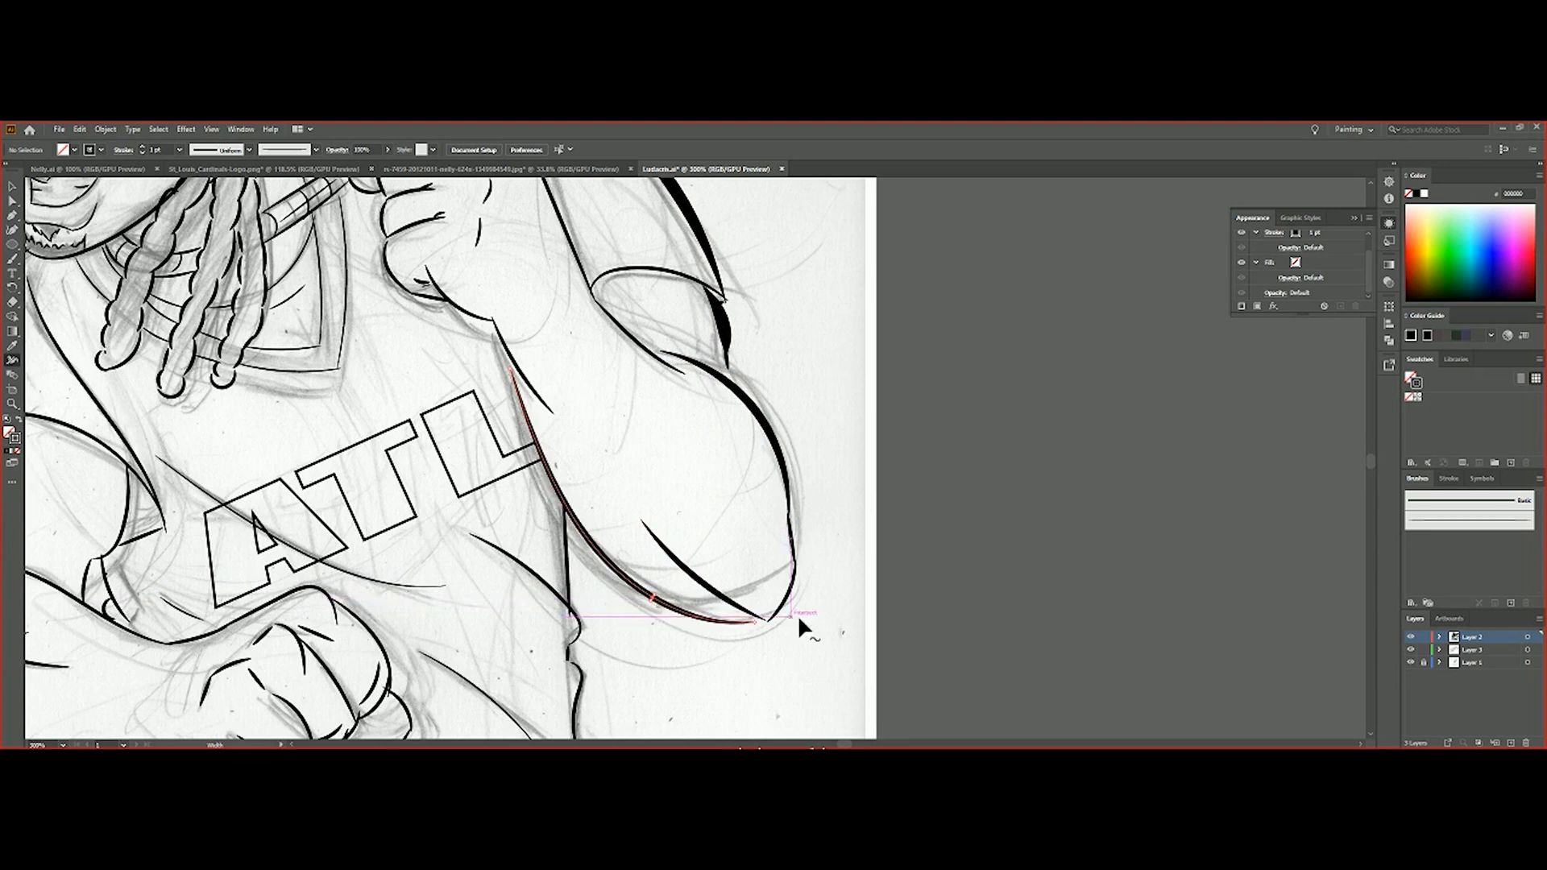
pyautogui.scroll(5, 569, 438)
pyautogui.scroll(-4, 557, 414)
pyautogui.scroll(3, 465, 495)
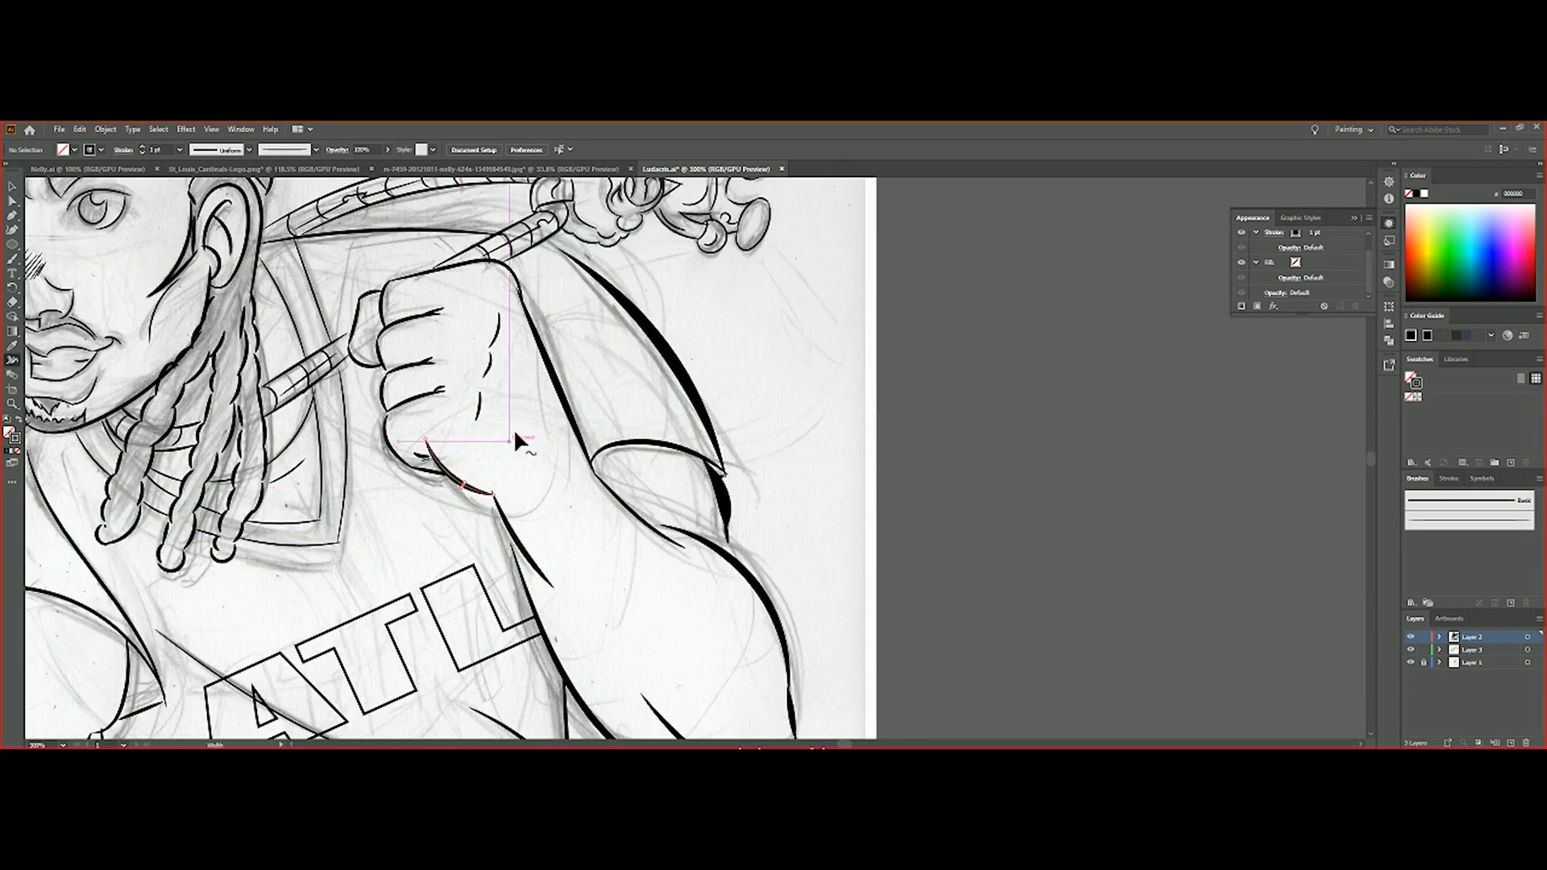
# Widen the strokes of the raised wrist, knuckle marks, far sleeve hem and shirt collar
pyautogui.scroll(1, 463, 495)
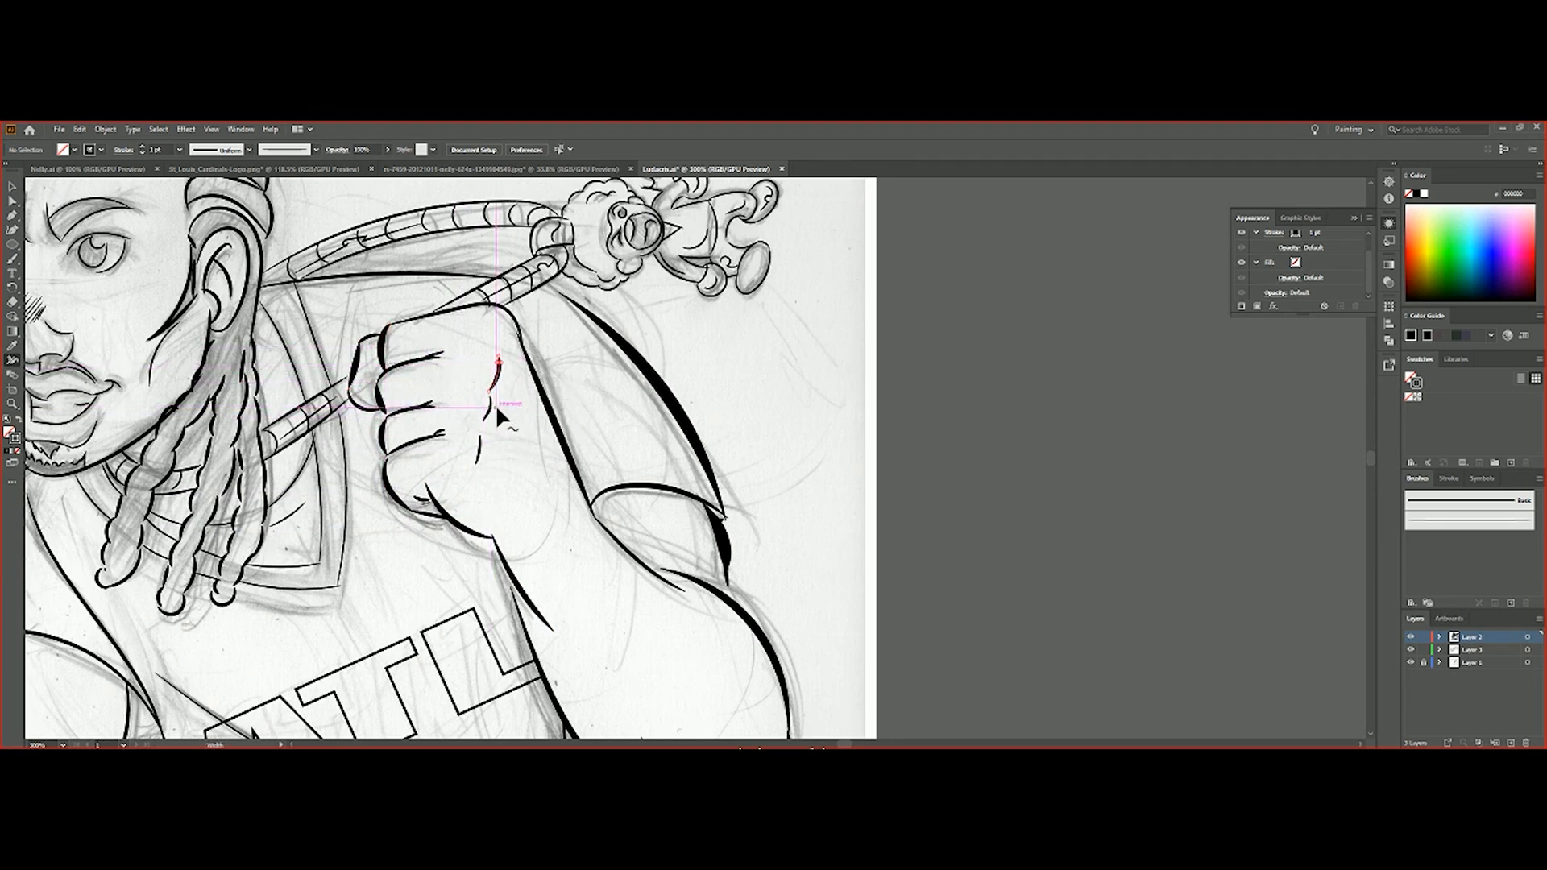
pyautogui.scroll(2, 523, 427)
pyautogui.scroll(-3, 619, 496)
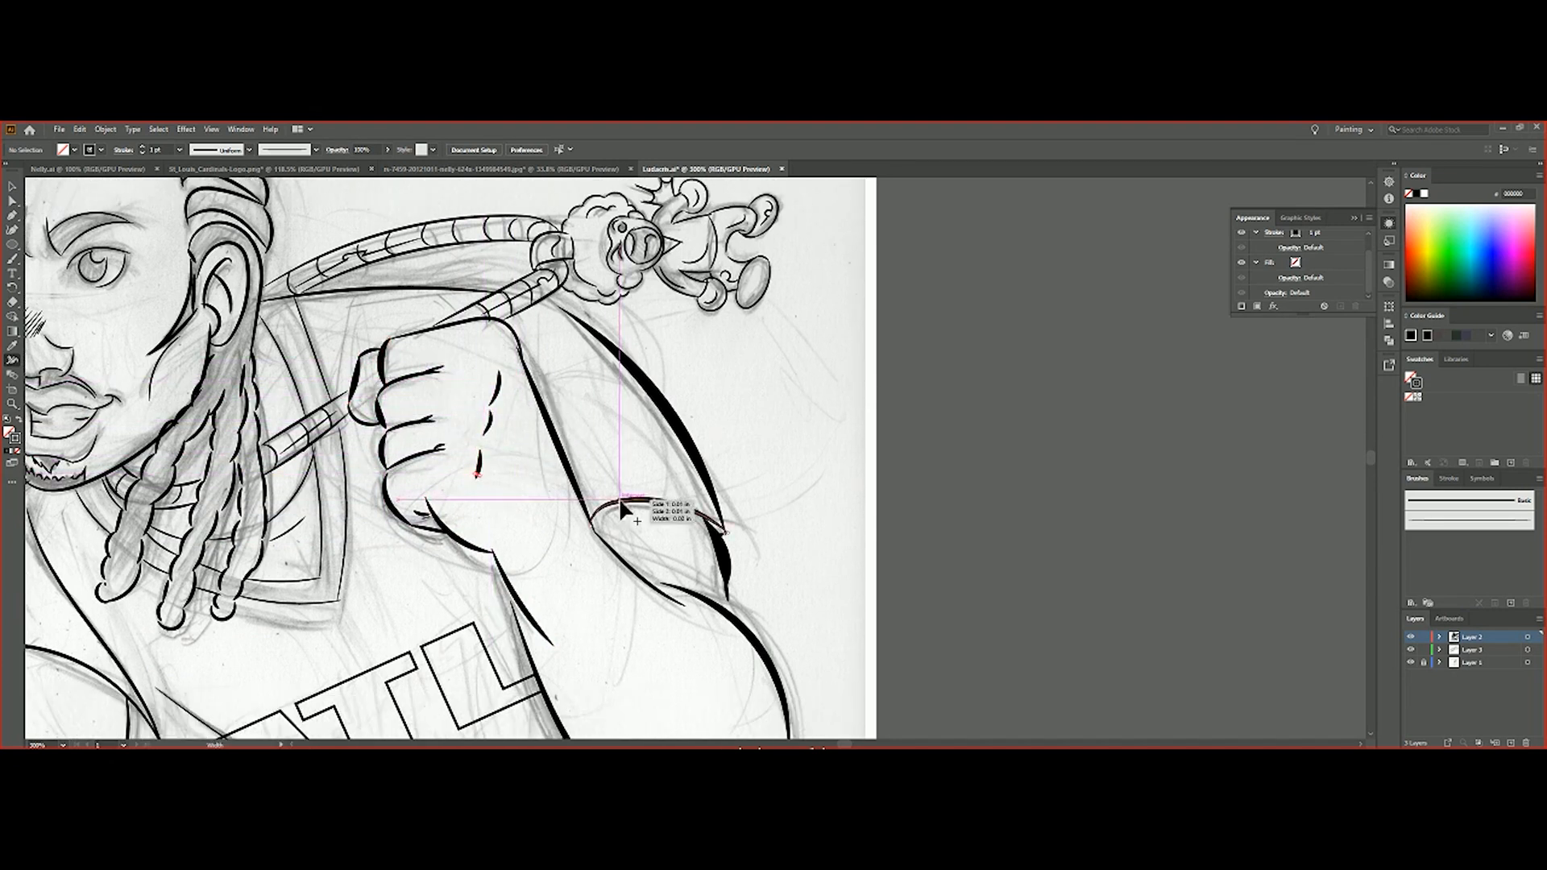
pyautogui.moveTo(348, 446); pyautogui.dragTo(352, 447)
pyautogui.moveTo(319, 339); pyautogui.dragTo(323, 337)
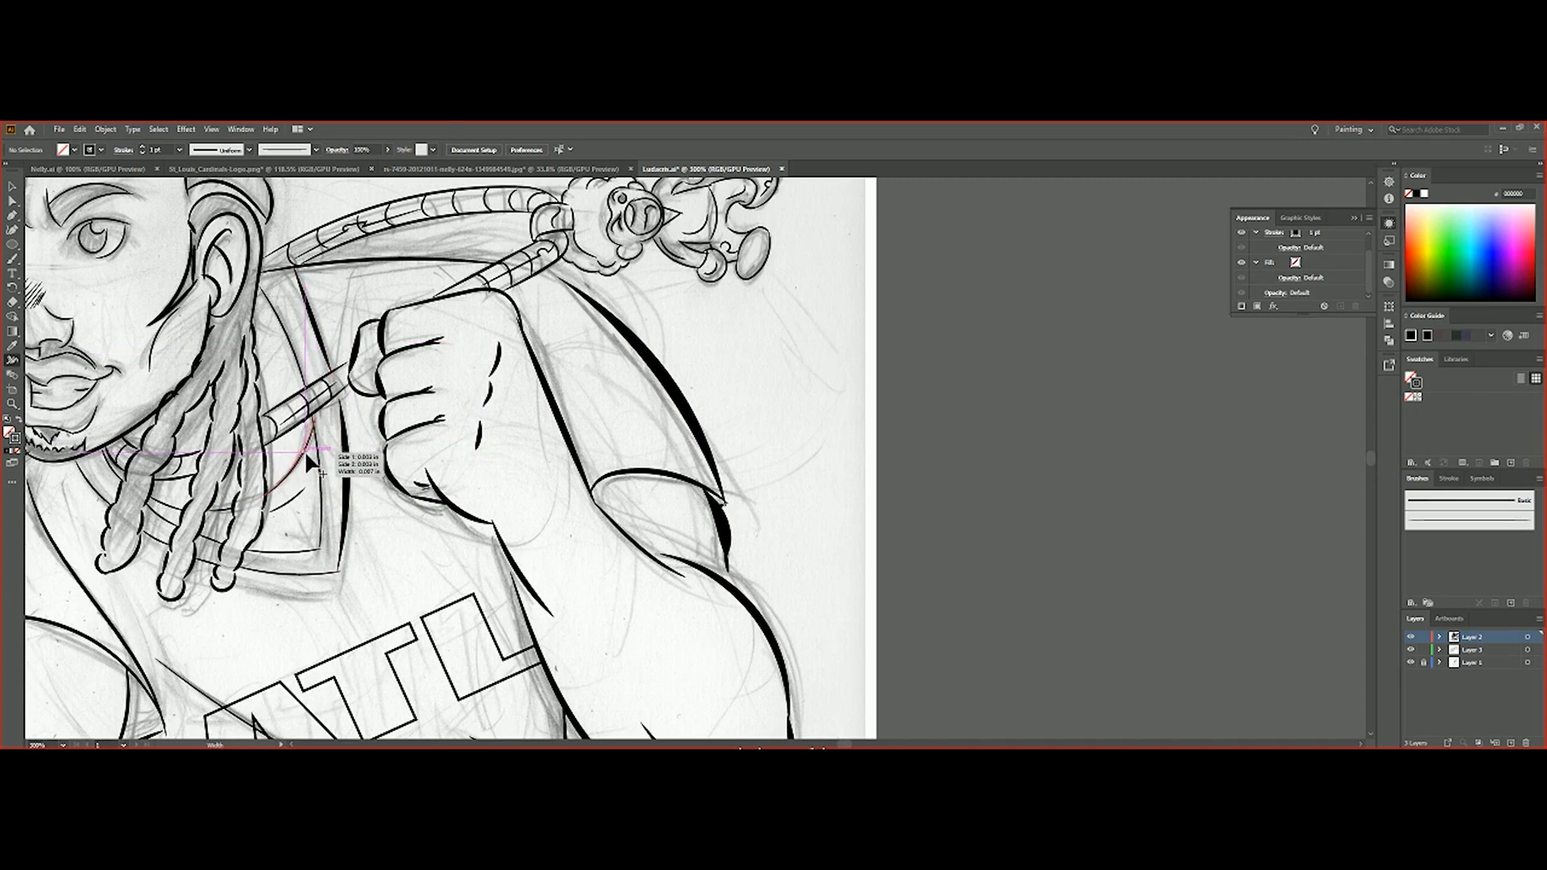
# Widen the strokes along the shirt's far side edge and the folds across its lower torso
pyautogui.scroll(-5, 322, 483)
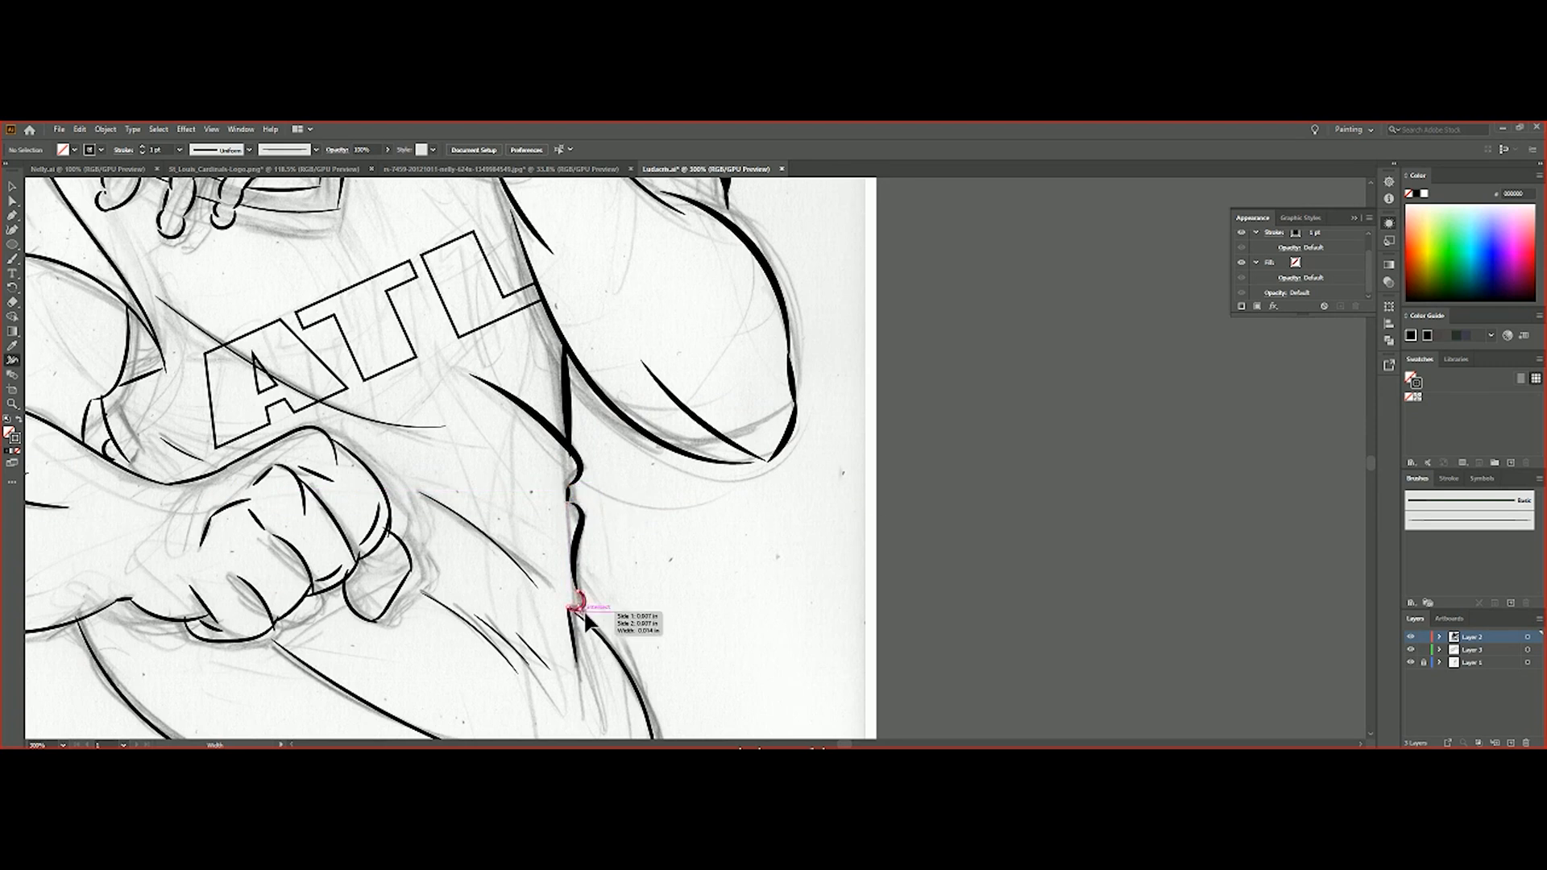
pyautogui.scroll(-1, 588, 632)
pyautogui.moveTo(462, 595); pyautogui.dragTo(461, 596)
pyautogui.moveTo(472, 491); pyautogui.dragTo(468, 497)
pyautogui.scroll(7, 512, 564)
pyautogui.moveTo(322, 471); pyautogui.dragTo(318, 477)
# Widen the strokes around the lowered arm's elbow crease and the fingers of the lowered fist
pyautogui.scroll(-8, 451, 456)
pyautogui.scroll(-1, 110, 383)
pyautogui.moveTo(107, 365); pyautogui.dragTo(111, 366)
pyautogui.moveTo(126, 293); pyautogui.dragTo(133, 294)
pyautogui.scroll(-2, 367, 411)
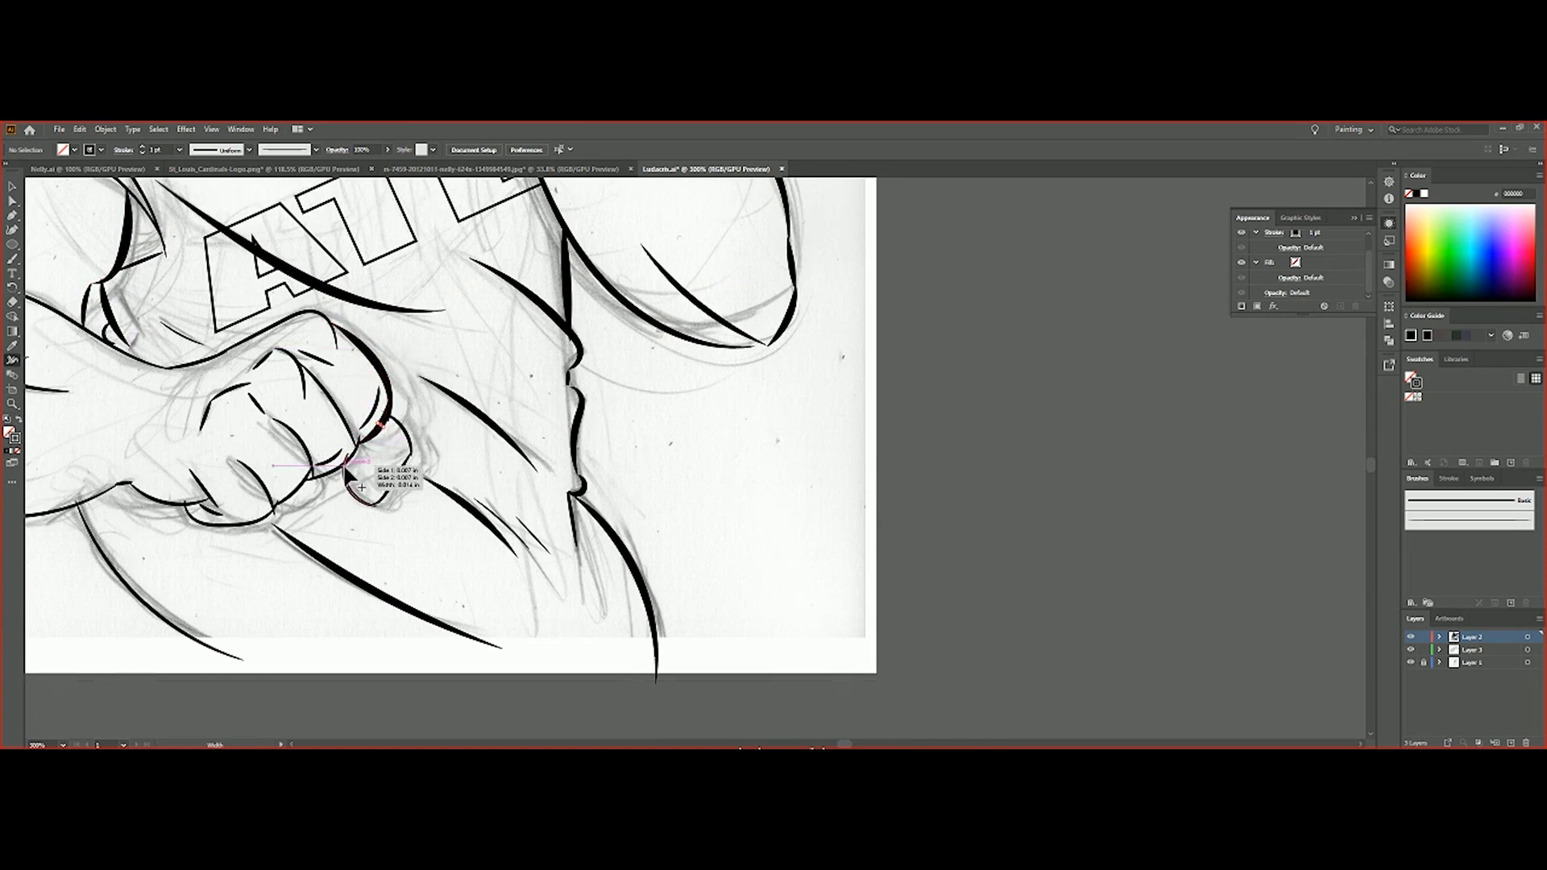
pyautogui.moveTo(250, 521); pyautogui.dragTo(247, 524)
pyautogui.scroll(-3, 446, 470)
# Widen the strokes of the legs below the lowered fist and the underside of the lowered forearm
pyautogui.moveTo(151, 449); pyautogui.dragTo(127, 500)
pyautogui.scroll(-4, 149, 459)
pyautogui.scroll(10, 168, 483)
pyautogui.moveTo(79, 368); pyautogui.dragTo(76, 372)
pyautogui.scroll(-1, 83, 457)
pyautogui.click(291, 745)
pyautogui.scroll(3, 317, 570)
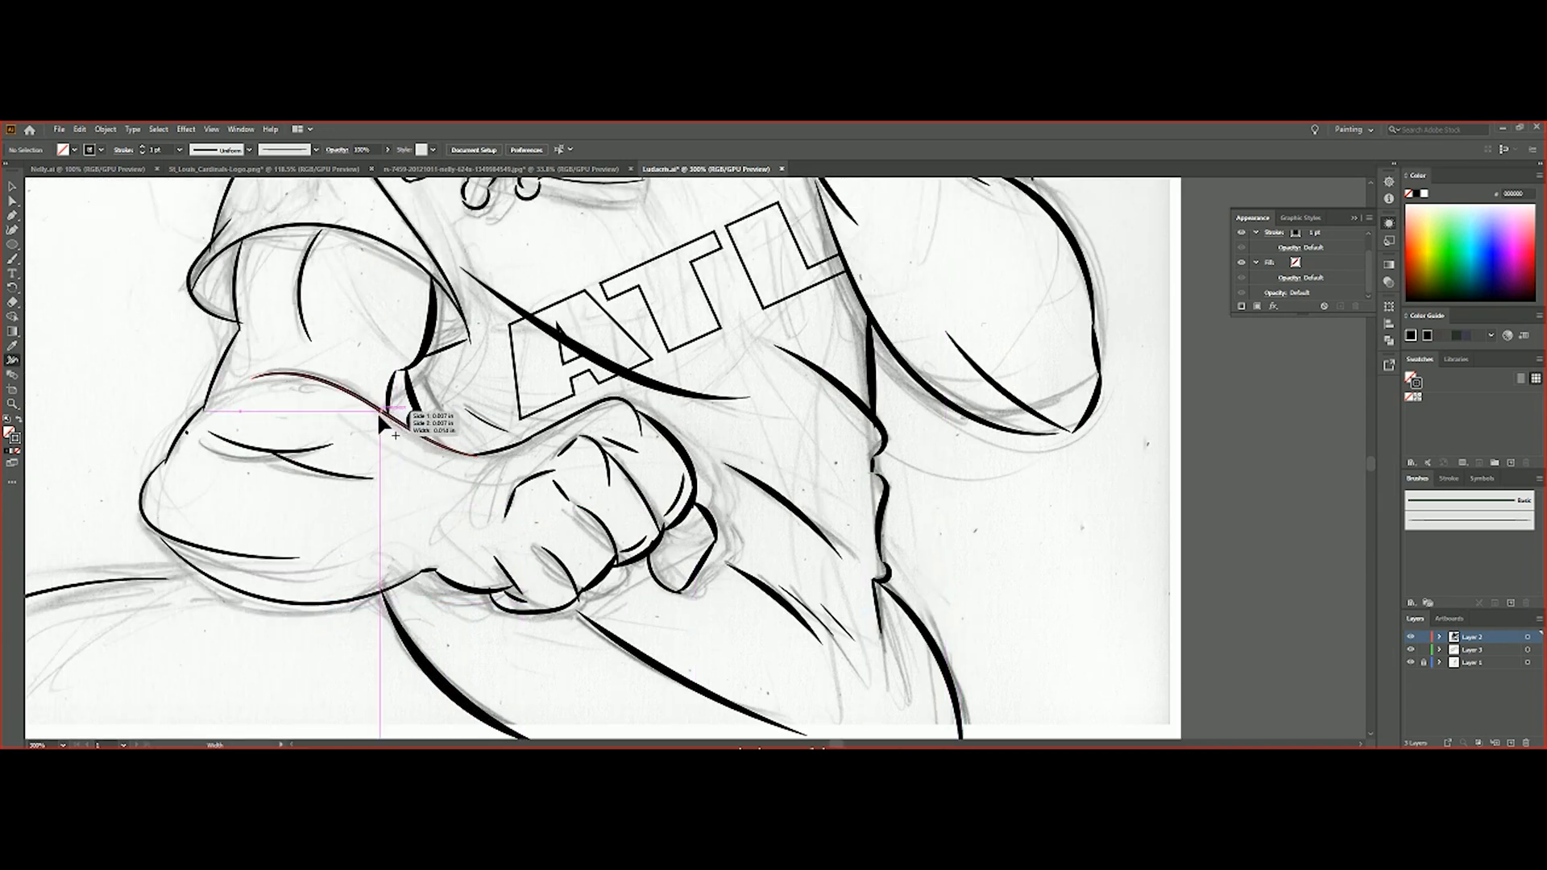
pyautogui.moveTo(324, 603); pyautogui.dragTo(324, 609)
# Widen the strokes of the near sleeve, the shoulder and the shirt's front edge
pyautogui.scroll(3, 314, 538)
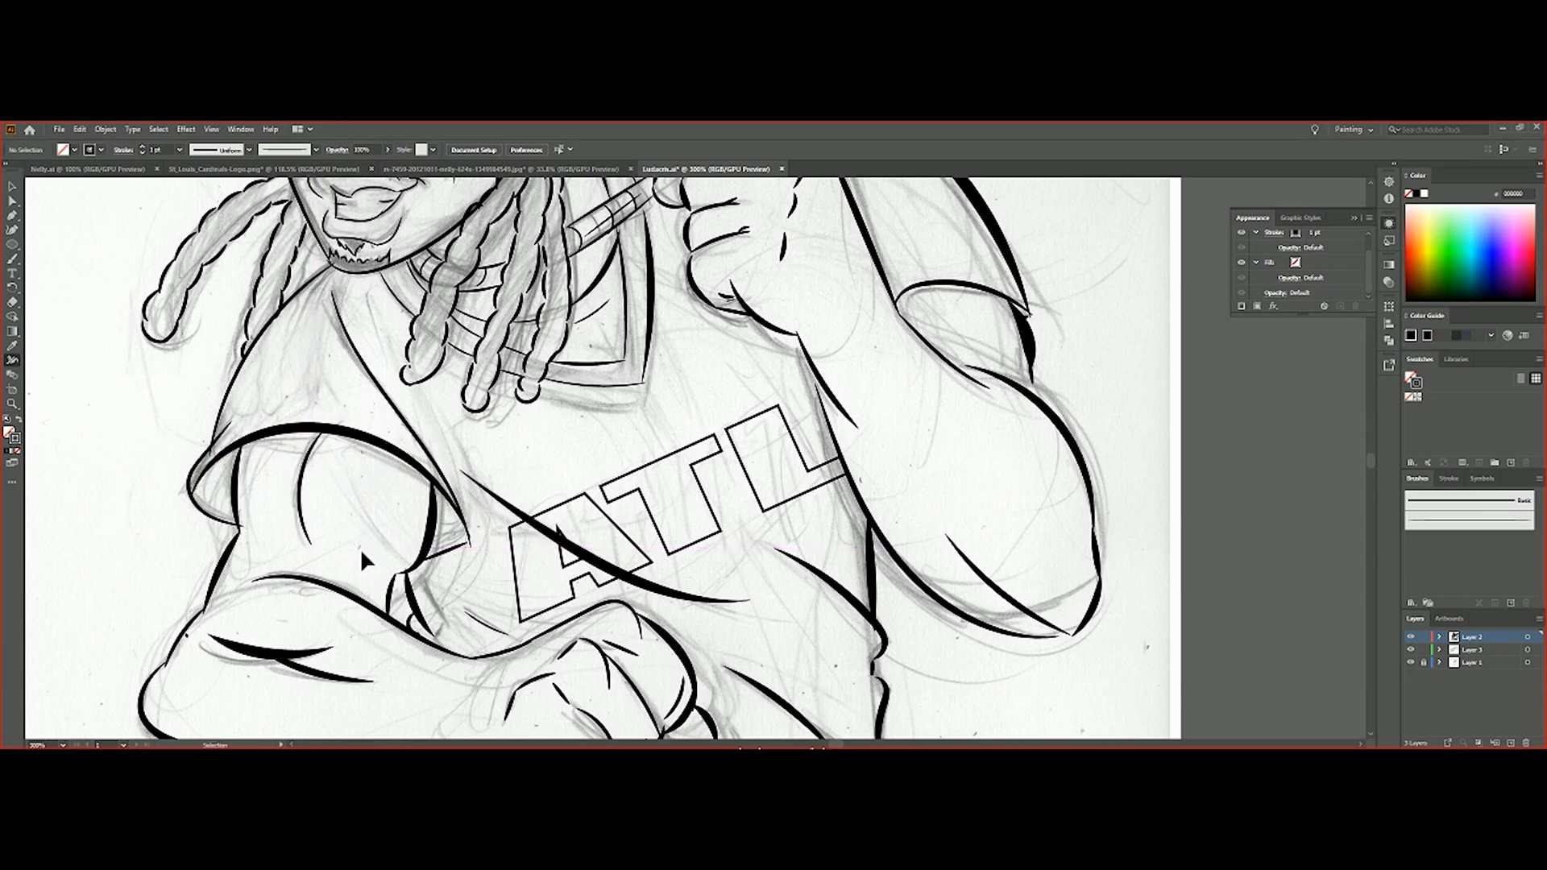
pyautogui.scroll(1, 273, 507)
pyautogui.moveTo(404, 441); pyautogui.dragTo(398, 444)
pyautogui.moveTo(263, 357); pyautogui.dragTo(269, 361)
pyautogui.moveTo(204, 484); pyautogui.dragTo(209, 487)
# Zoom in on the head and widen the strokes of the jawline, neck and hanging dreadlocks
pyautogui.doubleClick(11, 405)
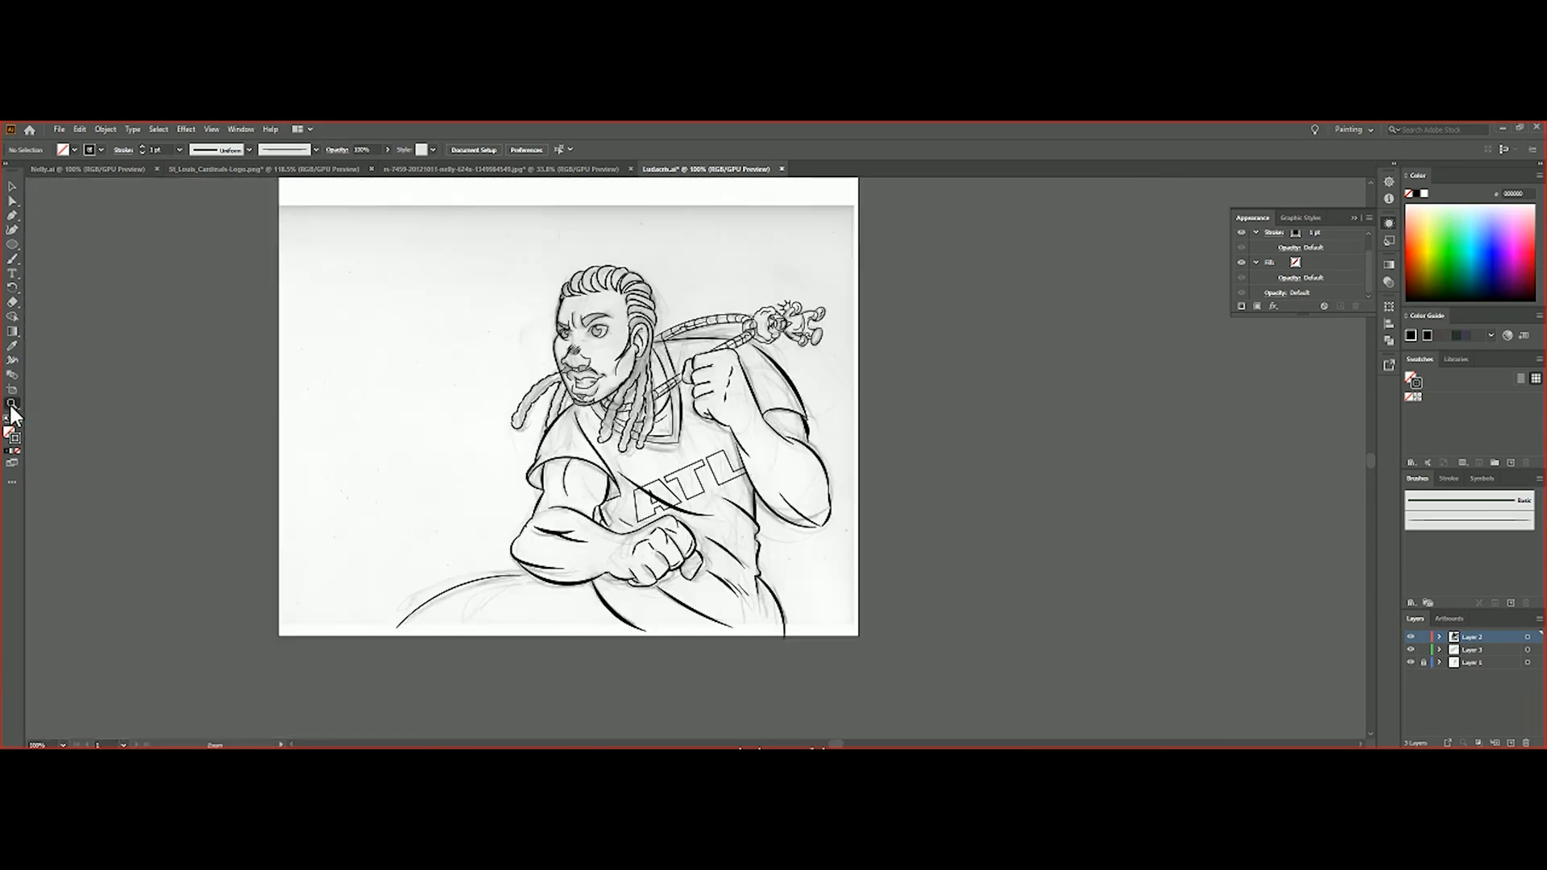
pyautogui.click(639, 367)
pyautogui.click(639, 367)
pyautogui.click(703, 524)
pyautogui.click(705, 527)
pyautogui.click(12, 360)
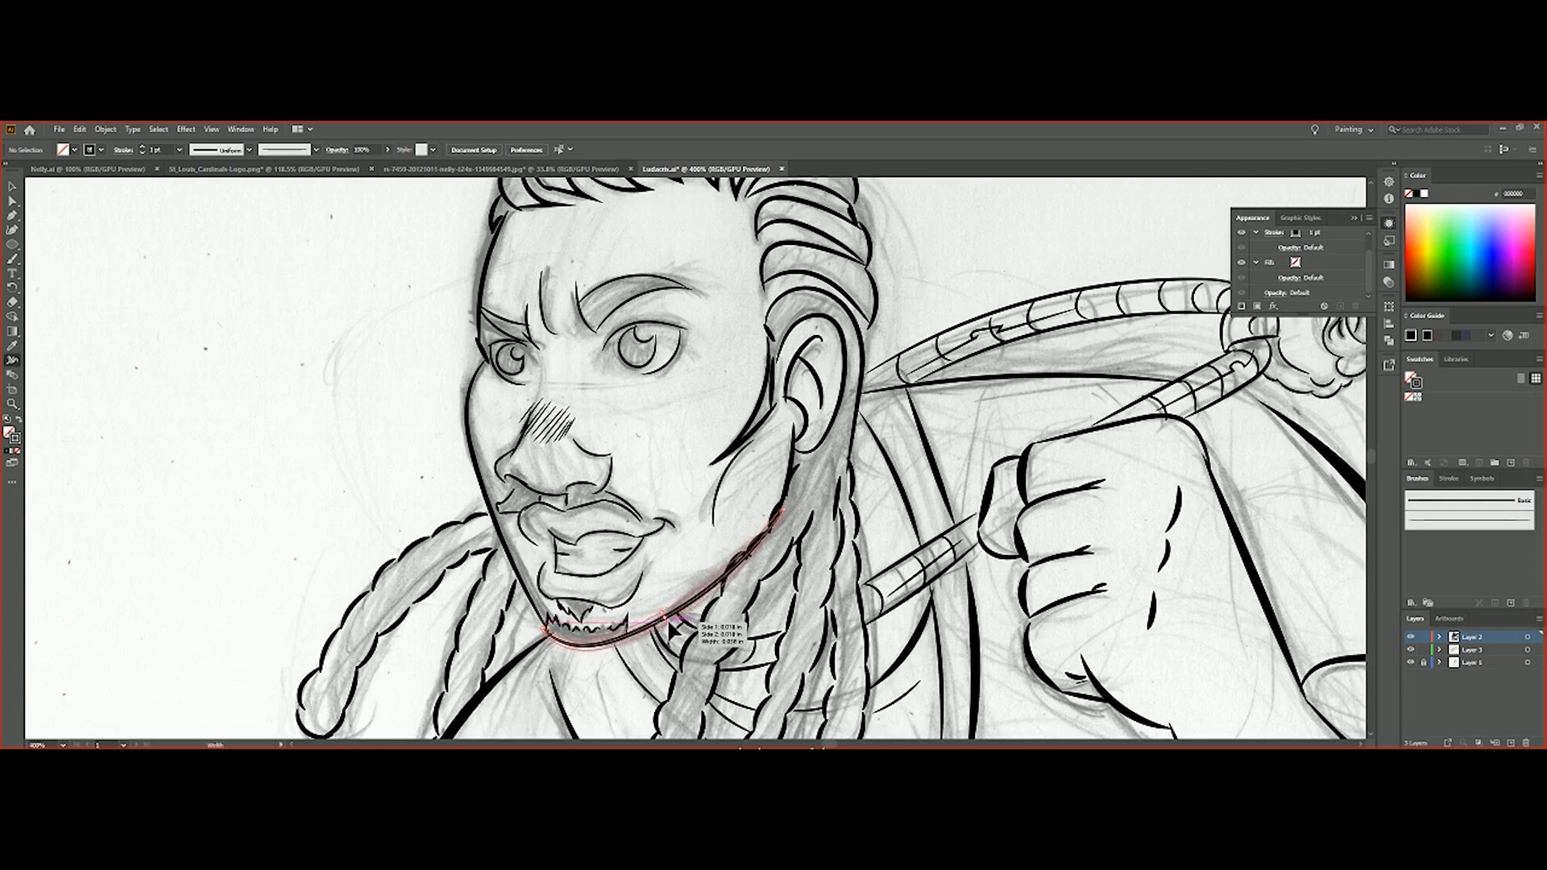
pyautogui.moveTo(575, 602); pyautogui.dragTo(578, 609)
pyautogui.scroll(-2, 636, 594)
pyautogui.moveTo(636, 556); pyautogui.dragTo(646, 560)
pyautogui.scroll(-1, 652, 531)
pyautogui.moveTo(668, 480); pyautogui.dragTo(671, 486)
# Widen the strokes of the face outline and the braids across the top of the head
pyautogui.scroll(1, 626, 425)
pyautogui.moveTo(656, 291); pyautogui.dragTo(664, 299)
pyautogui.moveTo(509, 311); pyautogui.dragTo(512, 315)
pyautogui.scroll(-1, 678, 414)
pyautogui.scroll(4, 659, 420)
pyautogui.moveTo(515, 293); pyautogui.dragTo(515, 293)
pyautogui.moveTo(607, 226); pyautogui.dragTo(611, 231)
pyautogui.moveTo(667, 216); pyautogui.dragTo(670, 226)
pyautogui.moveTo(737, 223); pyautogui.dragTo(796, 252)
pyautogui.moveTo(739, 267); pyautogui.dragTo(749, 283)
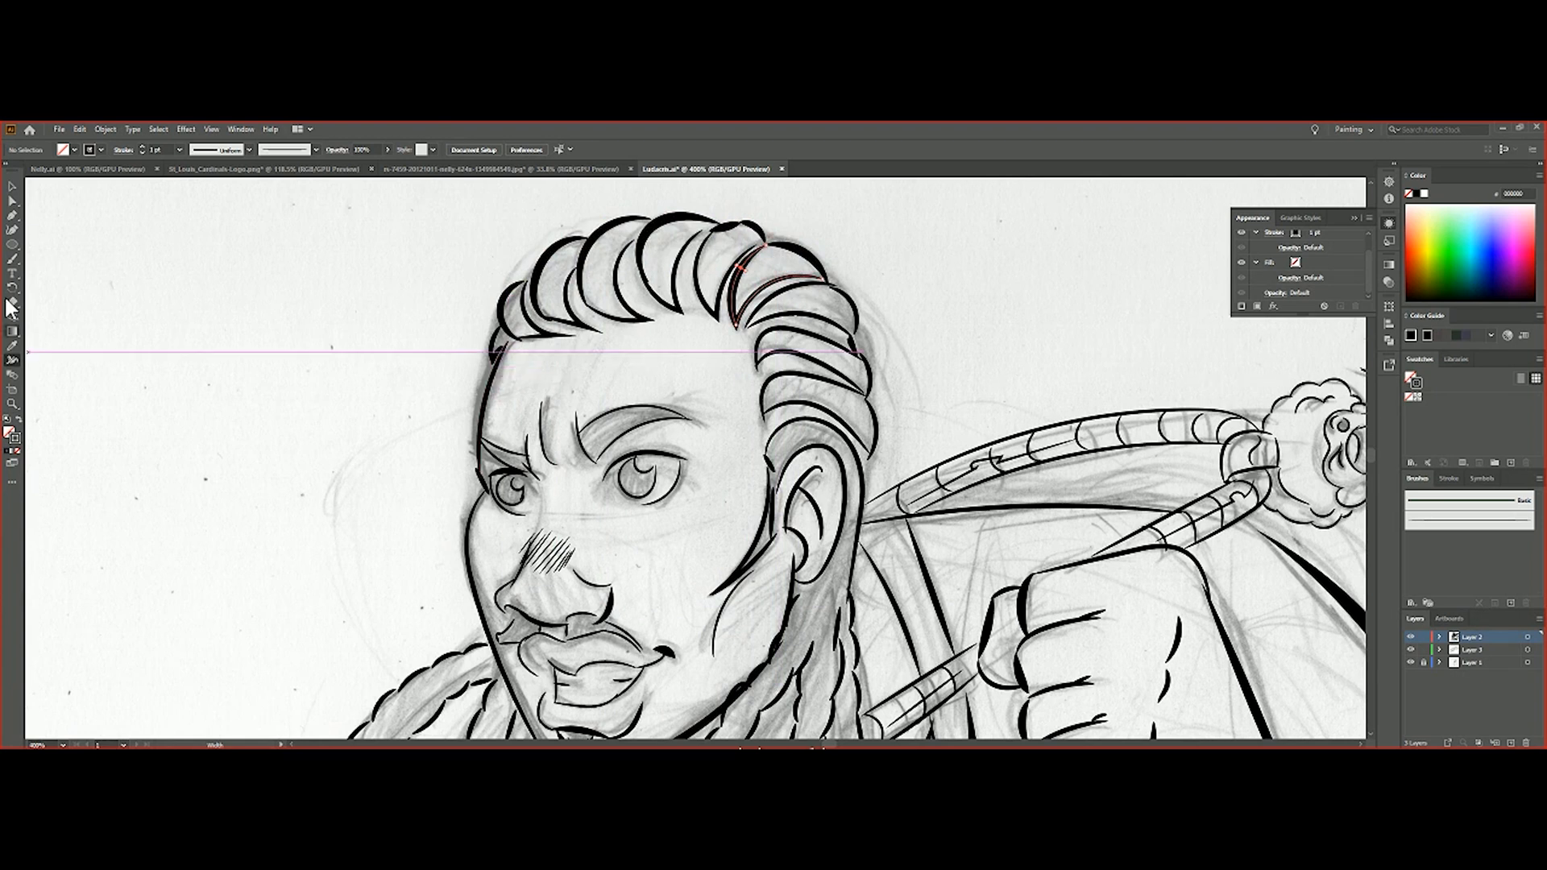
# Thicken the stroke at the front hairline and the remaining braid strokes at the back of the head
pyautogui.press('b')
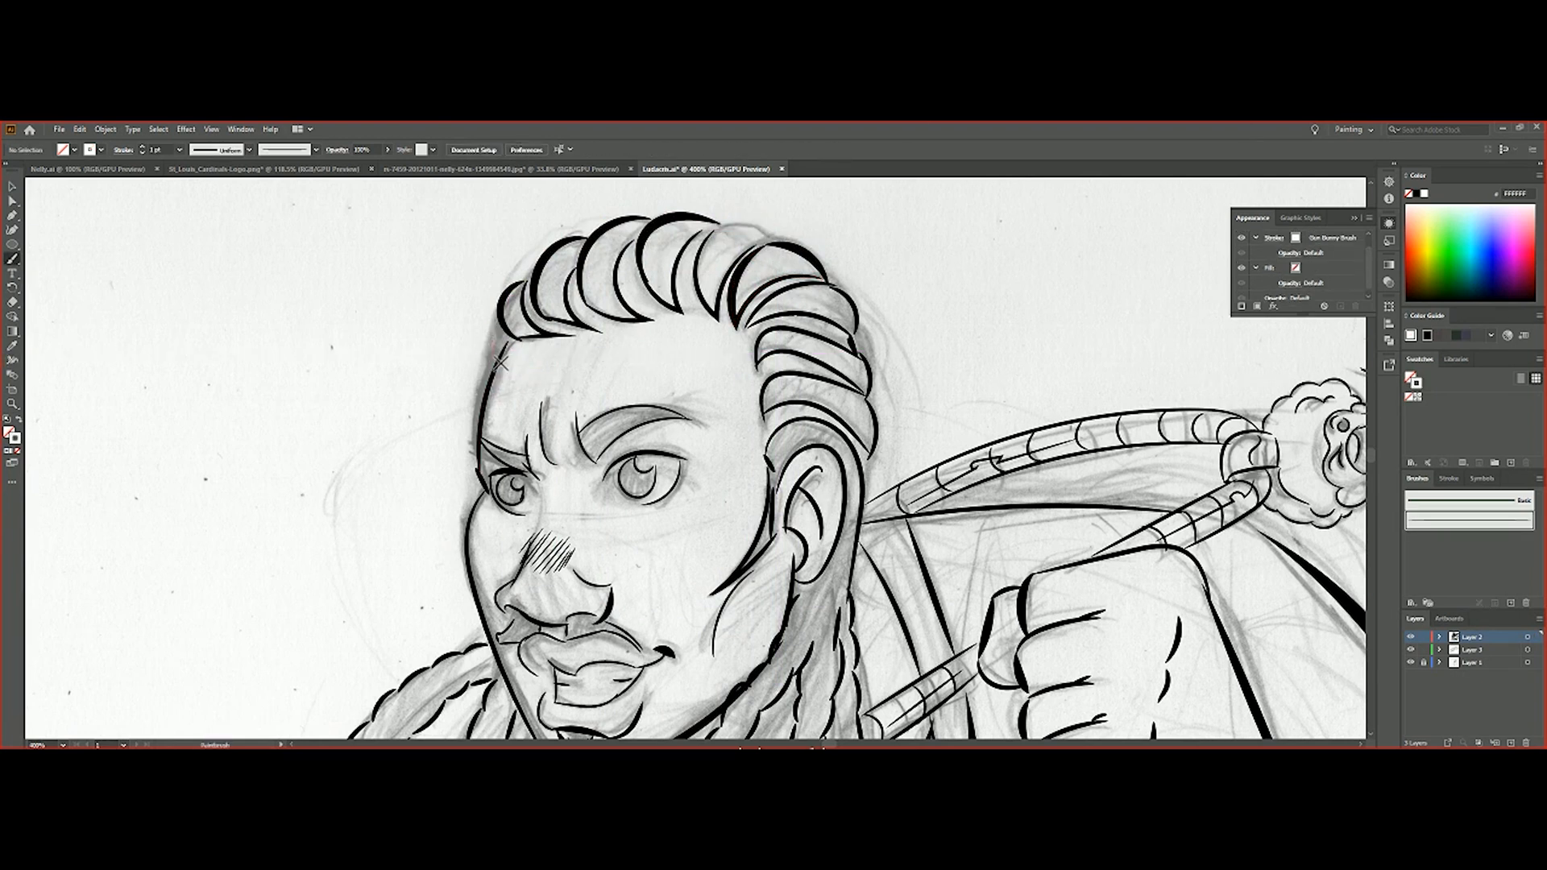
pyautogui.moveTo(493, 336); pyautogui.dragTo(494, 341)
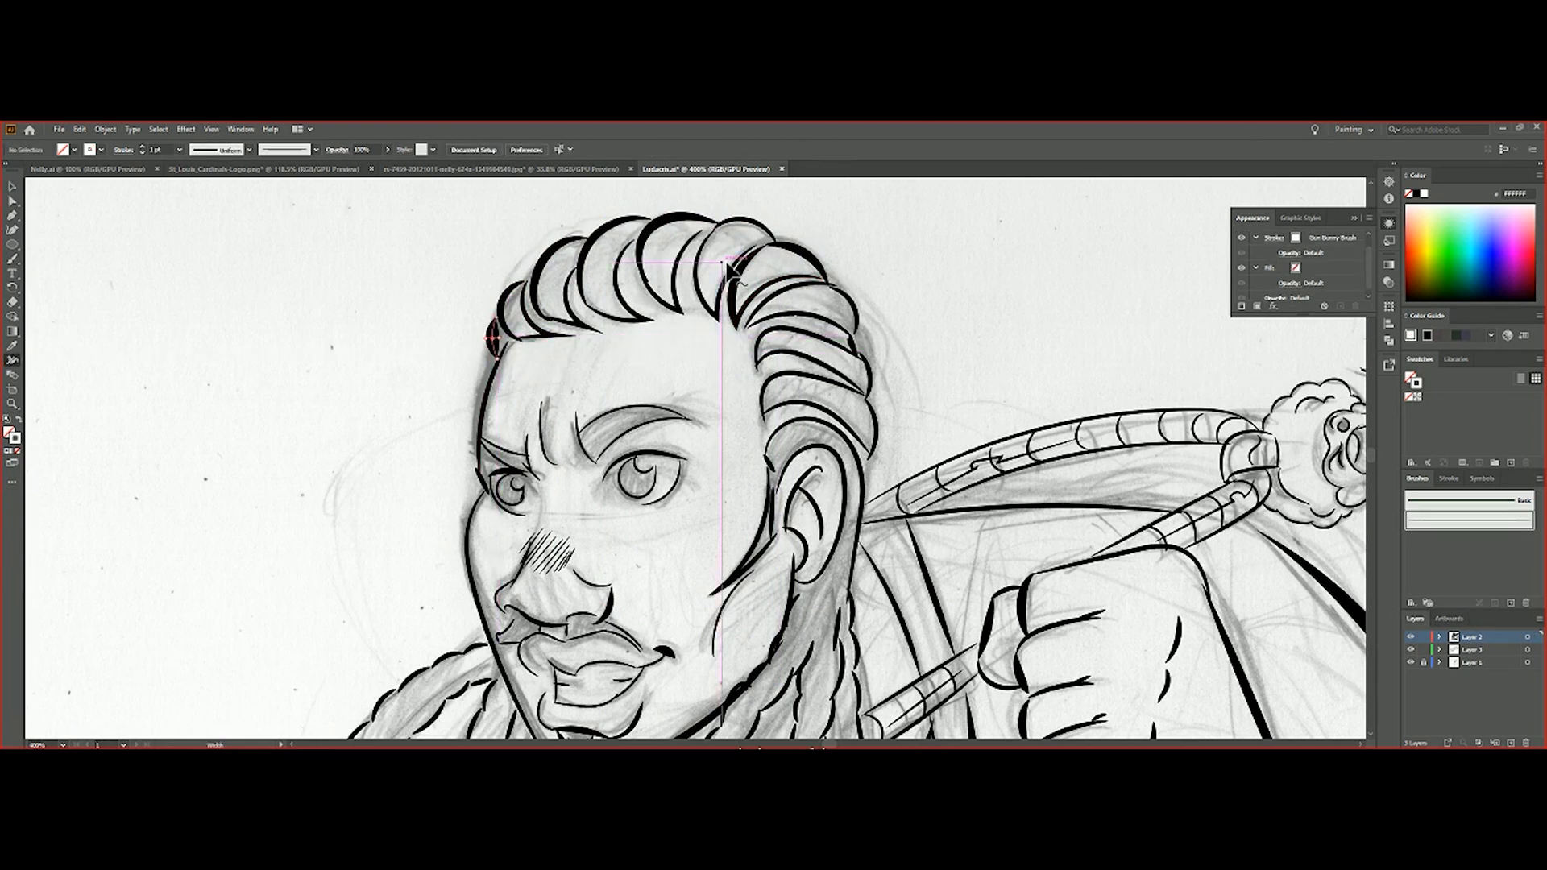
pyautogui.moveTo(733, 219); pyautogui.dragTo(736, 225)
pyautogui.moveTo(854, 300); pyautogui.dragTo(852, 306)
pyautogui.moveTo(866, 372); pyautogui.dragTo(871, 375)
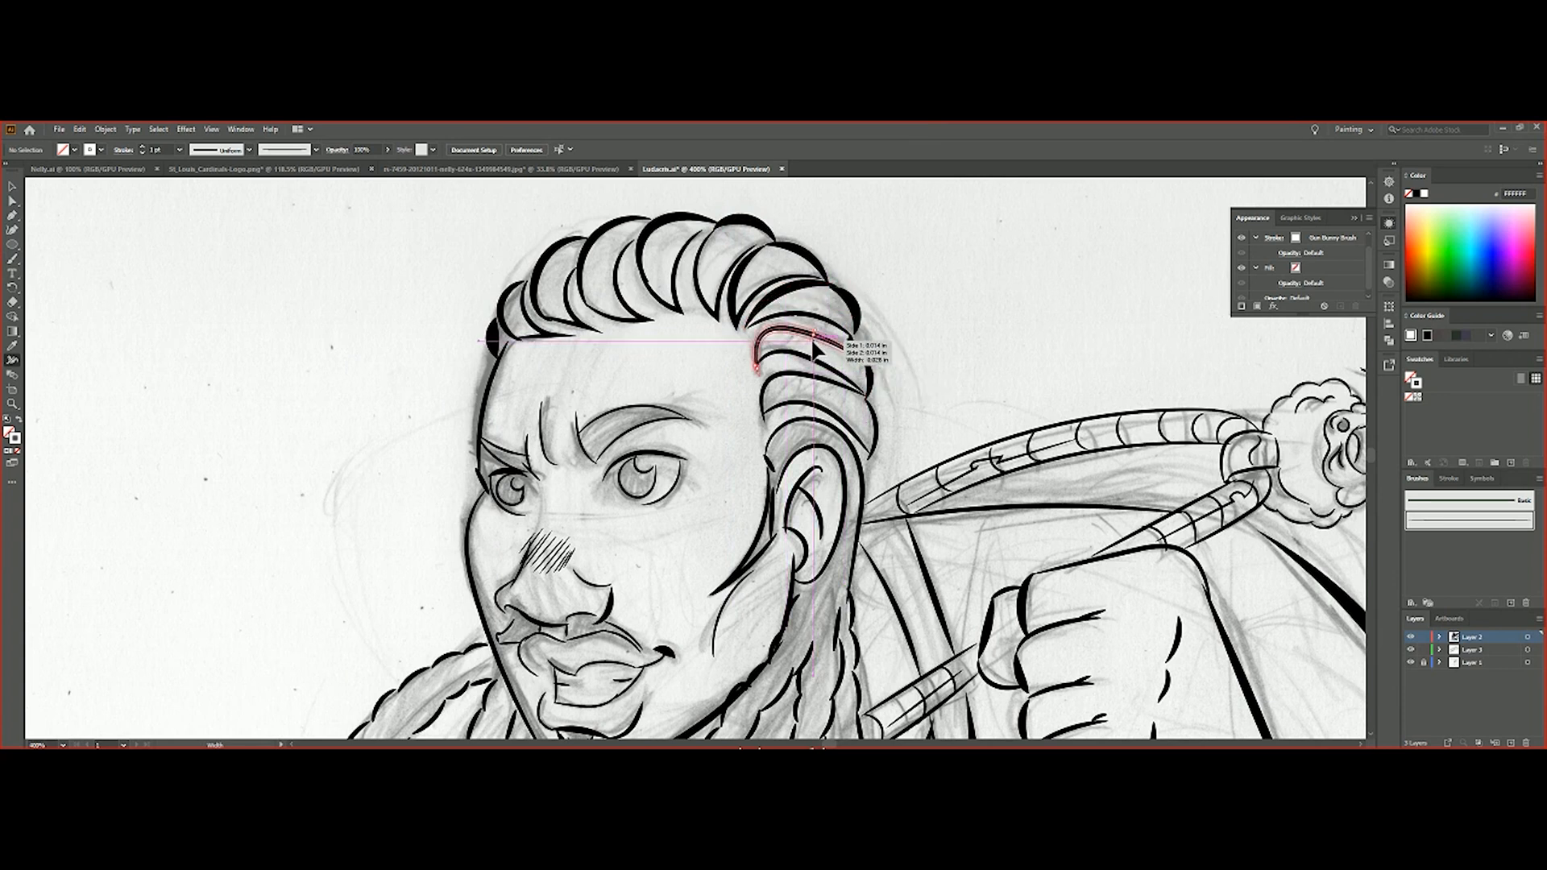
pyautogui.moveTo(811, 332); pyautogui.dragTo(813, 338)
# Widen the outline strokes of the segmented chain running behind the neck and through the raised fist
pyautogui.scroll(-3, 995, 379)
pyautogui.moveTo(1057, 341); pyautogui.dragTo(1059, 348)
pyautogui.moveTo(1215, 416); pyautogui.dragTo(1218, 421)
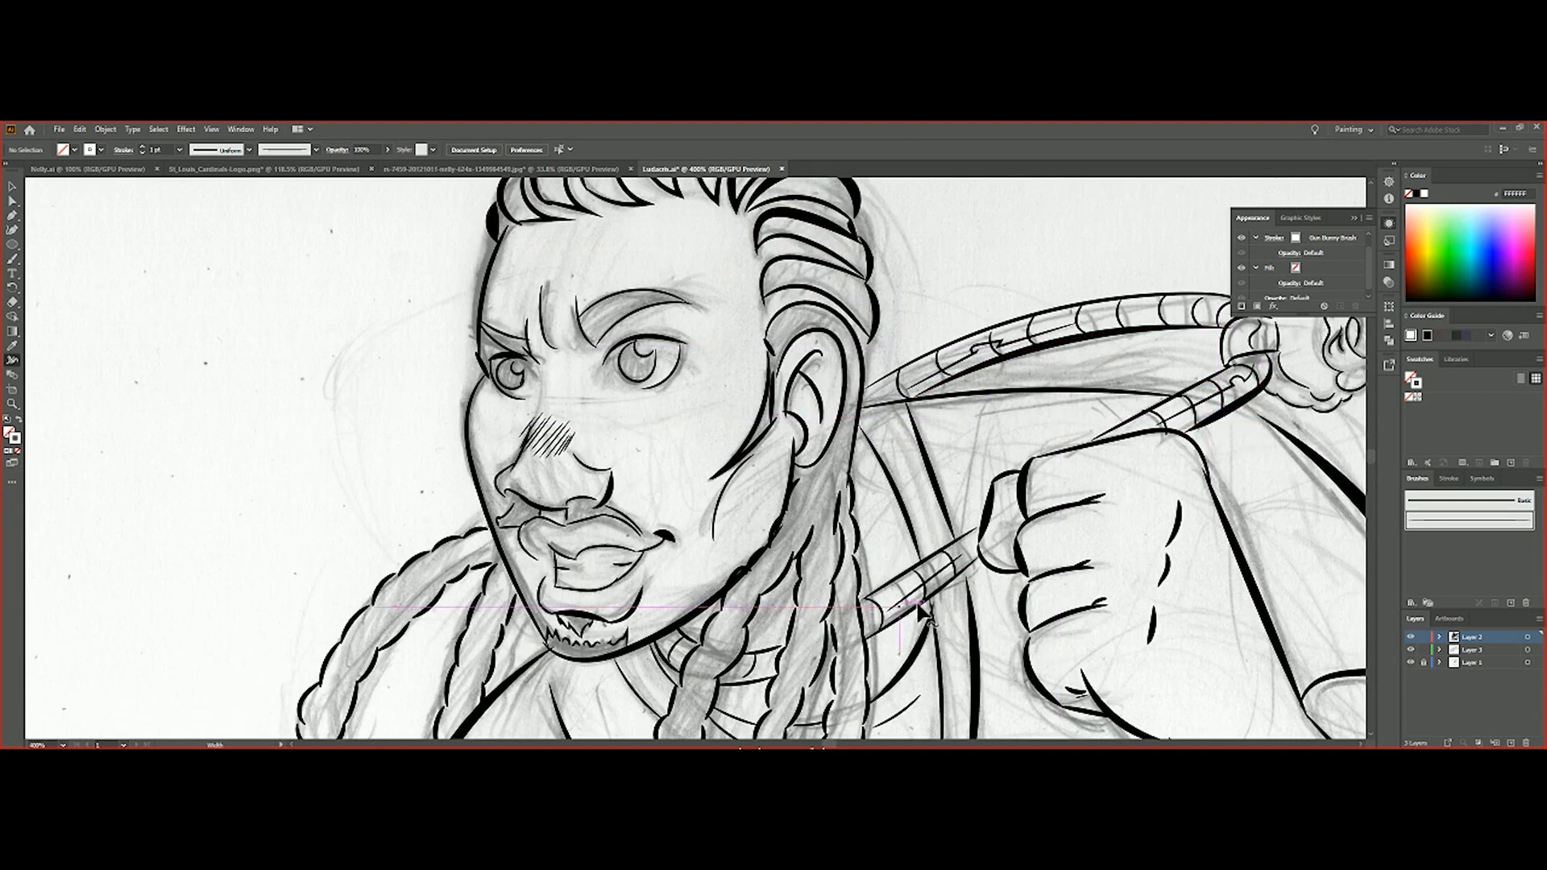
pyautogui.scroll(-3, 805, 596)
pyautogui.scroll(2, 661, 547)
pyautogui.moveTo(927, 541); pyautogui.dragTo(933, 547)
pyautogui.moveTo(1208, 354); pyautogui.dragTo(1211, 359)
# Widen the strokes of the chain's inner edge and the small character pendant at its end
pyautogui.moveTo(828, 743); pyautogui.dragTo(834, 744)
pyautogui.scroll(4, 953, 559)
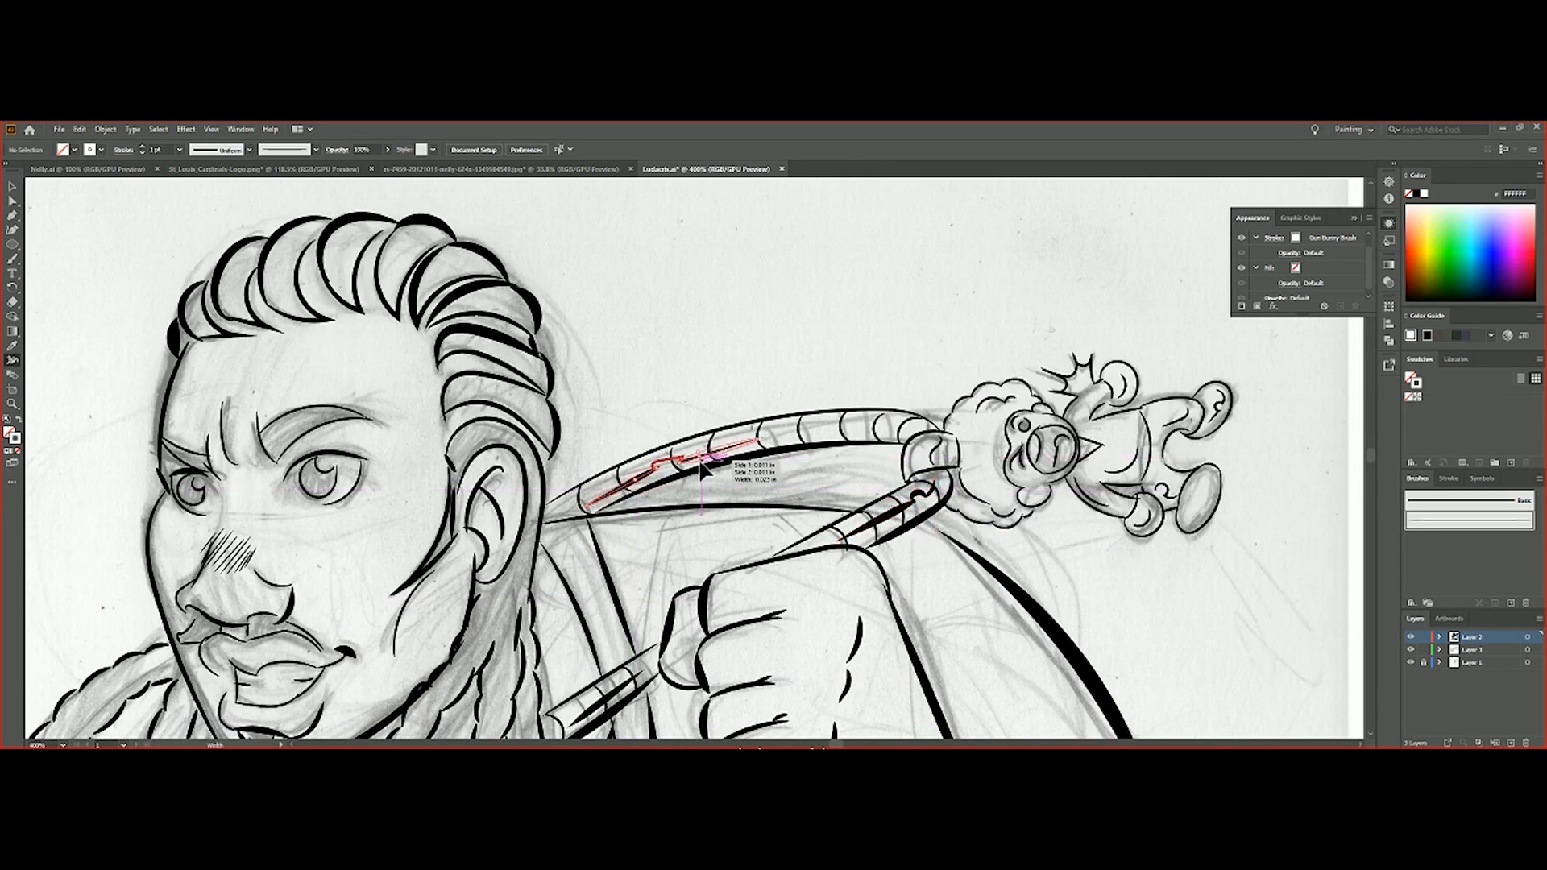
pyautogui.scroll(-2, 934, 452)
pyautogui.scroll(-1, 951, 423)
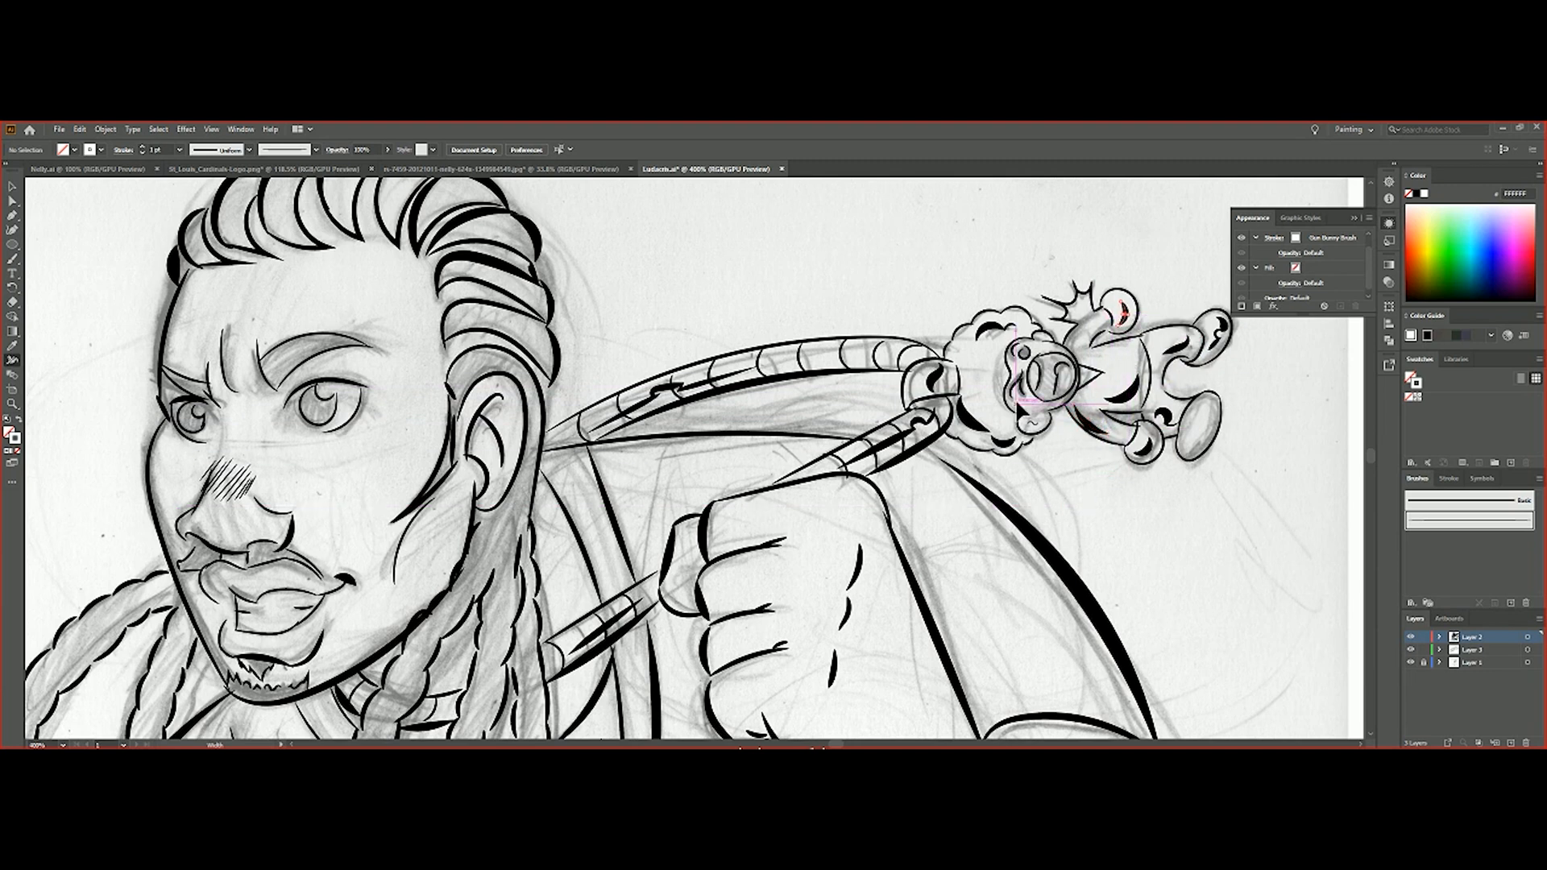
pyautogui.scroll(-4, 1016, 357)
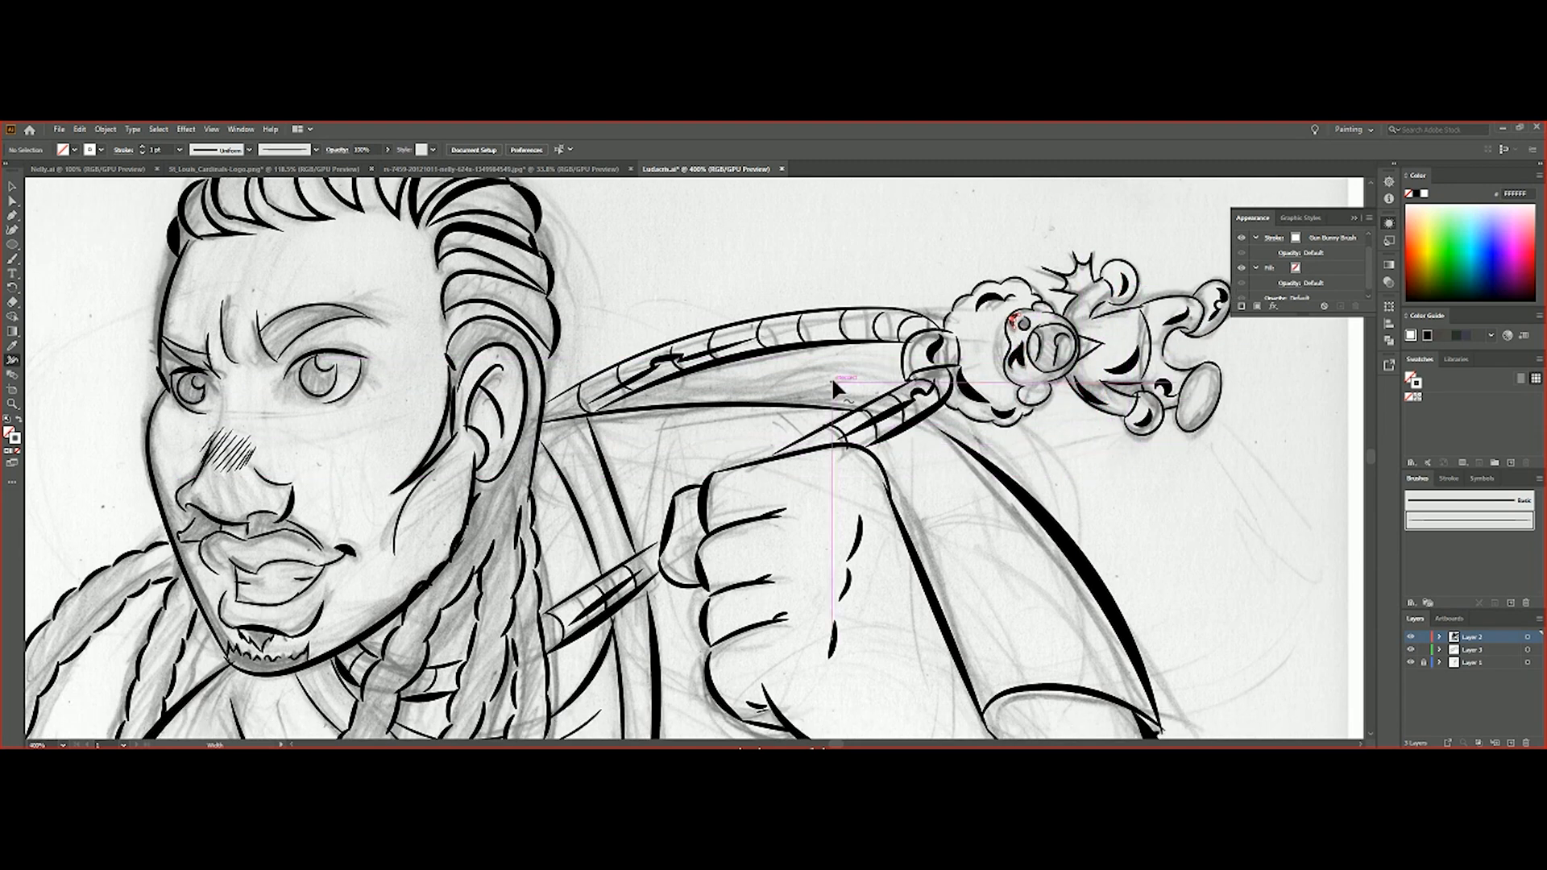
# Zoom in on the face and widen the strokes of the nose, mouth and near dreadlocks
pyautogui.doubleClick(12, 404)
pyautogui.click(548, 465)
pyautogui.click(547, 465)
pyautogui.click(548, 465)
pyautogui.click(548, 465)
pyautogui.scroll(3, 9, 232)
pyautogui.click(12, 362)
pyautogui.scroll(-9, 728, 402)
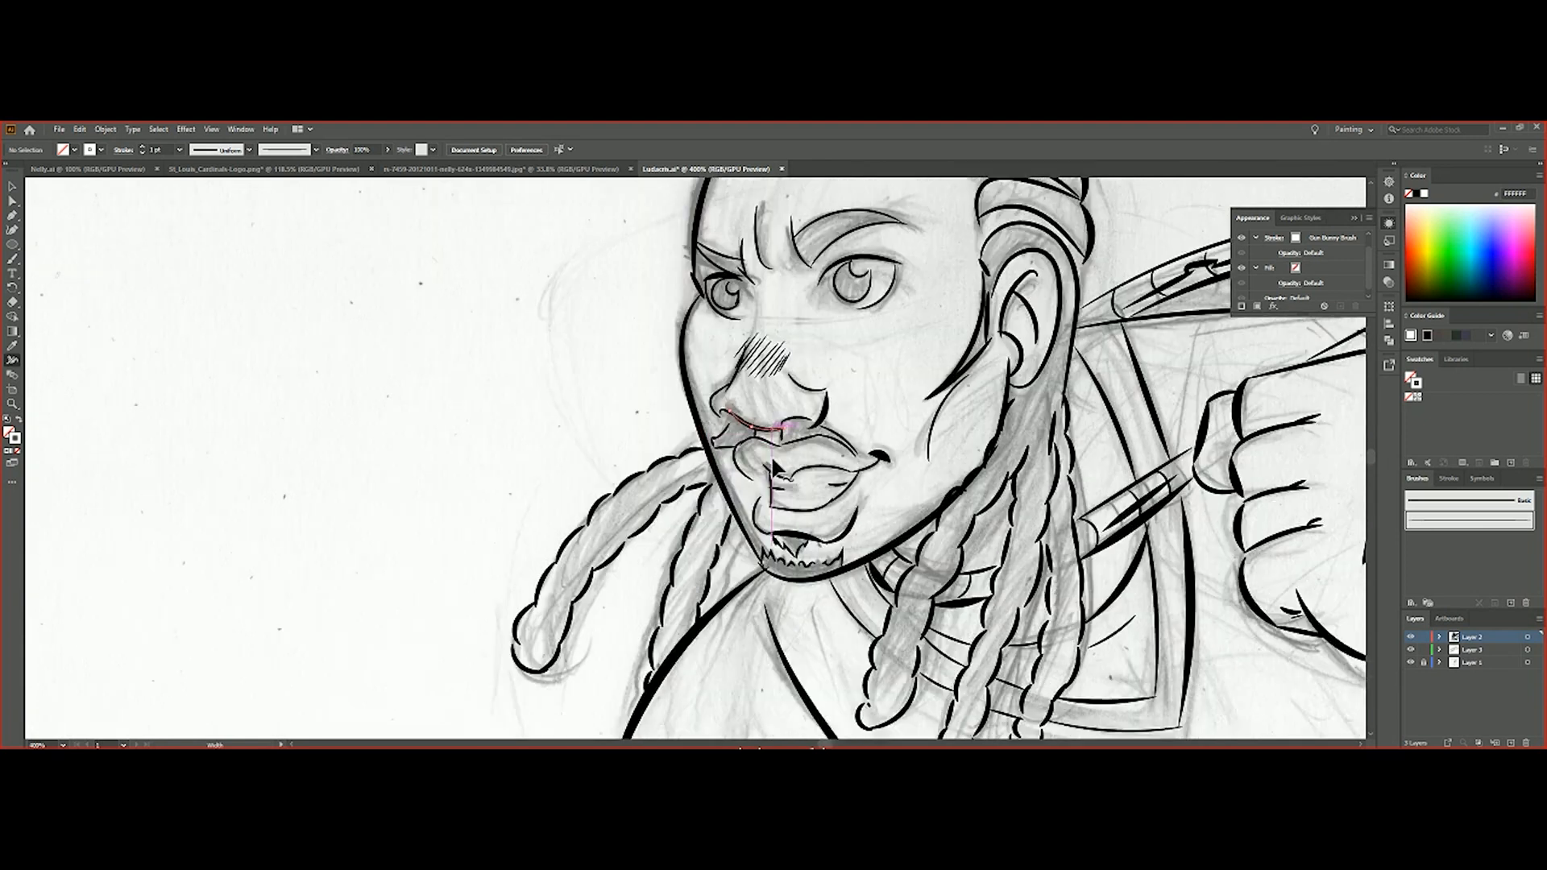
pyautogui.scroll(-6, 709, 435)
pyautogui.moveTo(398, 448); pyautogui.dragTo(400, 454)
# Check the ink lines with the sketch layer hidden, restore it, and make Layer 3 active for the ATL lettering
pyautogui.doubleClick(12, 404)
pyautogui.scroll(4, 975, 498)
pyautogui.click(1410, 662)
pyautogui.click(1410, 662)
pyautogui.click(1472, 649)
pyautogui.click(893, 630)
pyautogui.click(893, 630)
pyautogui.click(893, 630)
pyautogui.click(892, 630)
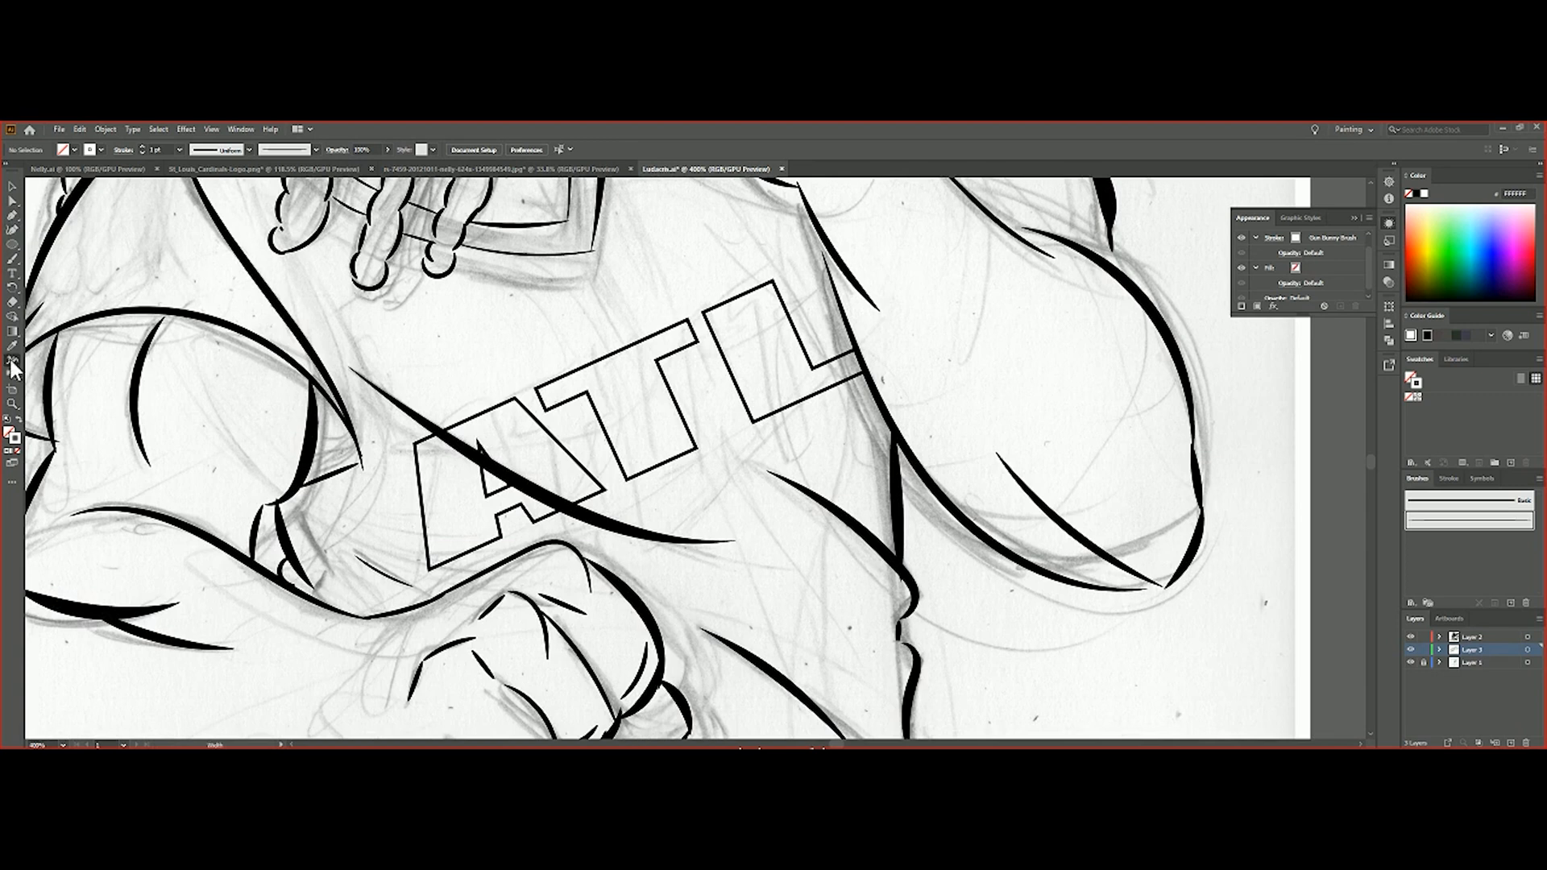
# Select the ATL lettering on the shirt and bring up its properties to adjust the stroke
pyautogui.press('v')
pyautogui.click(648, 365)
pyautogui.doubleClick(1283, 253)
pyautogui.click(1294, 268)
pyautogui.click(1295, 268)
pyautogui.click(1169, 292)
pyautogui.click(240, 129)
pyautogui.click(311, 581)
pyautogui.click(1269, 333)
pyautogui.click(1327, 334)
pyautogui.click(1342, 399)
pyautogui.click(1296, 337)
pyautogui.click(12, 187)
pyautogui.click(118, 425)
pyautogui.click(13, 360)
pyautogui.click(1248, 317)
pyautogui.click(1423, 193)
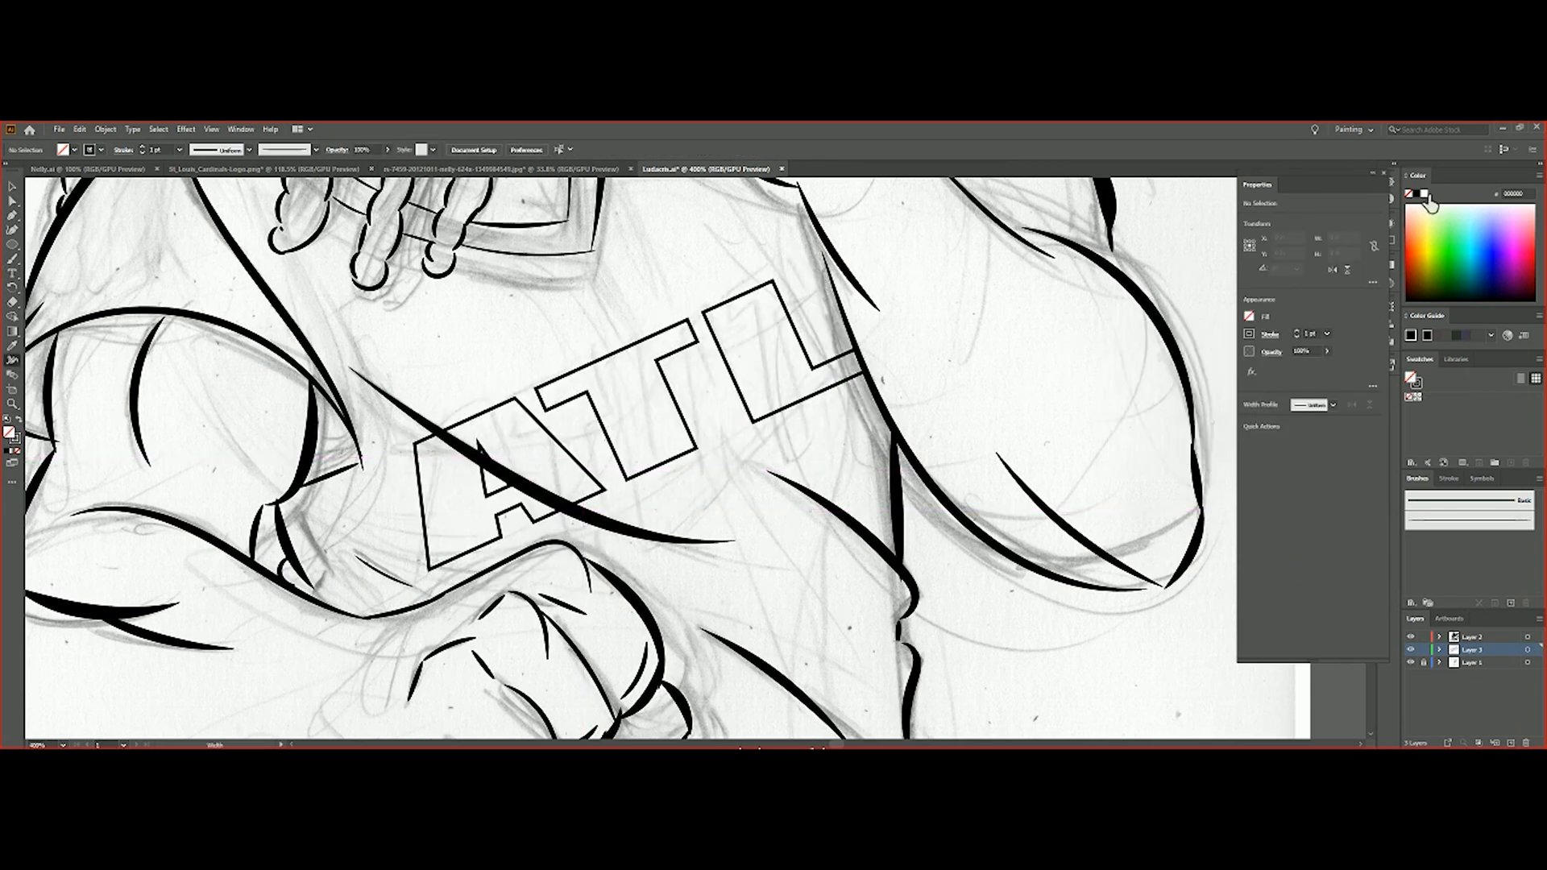
# Select the ATL lettering and give it a white fill
pyautogui.click(12, 186)
pyautogui.click(813, 386)
pyautogui.click(1249, 317)
pyautogui.click(1424, 194)
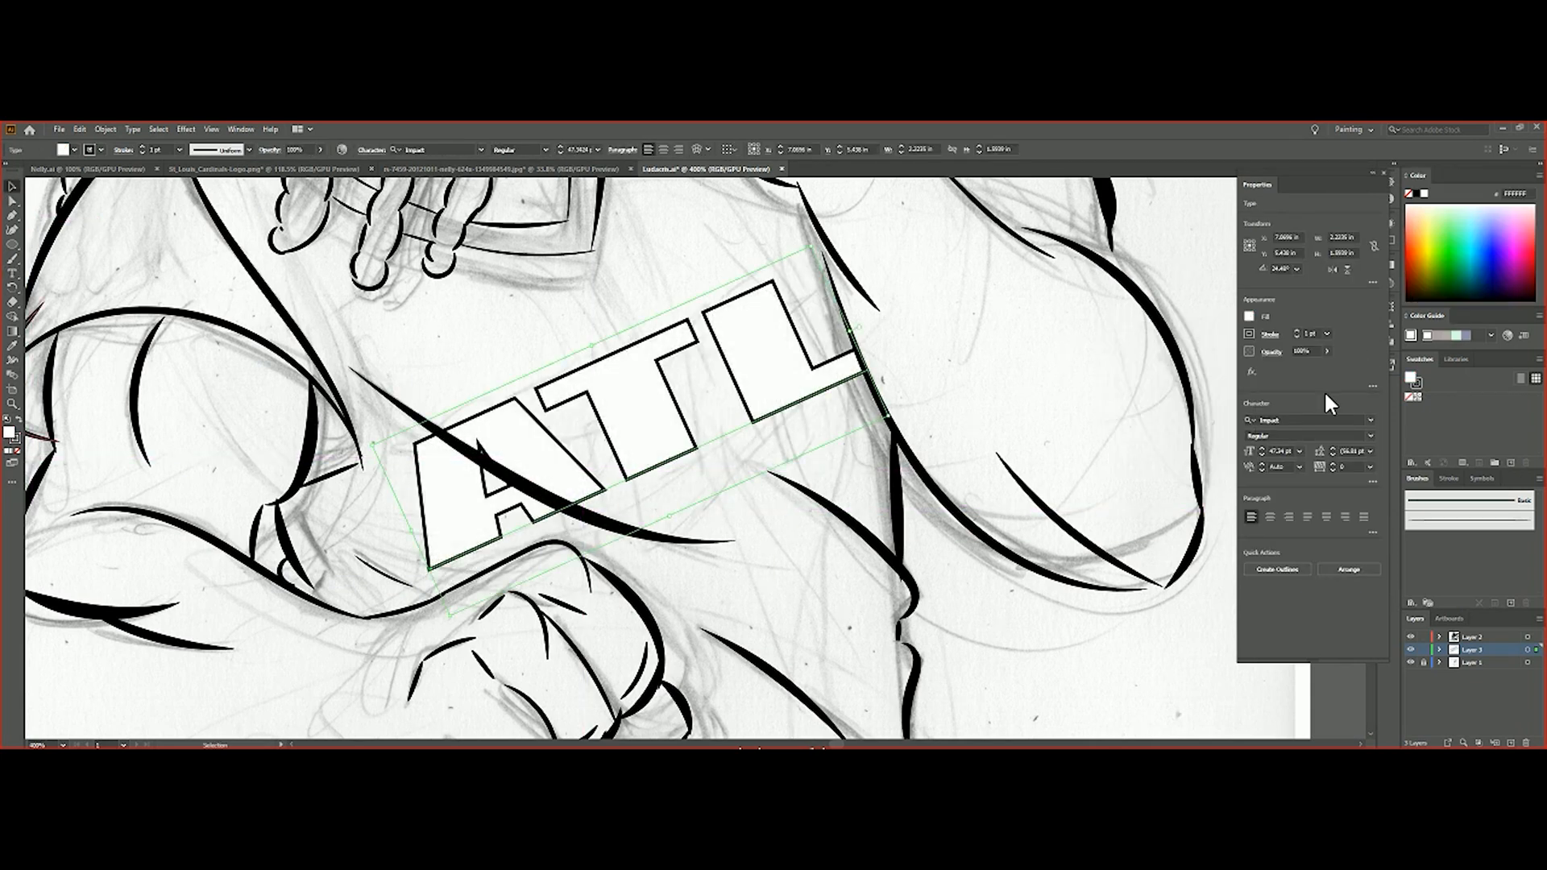
pyautogui.click(1248, 317)
pyautogui.click(1115, 342)
pyautogui.click(1249, 317)
pyautogui.click(1424, 195)
# Convert the ATL lettering to outlines and group the resulting letter shapes
pyautogui.click(1277, 568)
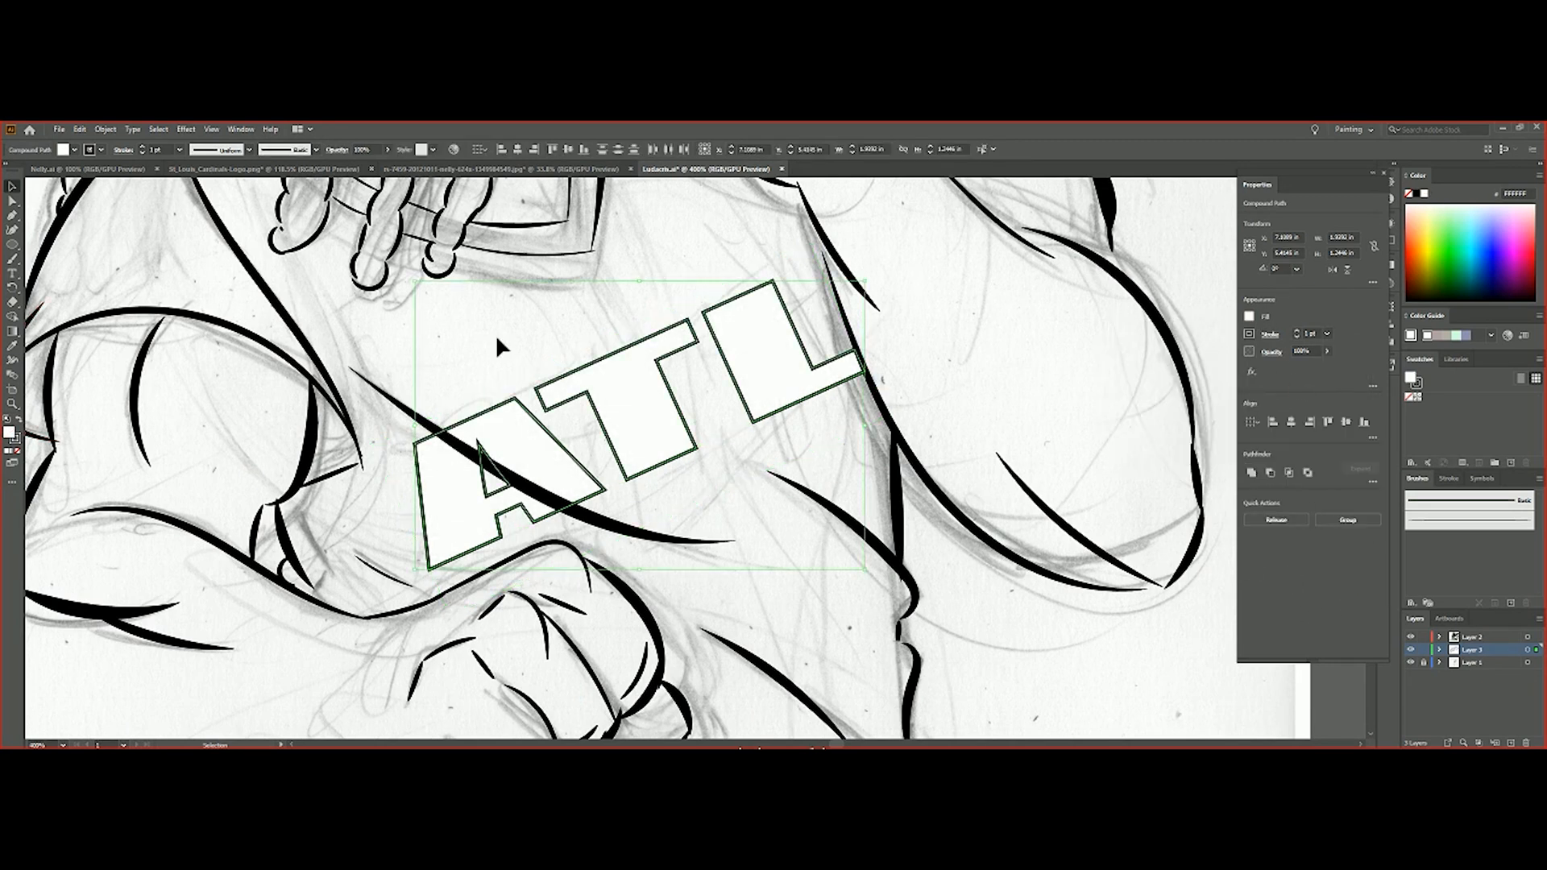
pyautogui.keyDown('shift'); pyautogui.click(633, 398); pyautogui.keyUp('shift')
pyautogui.click(1347, 519)
pyautogui.click(812, 466)
# Try to set the ATL lettering's black stroke to 2 pt in its appearance
pyautogui.click(186, 128)
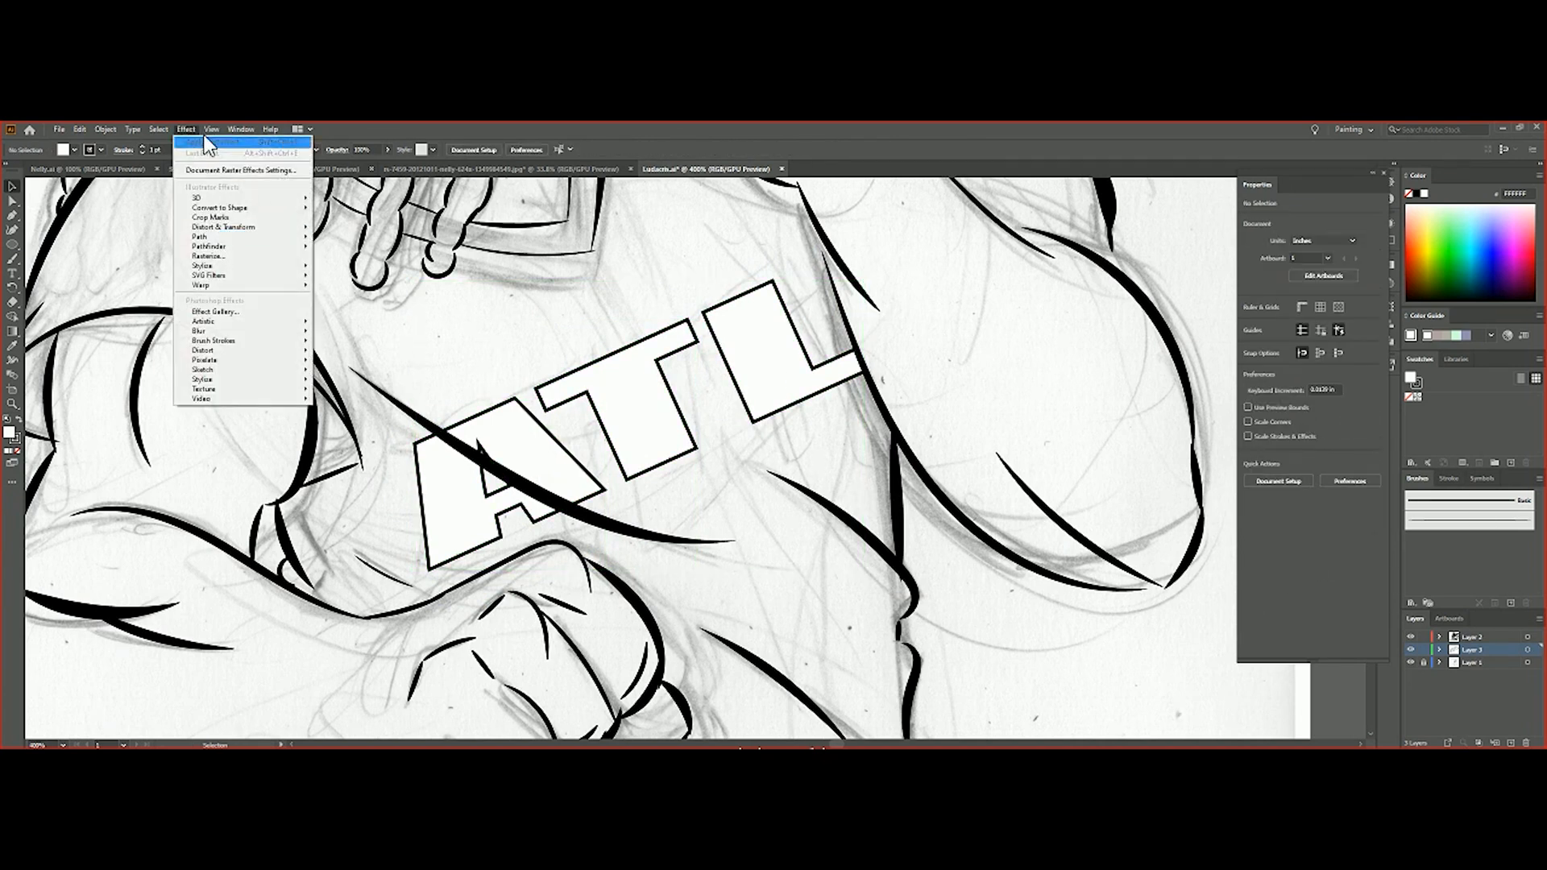
pyautogui.moveTo(240, 129)
pyautogui.click(266, 249)
pyautogui.moveTo(1352, 279); pyautogui.dragTo(1328, 266)
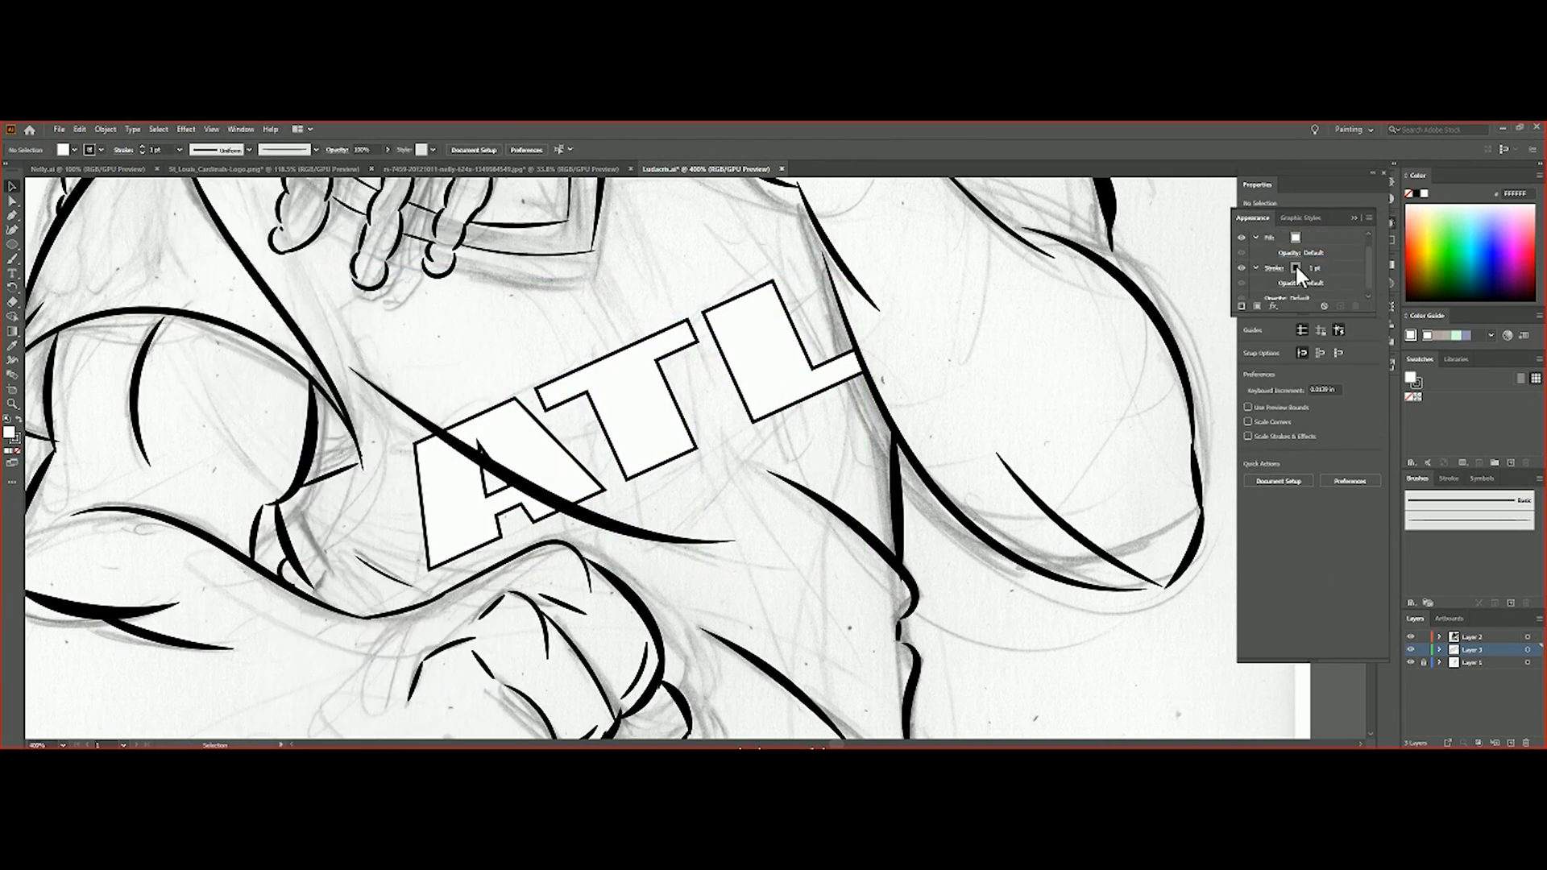
pyautogui.moveTo(1333, 264); pyautogui.dragTo(1329, 298)
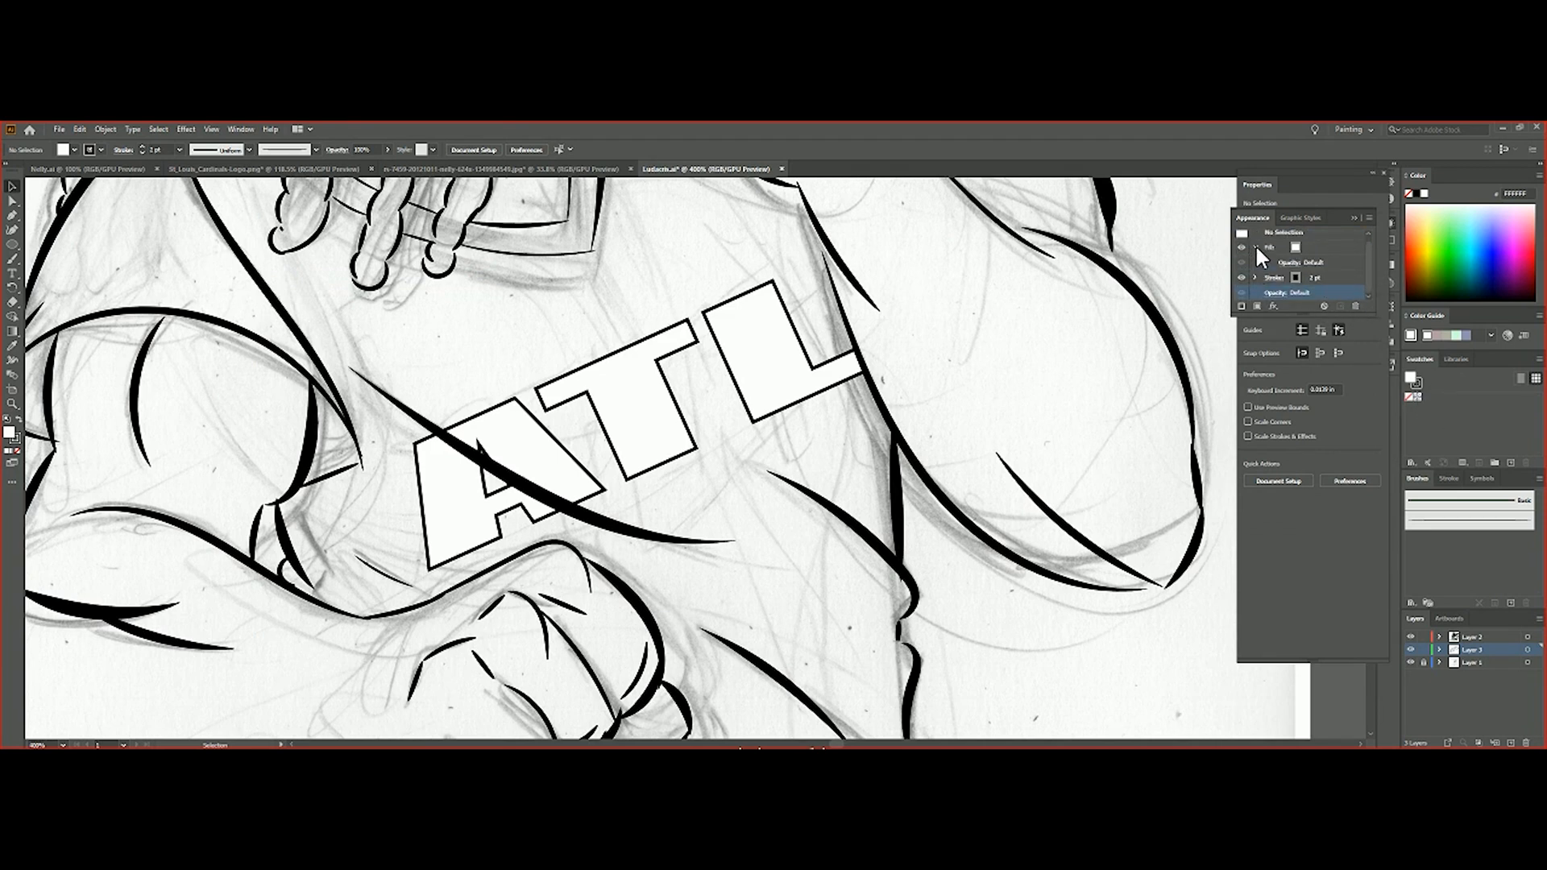
# Try to add a second, white stroke beneath the black stroke in the appearance stack
pyautogui.click(1339, 267)
pyautogui.click(1294, 267)
pyautogui.click(1425, 198)
pyautogui.click(1306, 268)
pyautogui.click(1305, 284)
pyautogui.click(1305, 284)
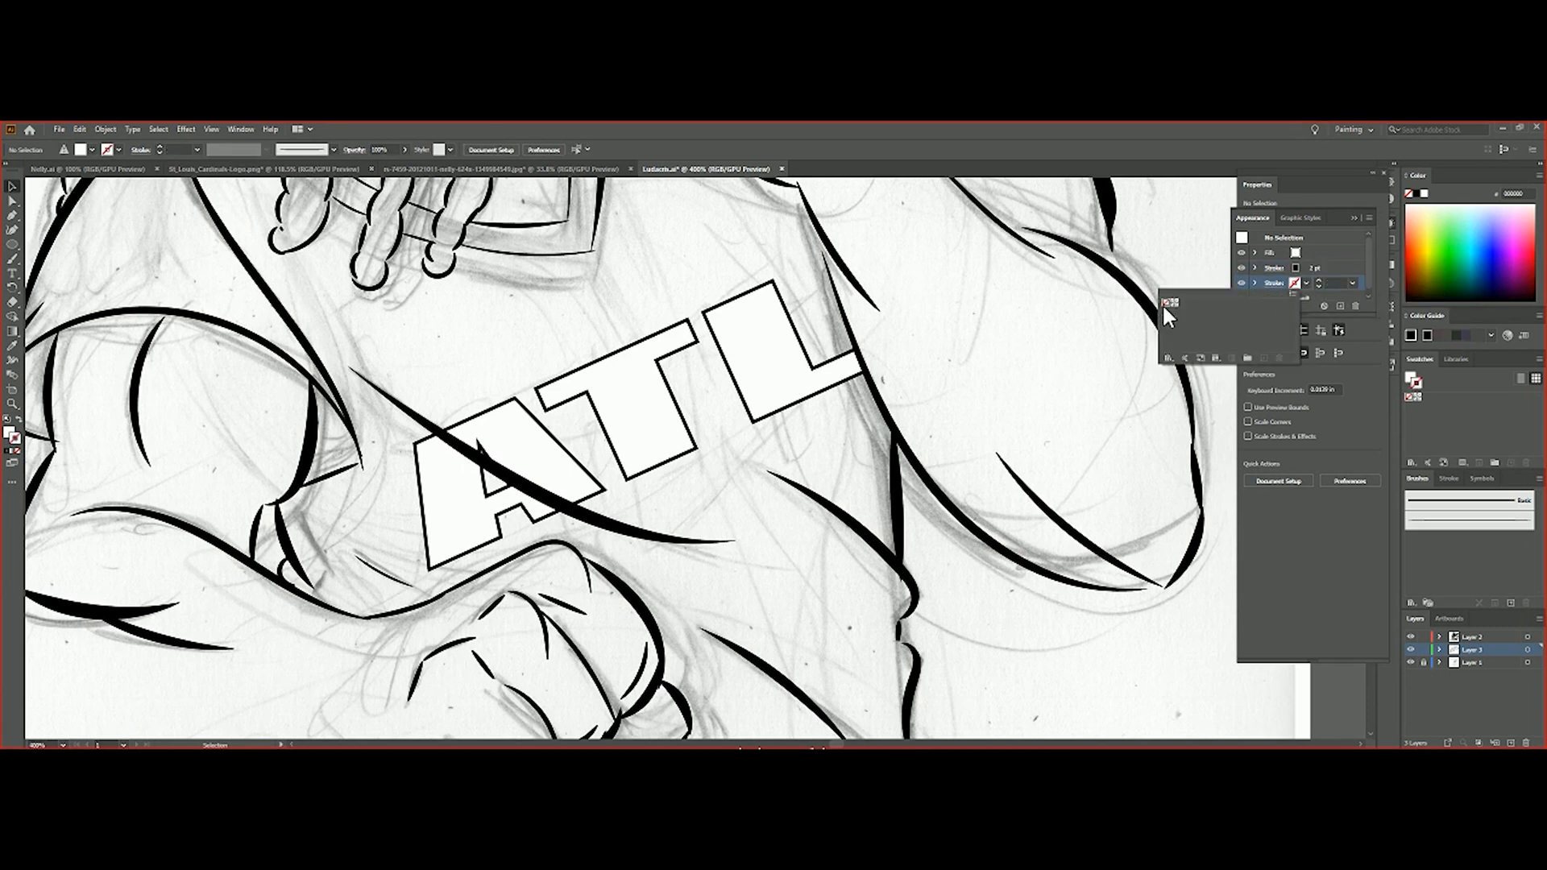
pyautogui.click(1351, 282)
pyautogui.click(1369, 399)
pyautogui.click(1293, 283)
pyautogui.click(1227, 356)
pyautogui.click(1237, 385)
pyautogui.click(1226, 354)
pyautogui.click(1168, 305)
pyautogui.click(1423, 195)
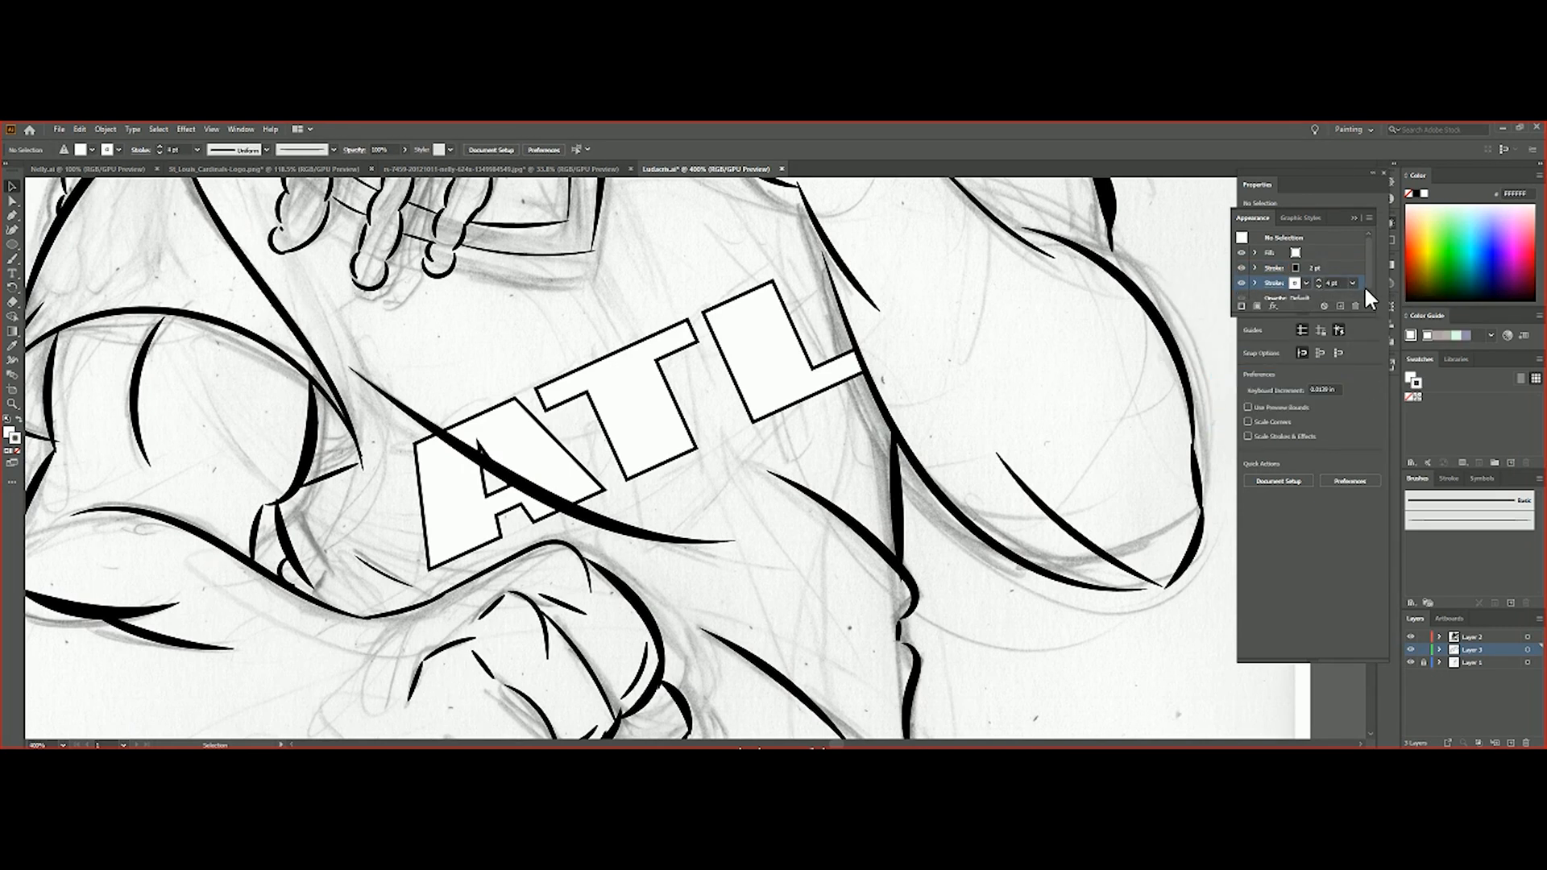
# Try to set the white stroke to 6 pt and add a black 9 pt stroke beneath it
pyautogui.click(1325, 269)
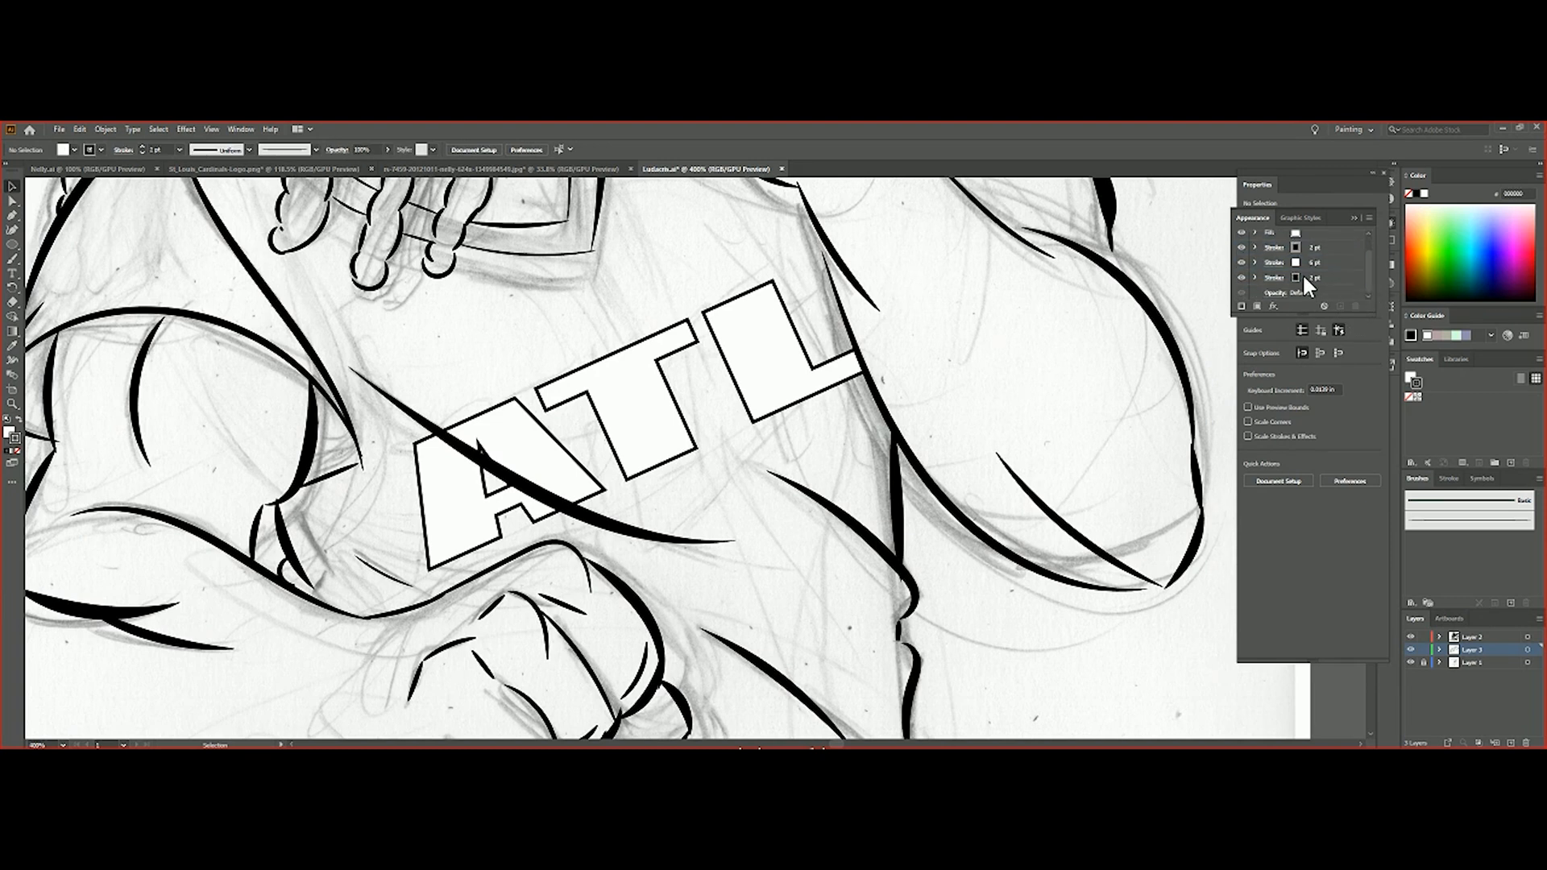
pyautogui.click(1318, 285)
pyautogui.click(1353, 283)
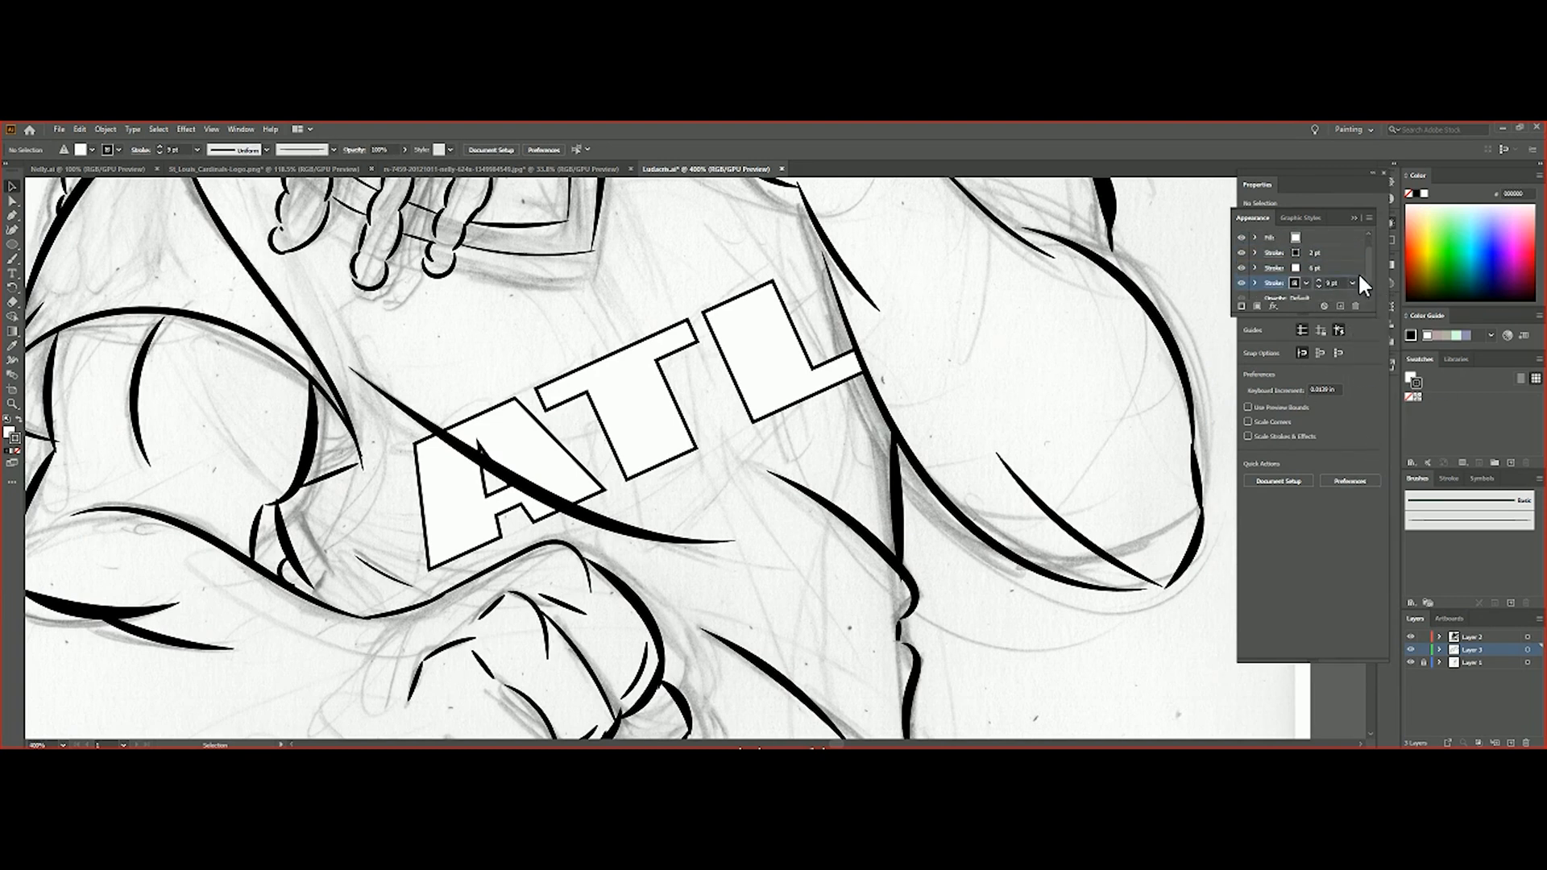
# Select the ATL letter shapes, set their black stroke to 2 pt and add a white stroke beneath it
pyautogui.hotkey('ctrl', 'a')
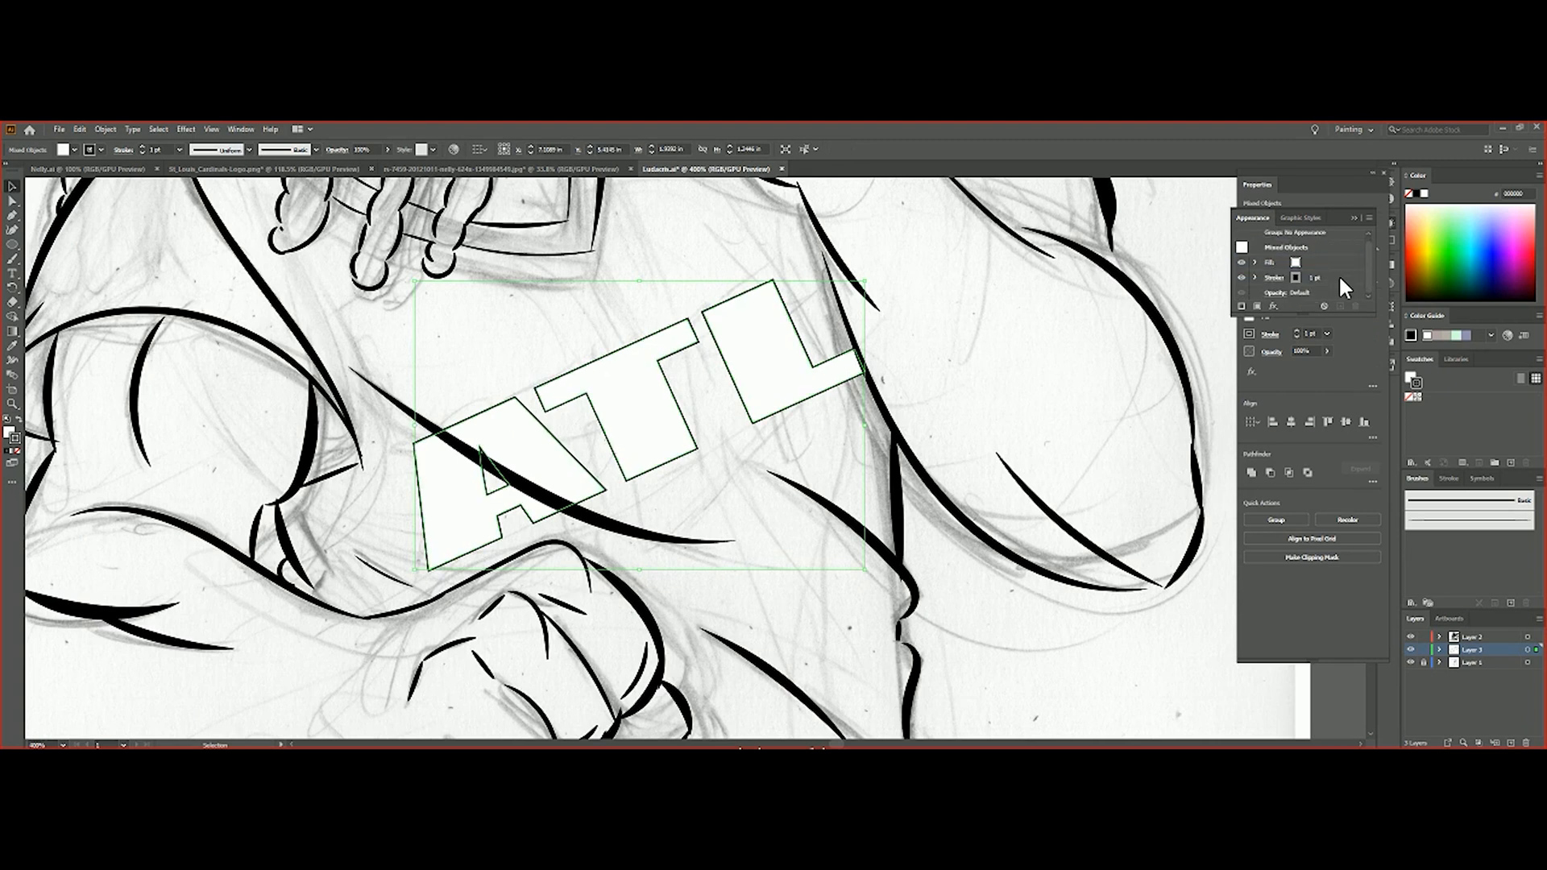
pyautogui.click(1318, 275)
pyautogui.click(1340, 306)
pyautogui.click(1305, 279)
pyautogui.click(1334, 267)
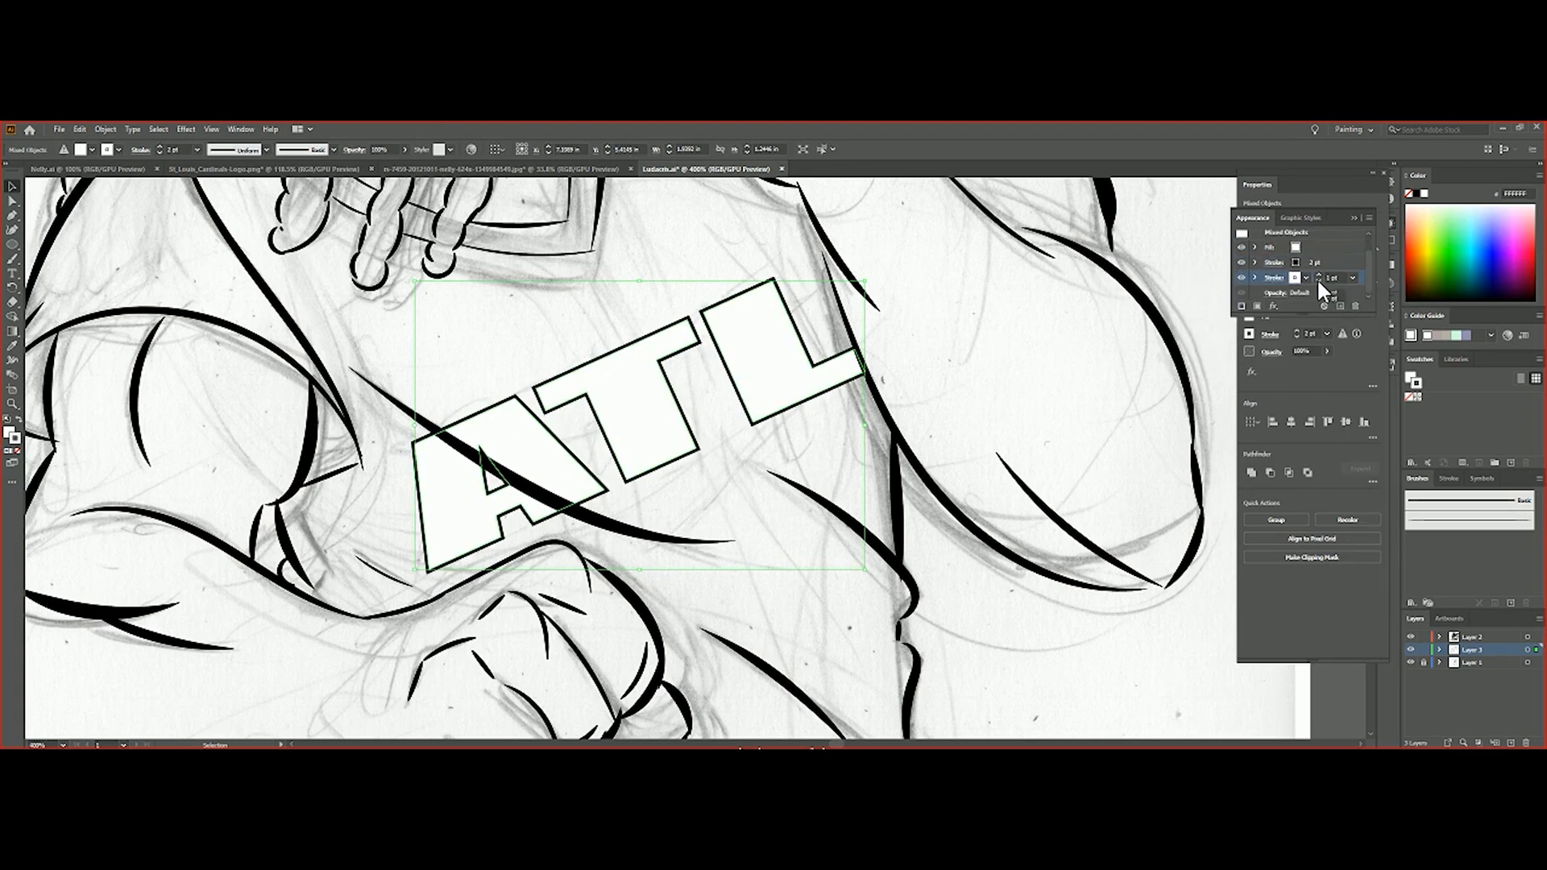
# Add a third, wider black stroke beneath the white stroke on the ATL letters
pyautogui.click(1341, 306)
pyautogui.click(1297, 278)
pyautogui.click(1417, 193)
pyautogui.click(1353, 283)
pyautogui.click(1364, 403)
pyautogui.moveTo(615, 373); pyautogui.dragTo(609, 376)
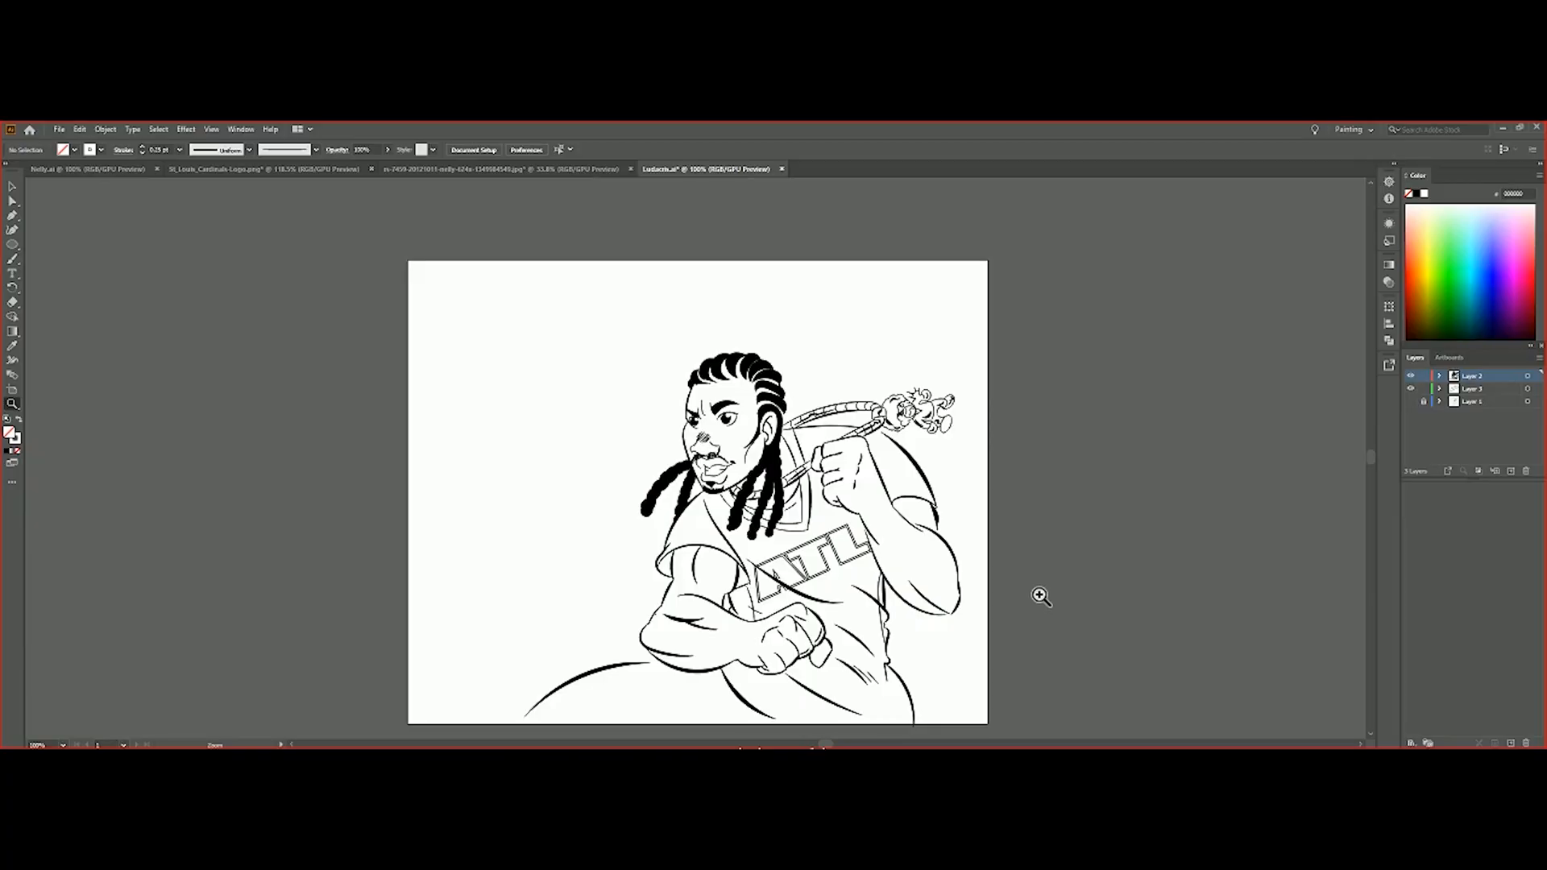
# Create a new layer directly above the sketch layer and bring in the reference photo of the rapper in the red shirt beside the artboard
pyautogui.click(1491, 402)
pyautogui.click(1511, 471)
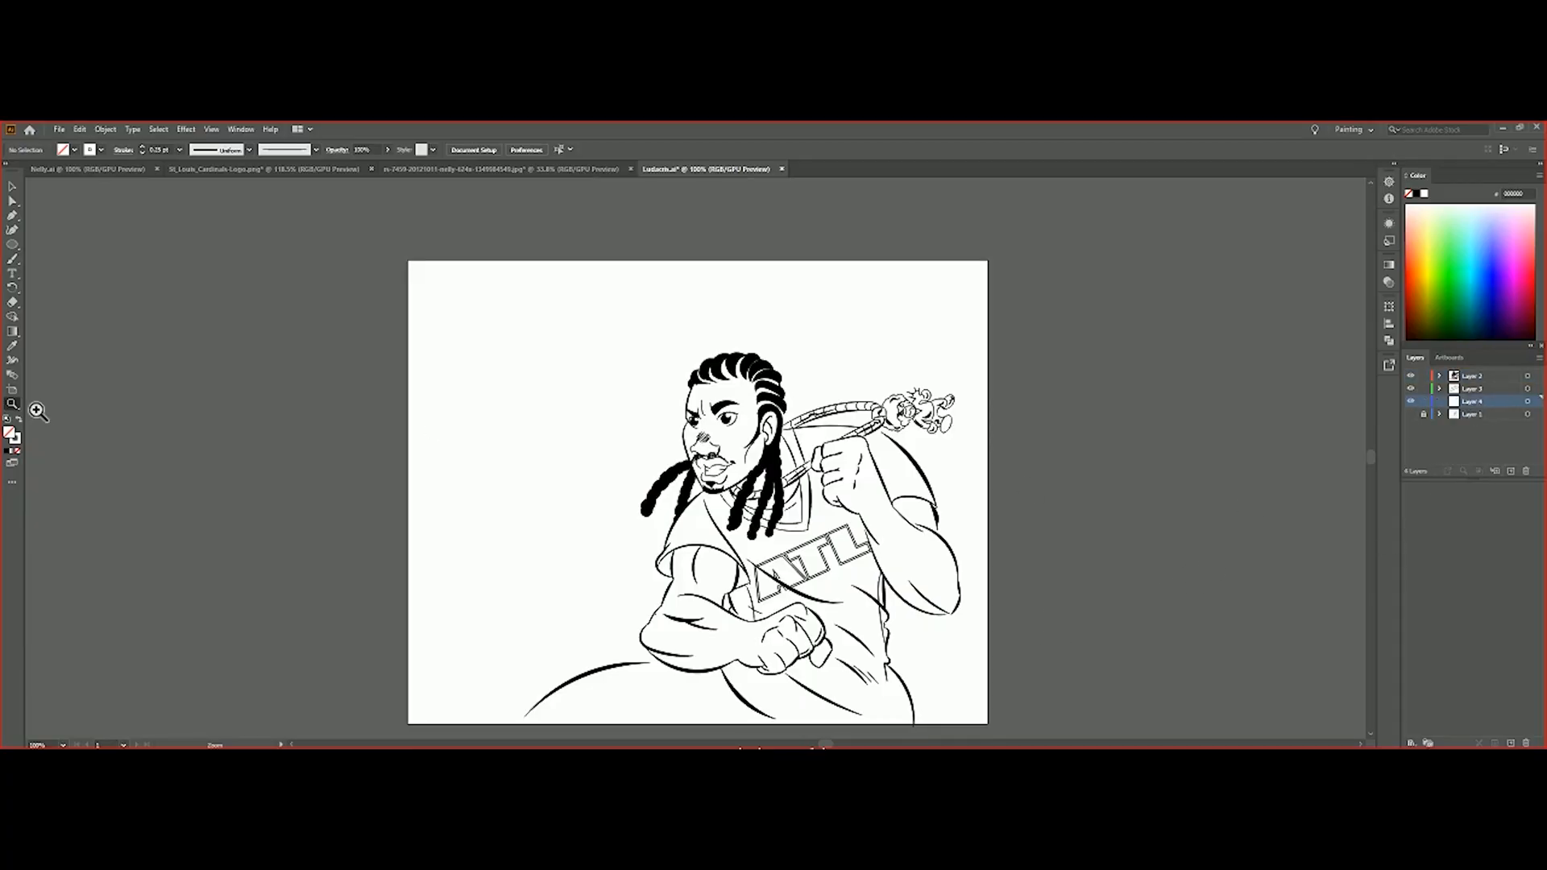
pyautogui.moveTo(340, 748)
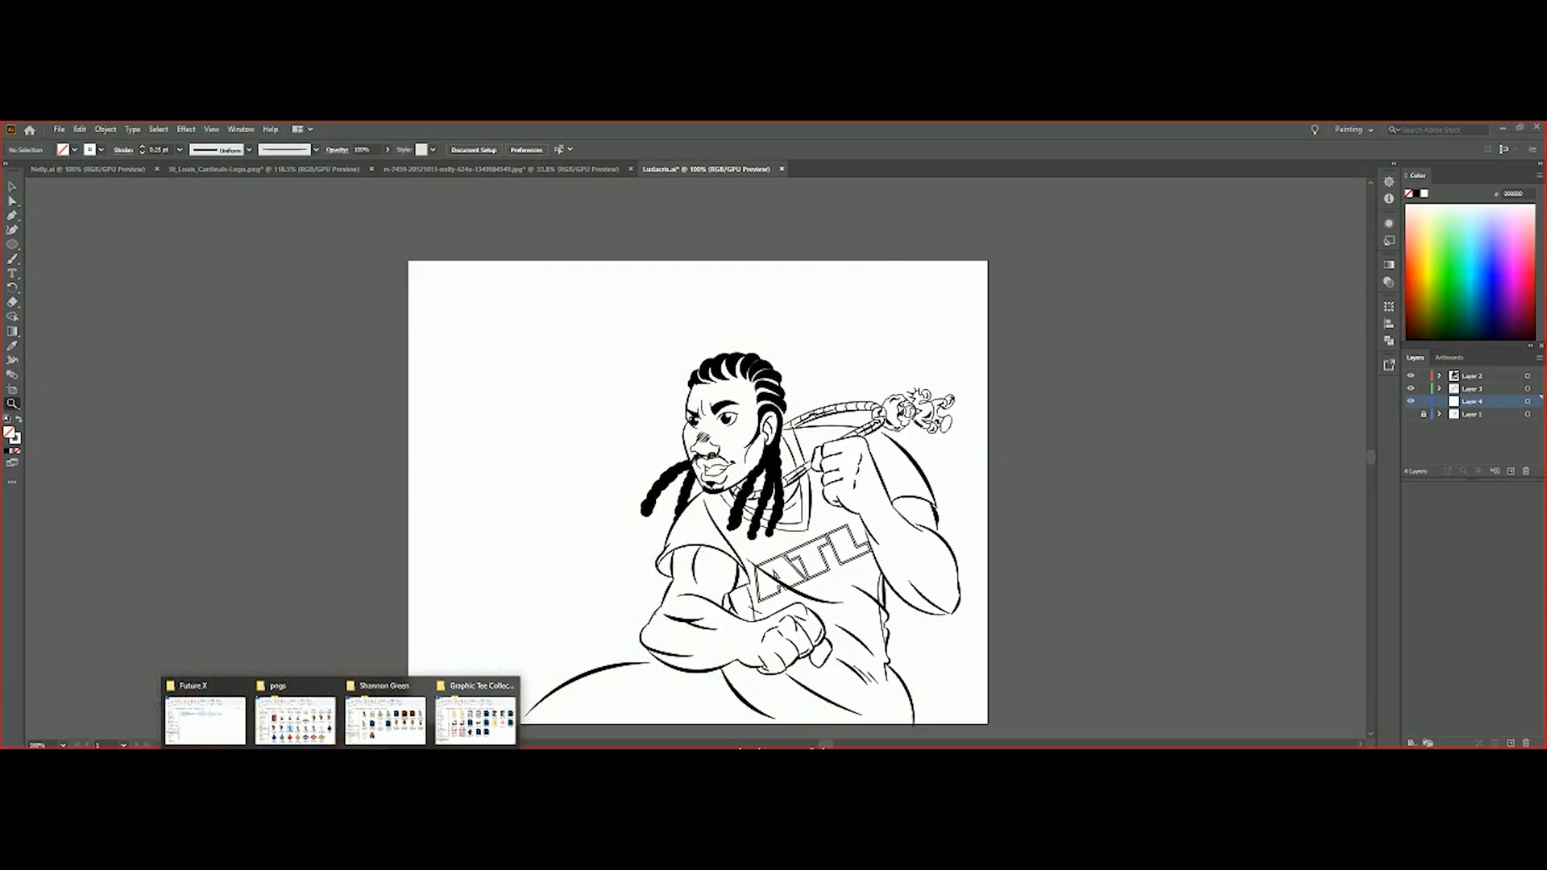
pyautogui.click(58, 130)
pyautogui.click(79, 170)
pyautogui.doubleClick(358, 225)
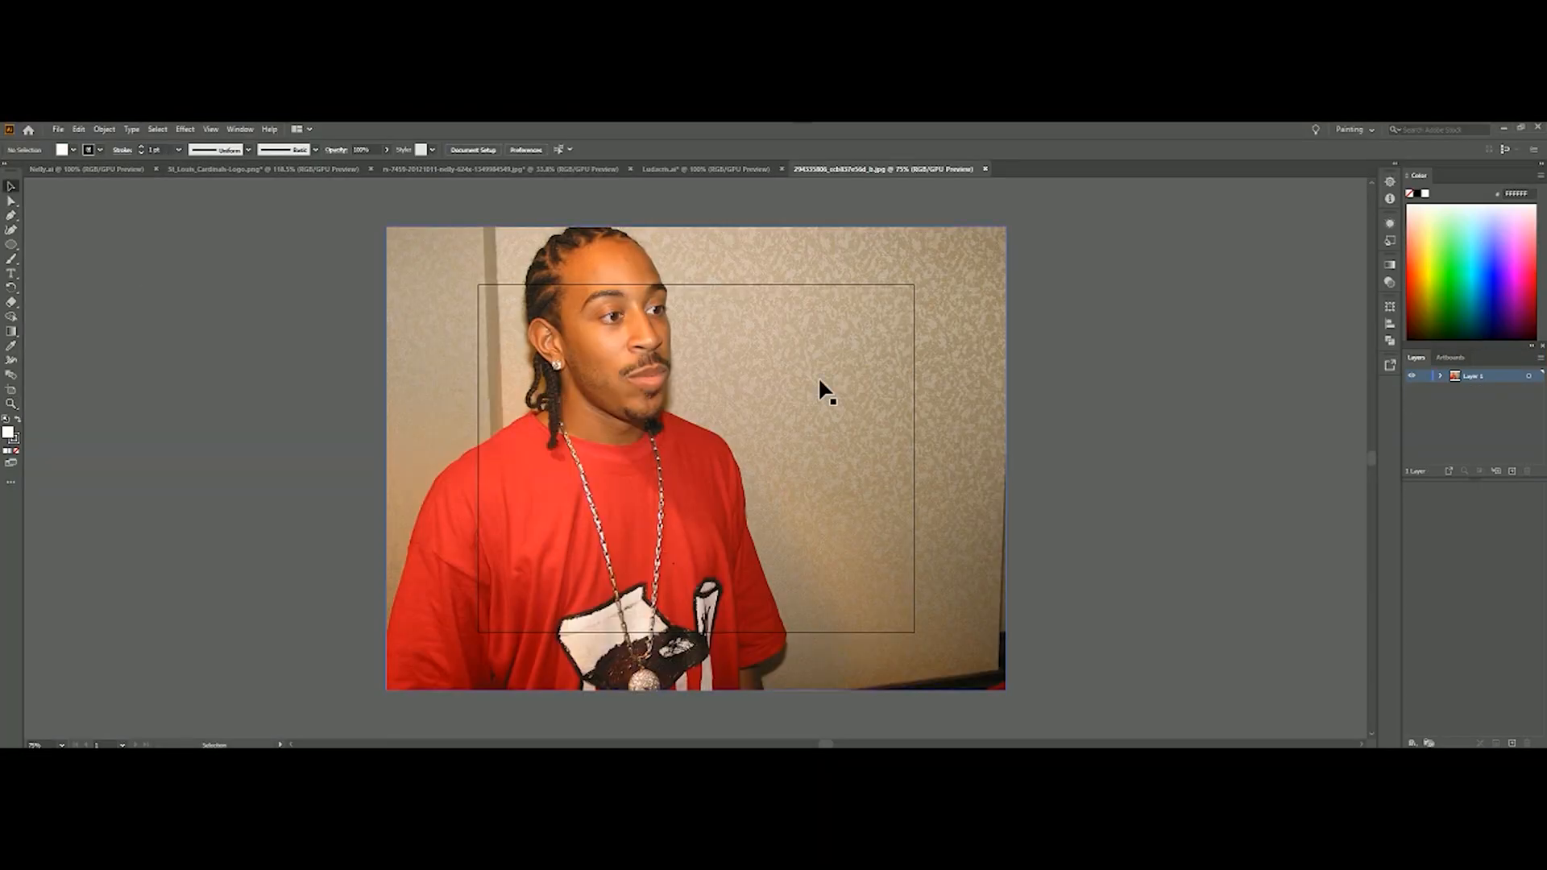
pyautogui.click(819, 381)
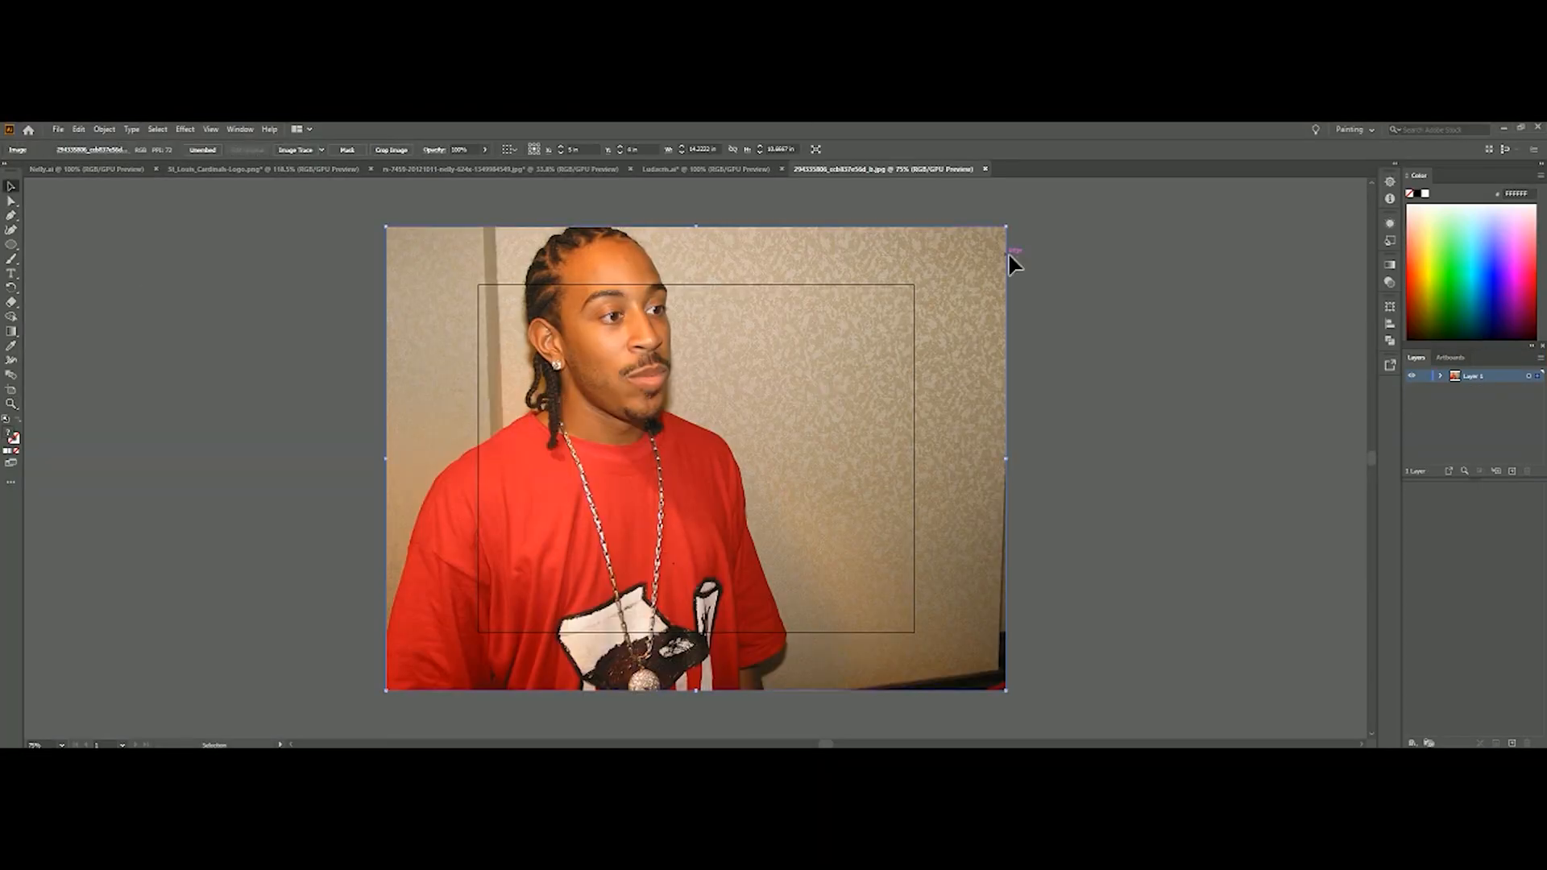
pyautogui.moveTo(848, 359); pyautogui.dragTo(718, 412)
pyautogui.click(658, 170)
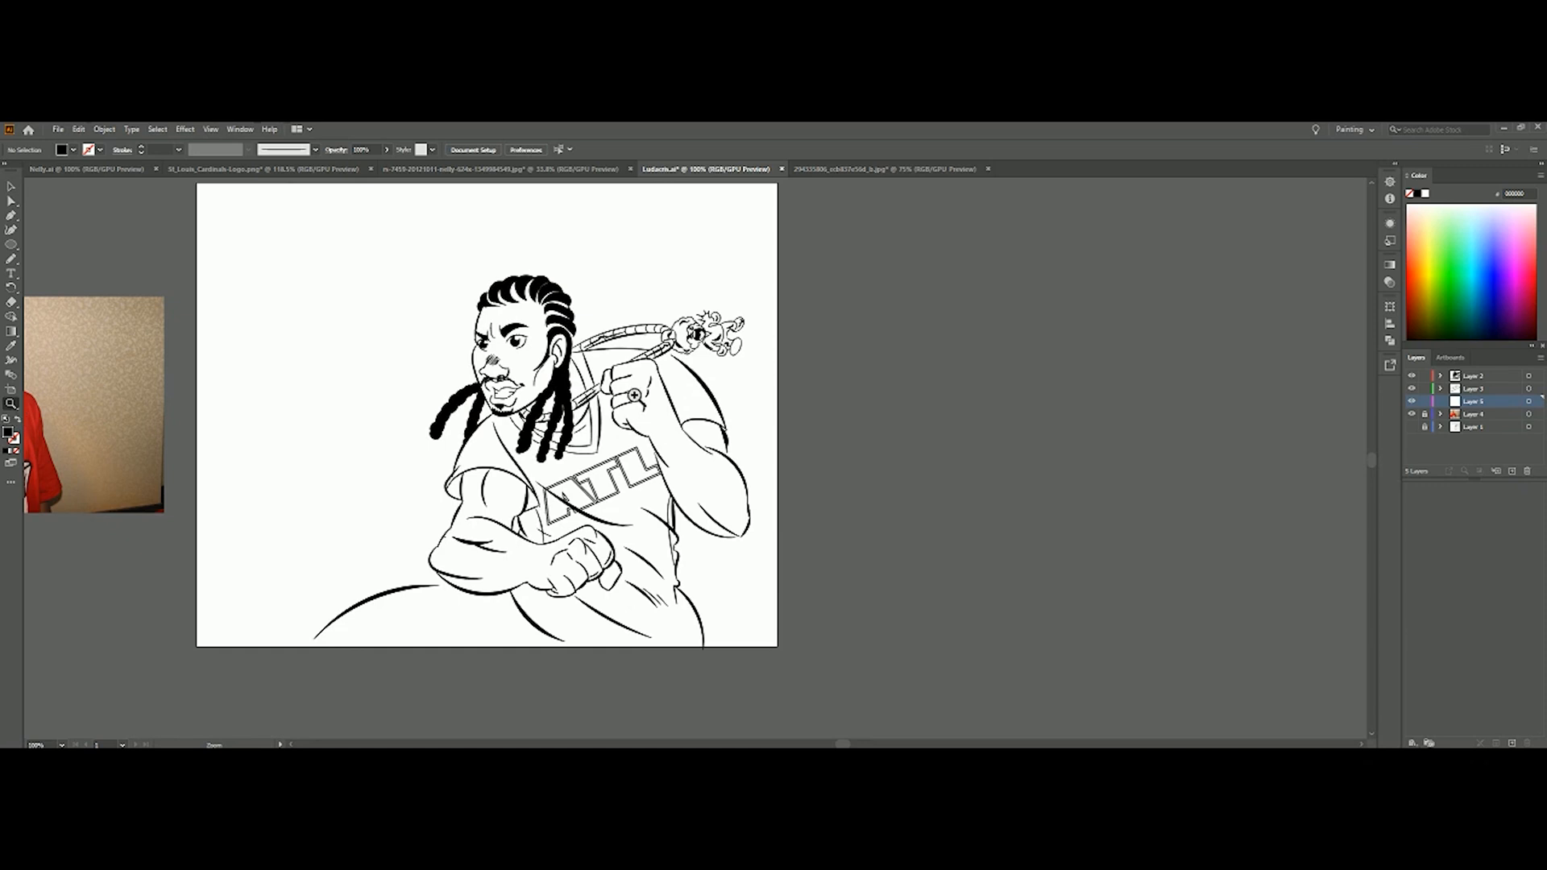
# Trace the outline of the head and face with the Pencil and fill it with skin tone sampled from the reference photo
pyautogui.click(527, 348)
pyautogui.click(701, 475)
pyautogui.click(699, 480)
pyautogui.click(695, 483)
pyautogui.scroll(2, 695, 484)
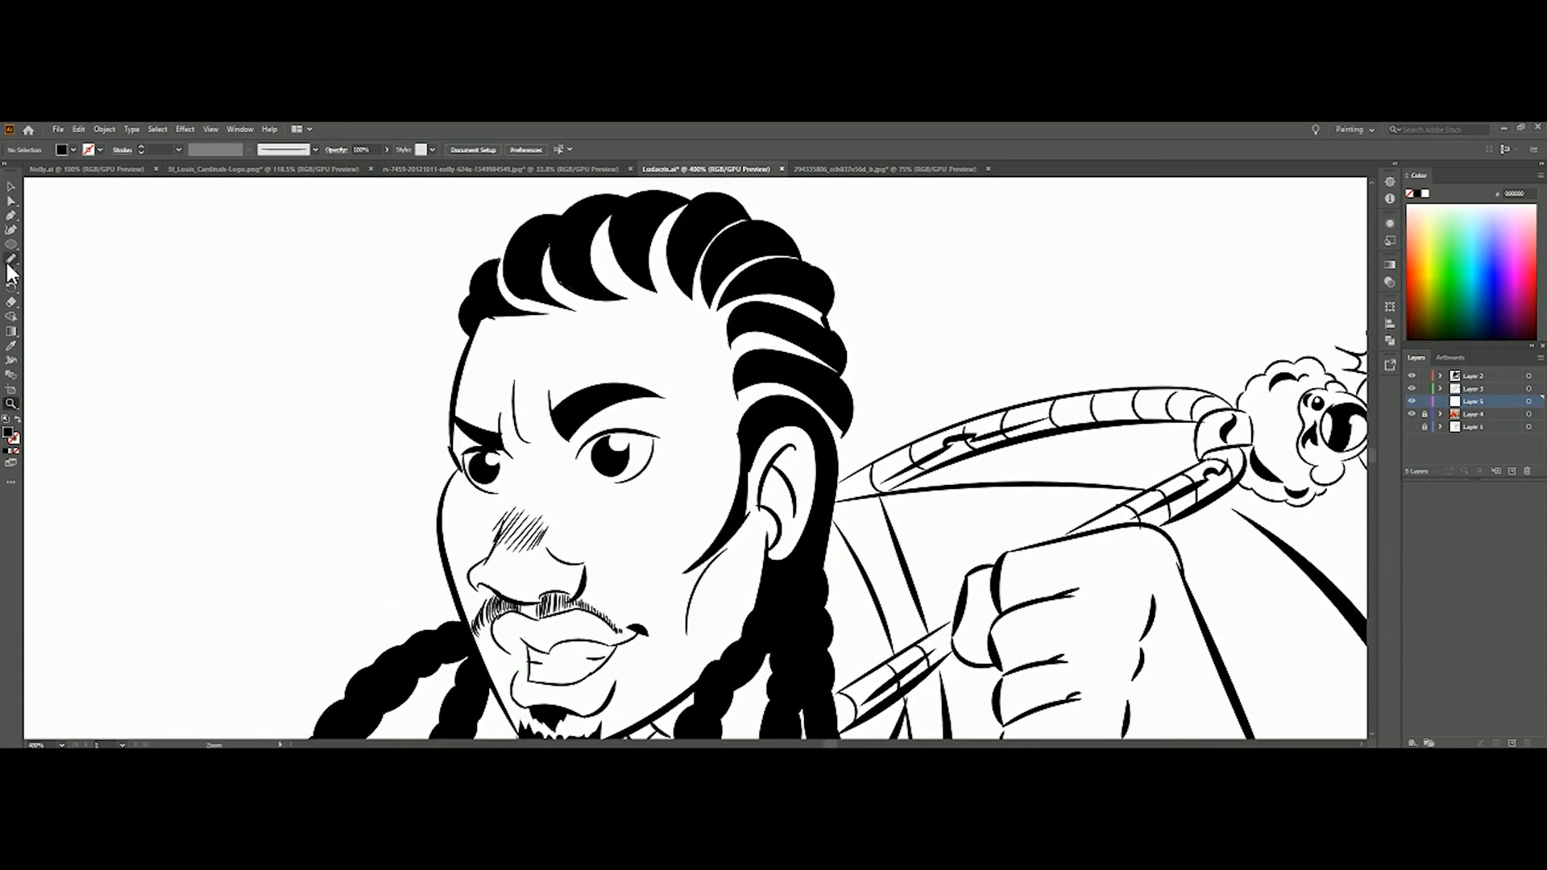
pyautogui.moveTo(470, 351); pyautogui.dragTo(514, 254)
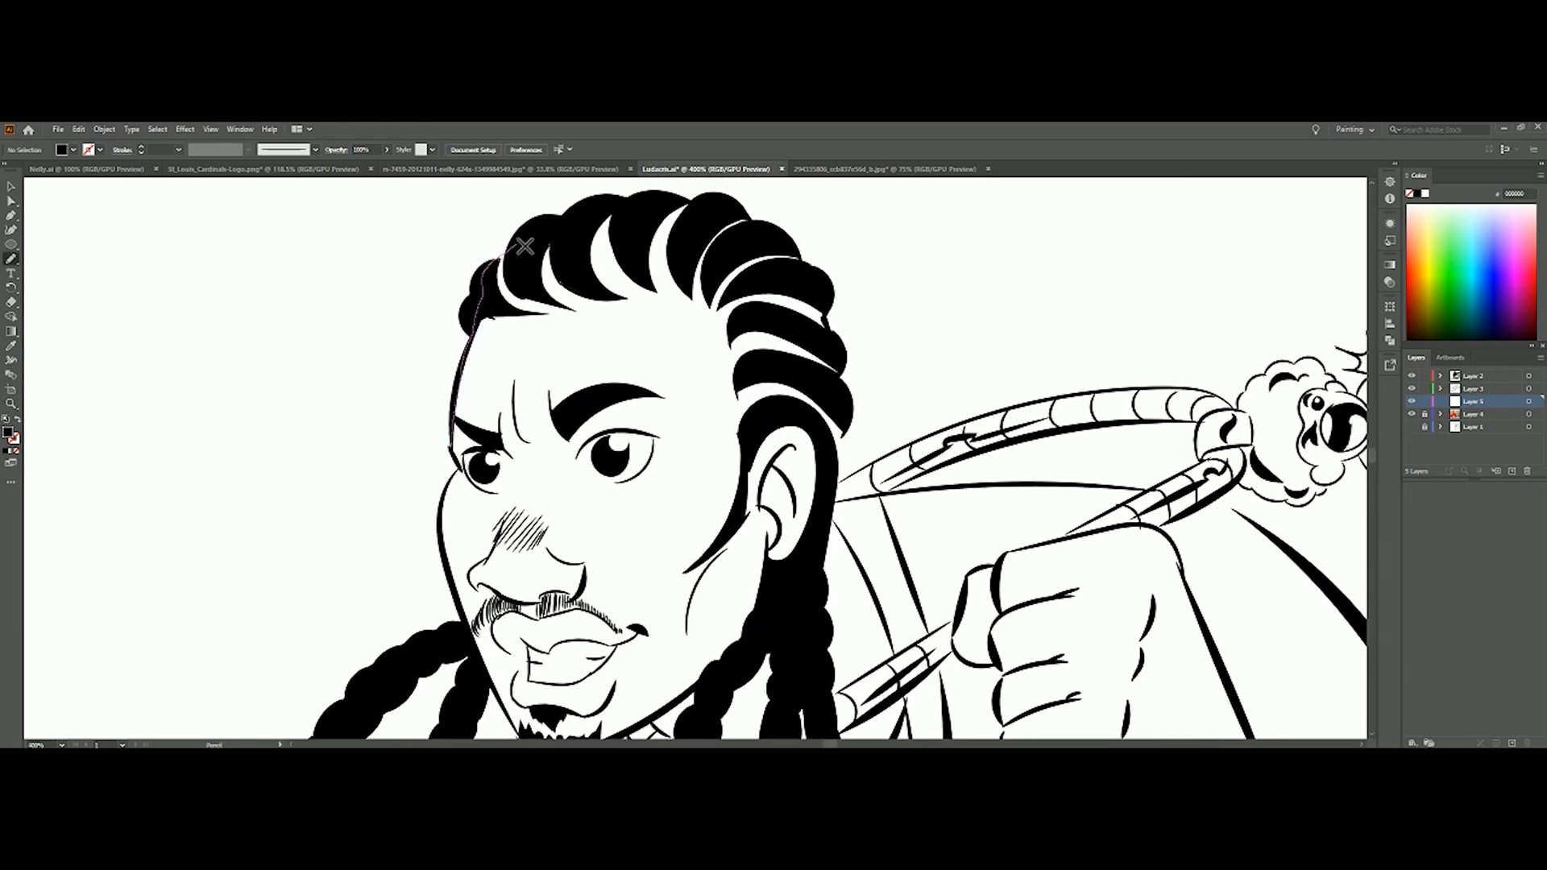
pyautogui.moveTo(719, 211); pyautogui.dragTo(783, 245)
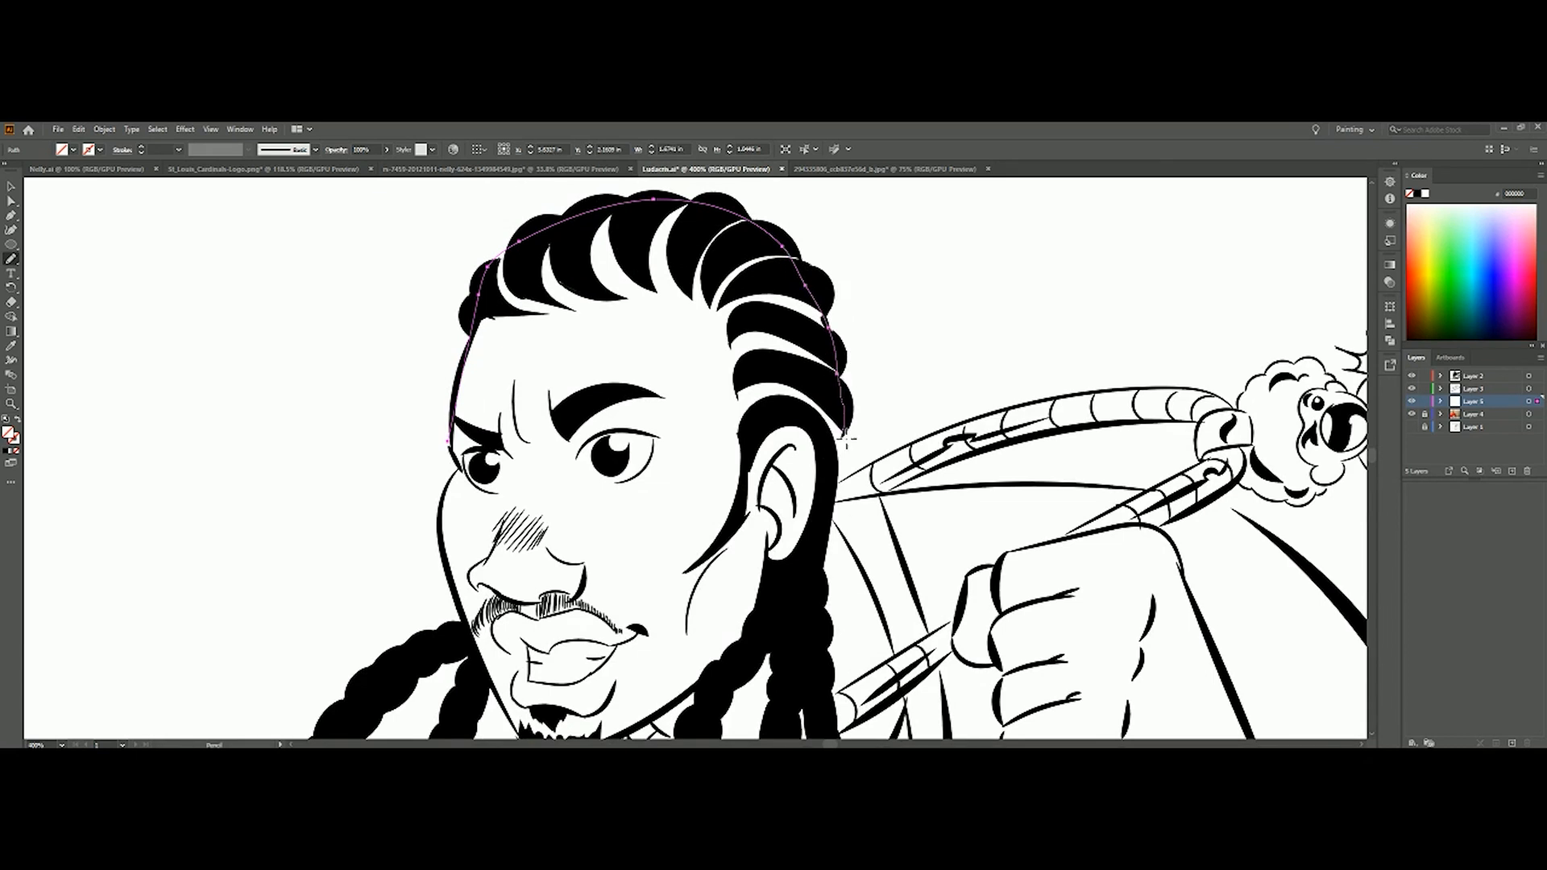
pyautogui.scroll(-3, 544, 658)
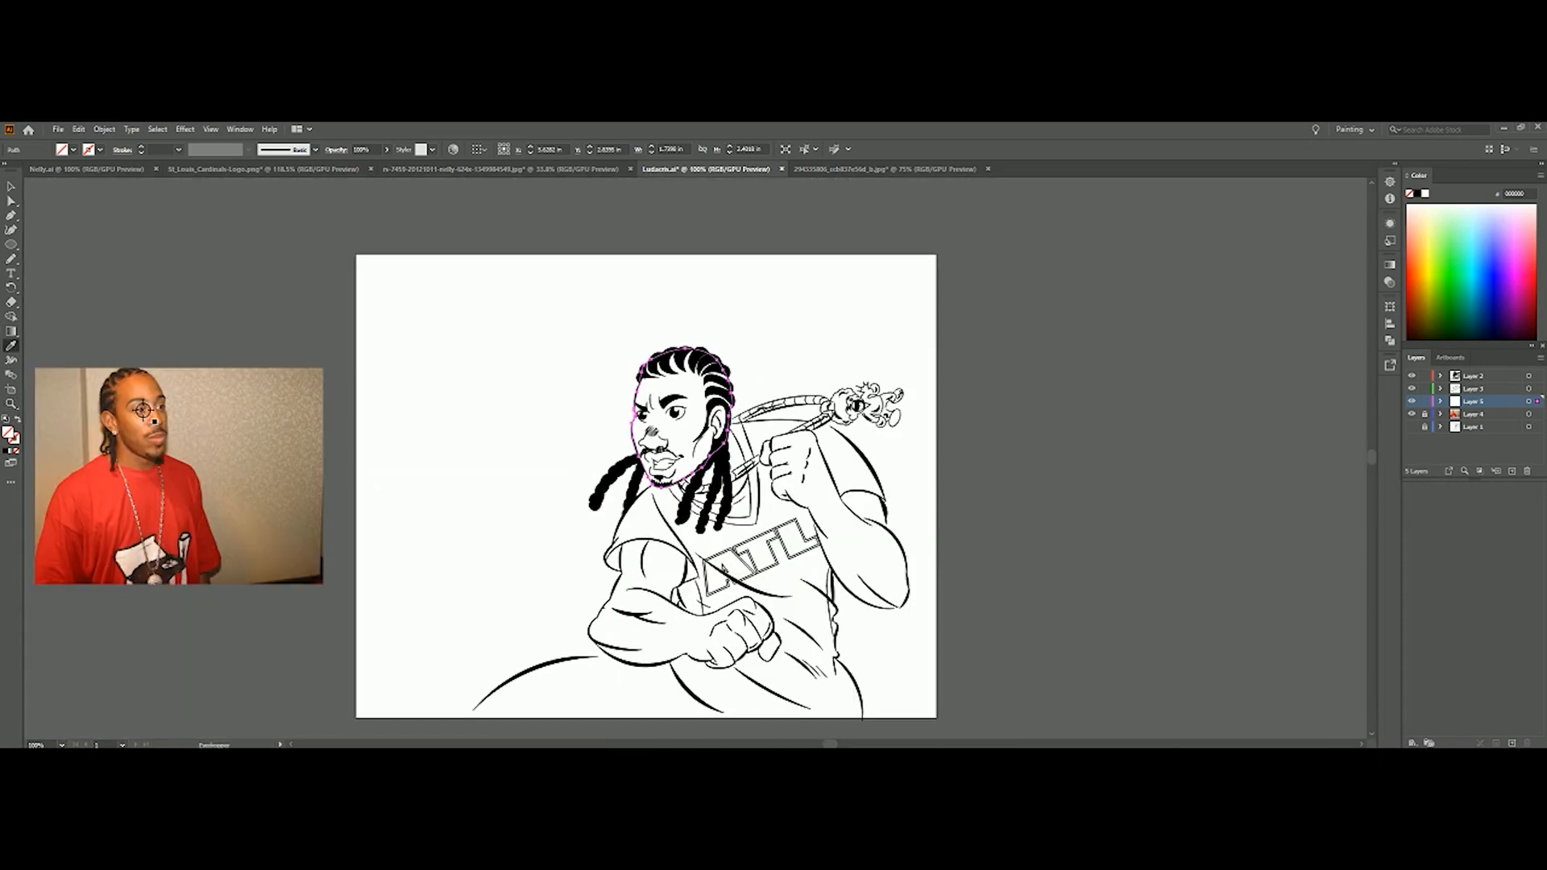
pyautogui.click(153, 401)
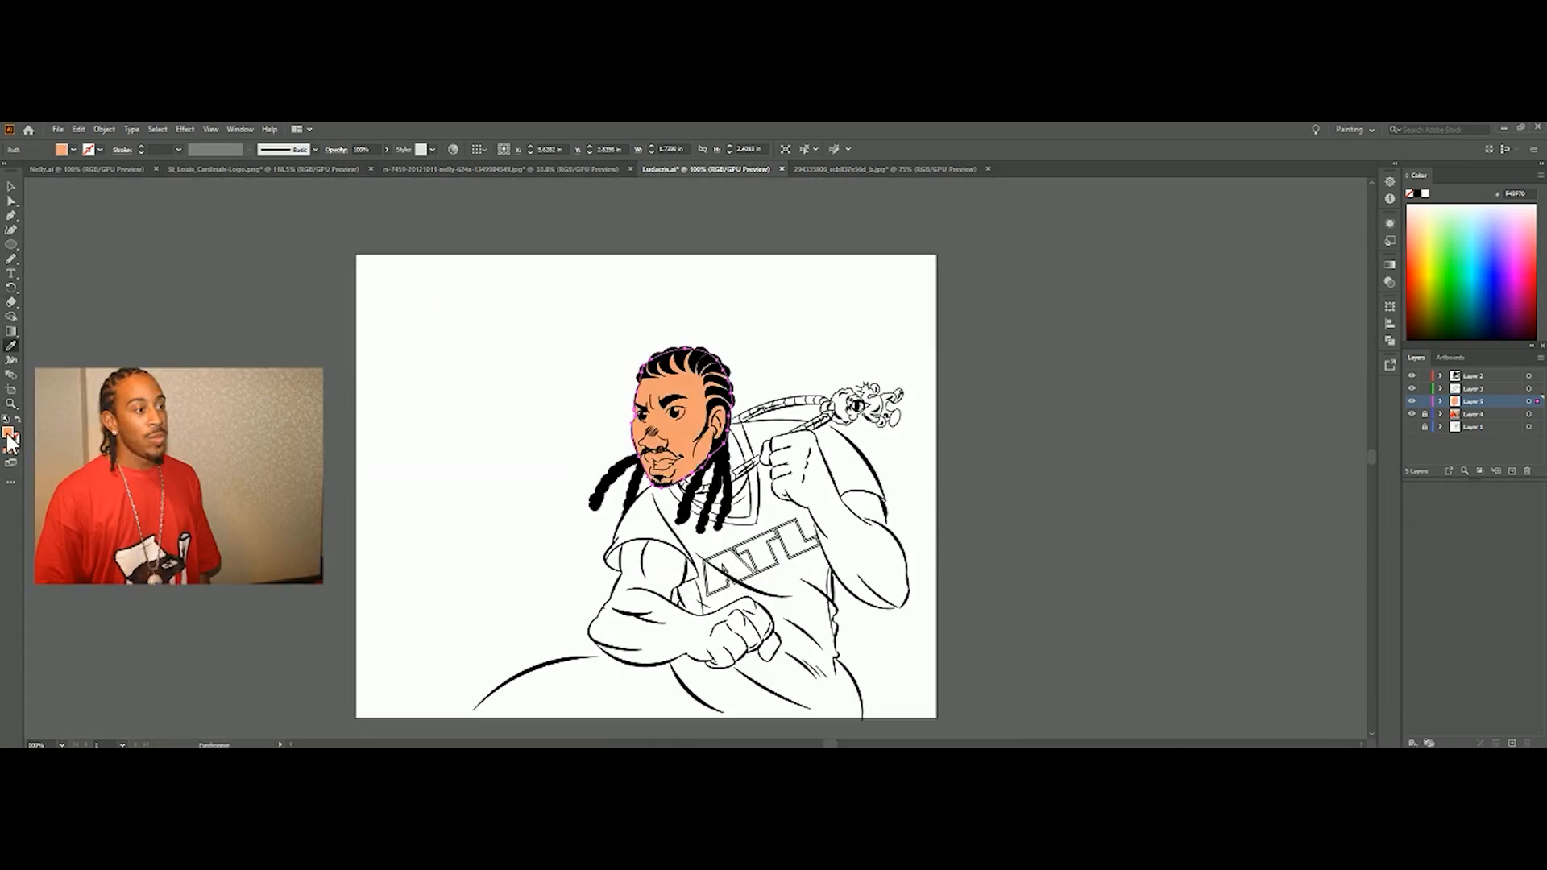
# Trace the lower part of the shirt around the lowered fist and down past the artboard edge, and fill it with blue
pyautogui.click(10, 402)
pyautogui.click(641, 618)
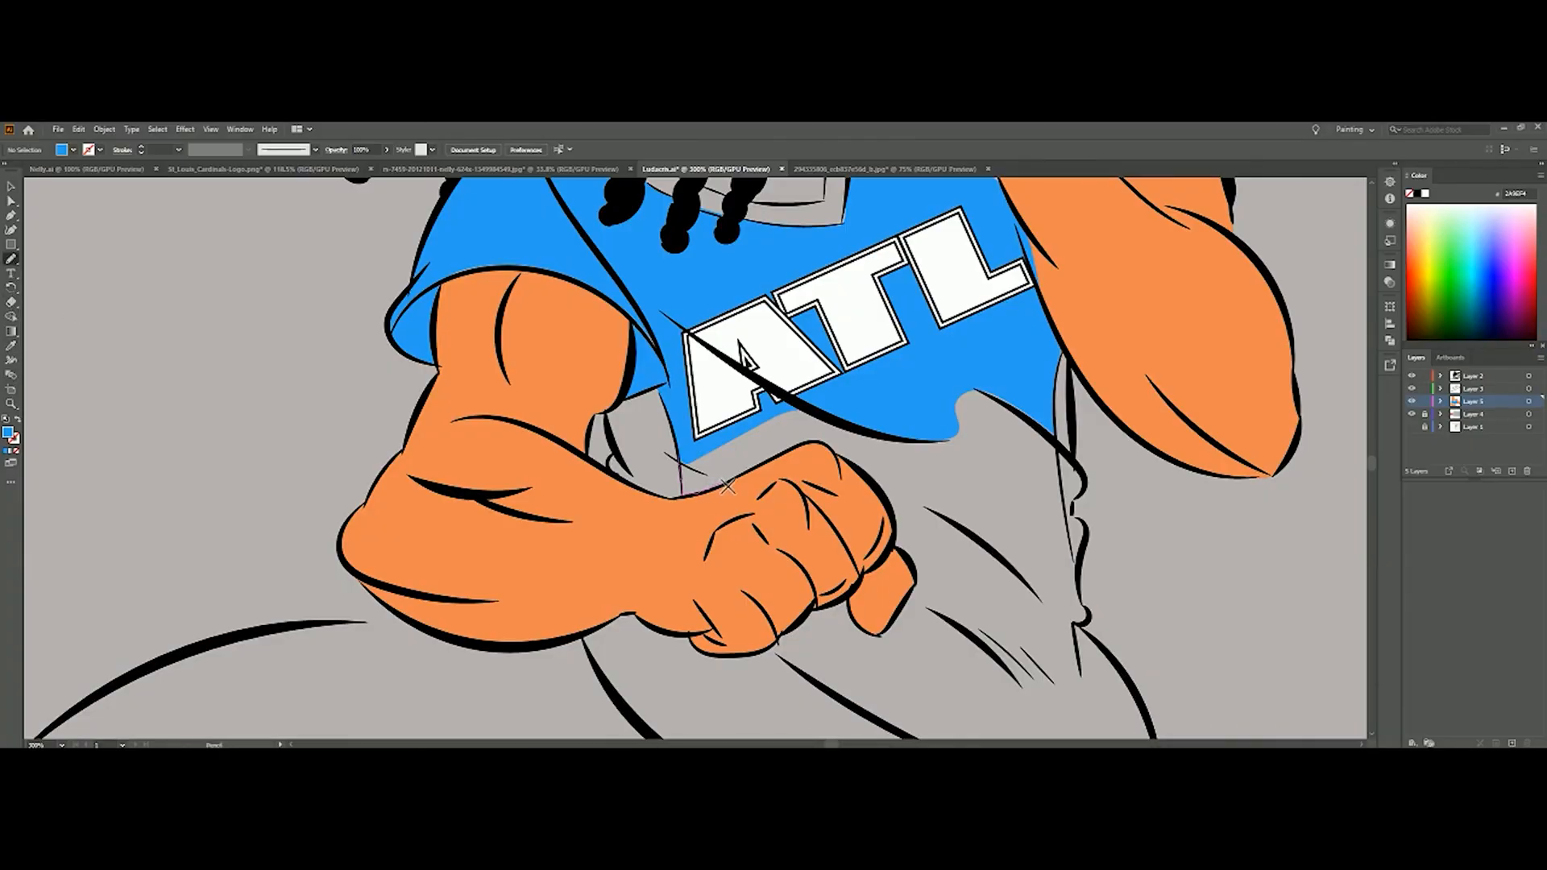
pyautogui.moveTo(698, 645); pyautogui.dragTo(701, 732)
pyautogui.moveTo(1371, 463); pyautogui.dragTo(1372, 467)
pyautogui.moveTo(700, 504); pyautogui.dragTo(761, 567)
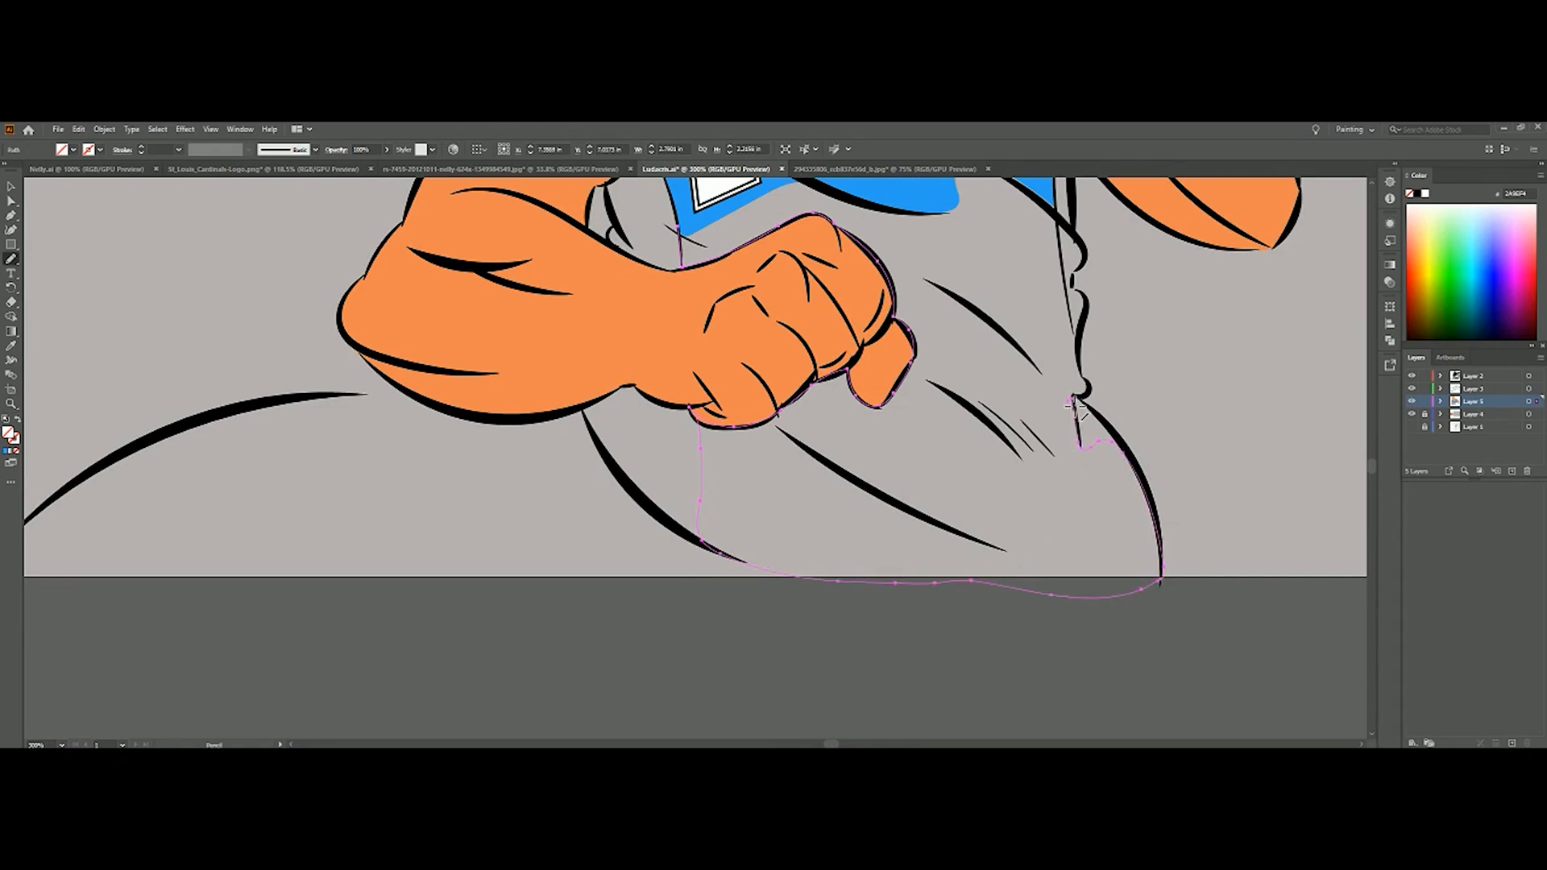
pyautogui.scroll(5, 1190, 513)
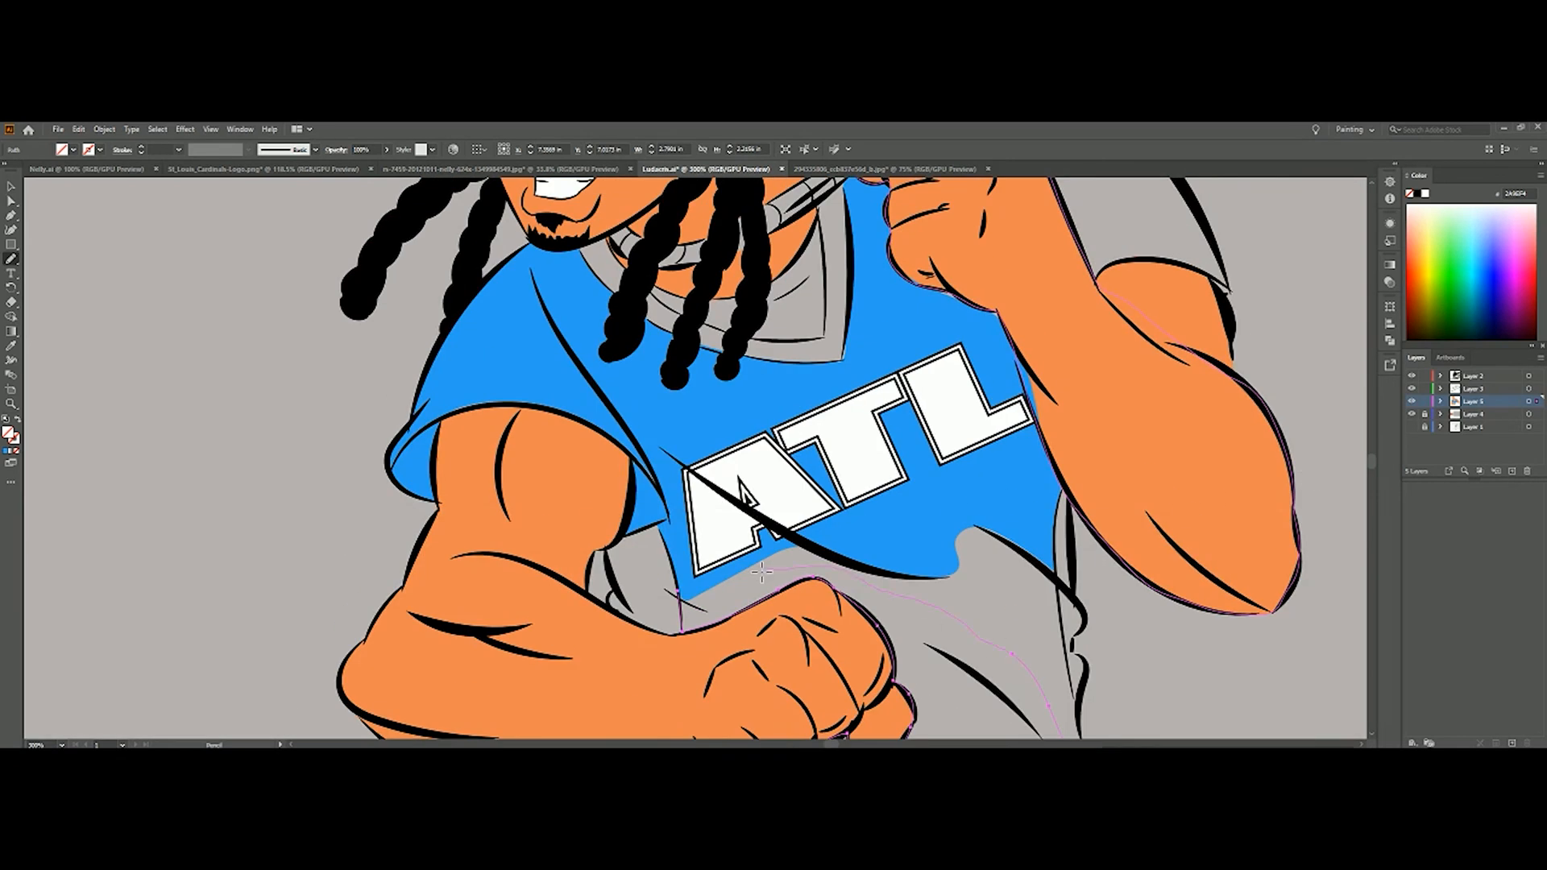
pyautogui.moveTo(797, 573); pyautogui.dragTo(679, 593)
pyautogui.moveTo(1371, 462); pyautogui.dragTo(1371, 466)
pyautogui.hotkey('ctrl', 'z')
pyautogui.hotkey('ctrl', 'z')
pyautogui.moveTo(754, 471); pyautogui.dragTo(701, 506)
pyautogui.click(6, 451)
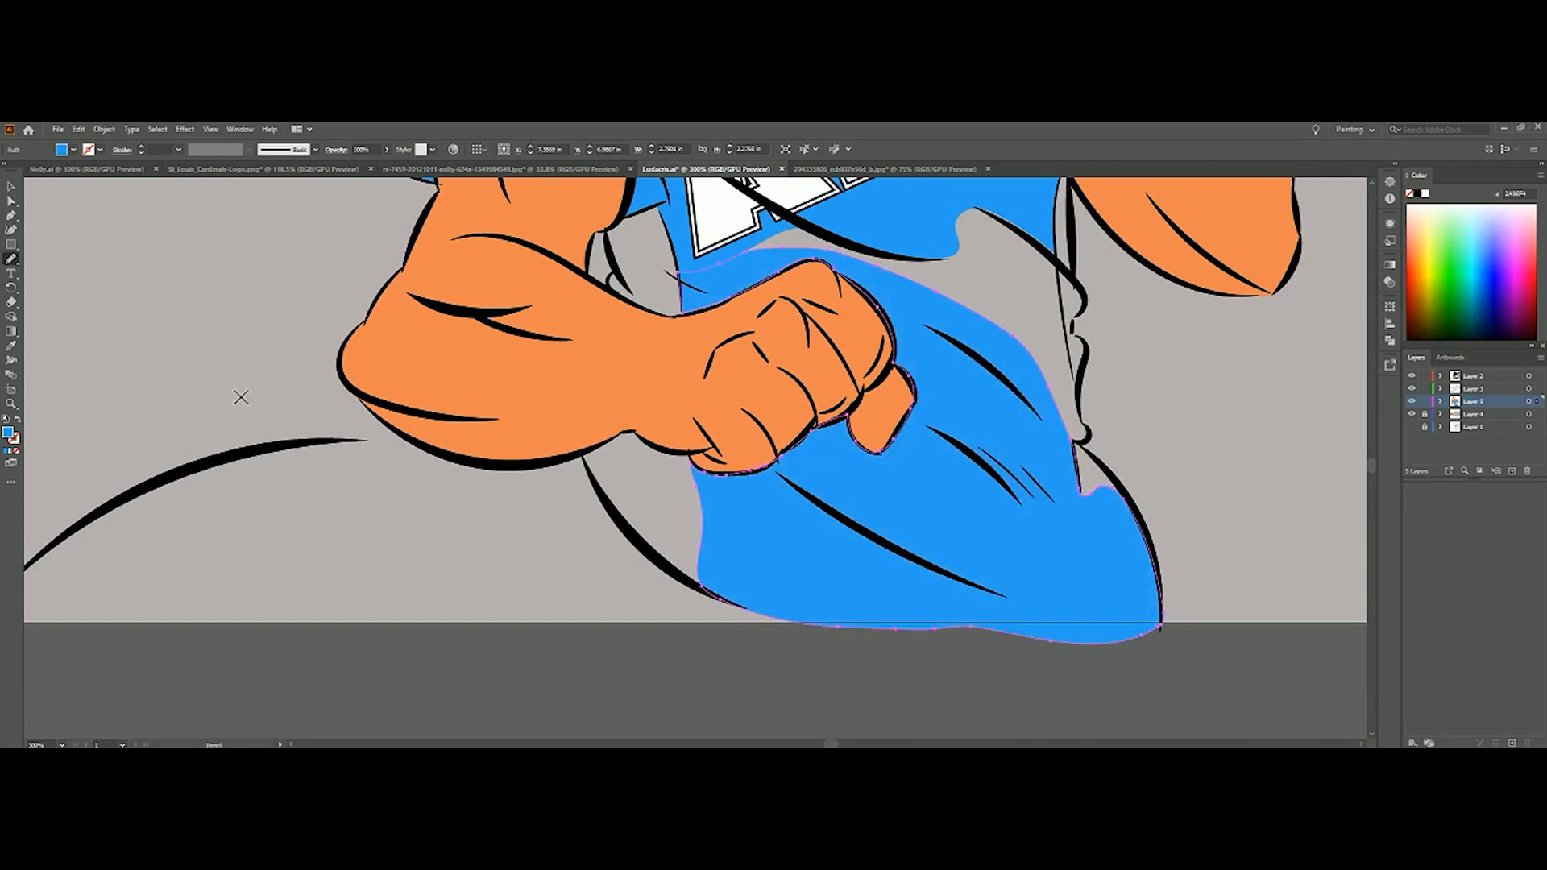
# Trace the uncoloured gap along the side of the torso below the lettering and fill it with blue
pyautogui.moveTo(1060, 266); pyautogui.dragTo(1080, 400)
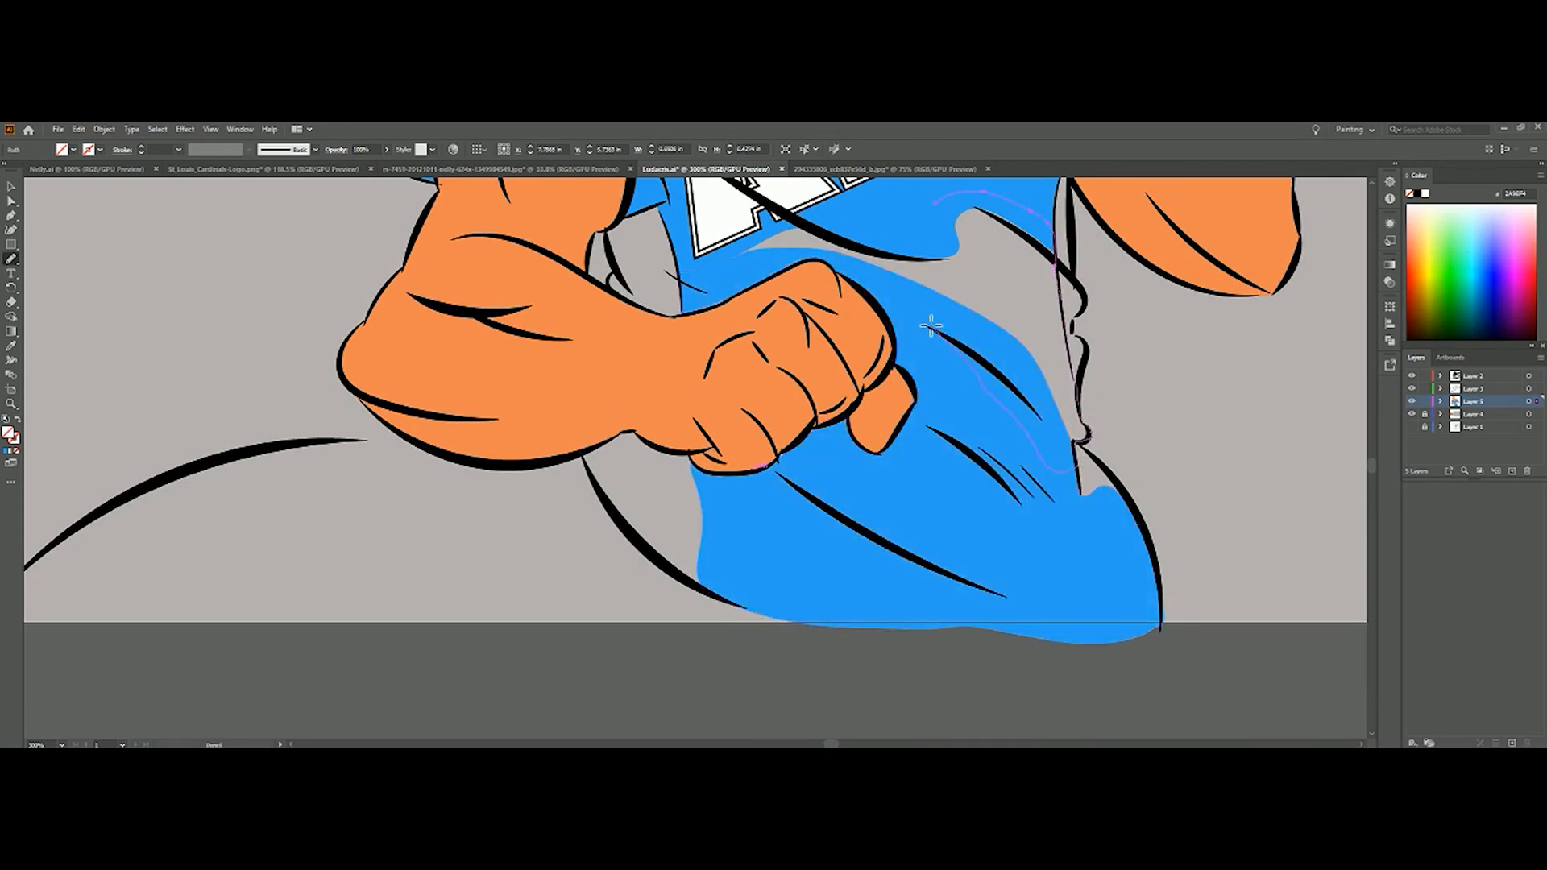
pyautogui.click(7, 450)
pyautogui.hotkey('ctrl', 'shift', 'a')
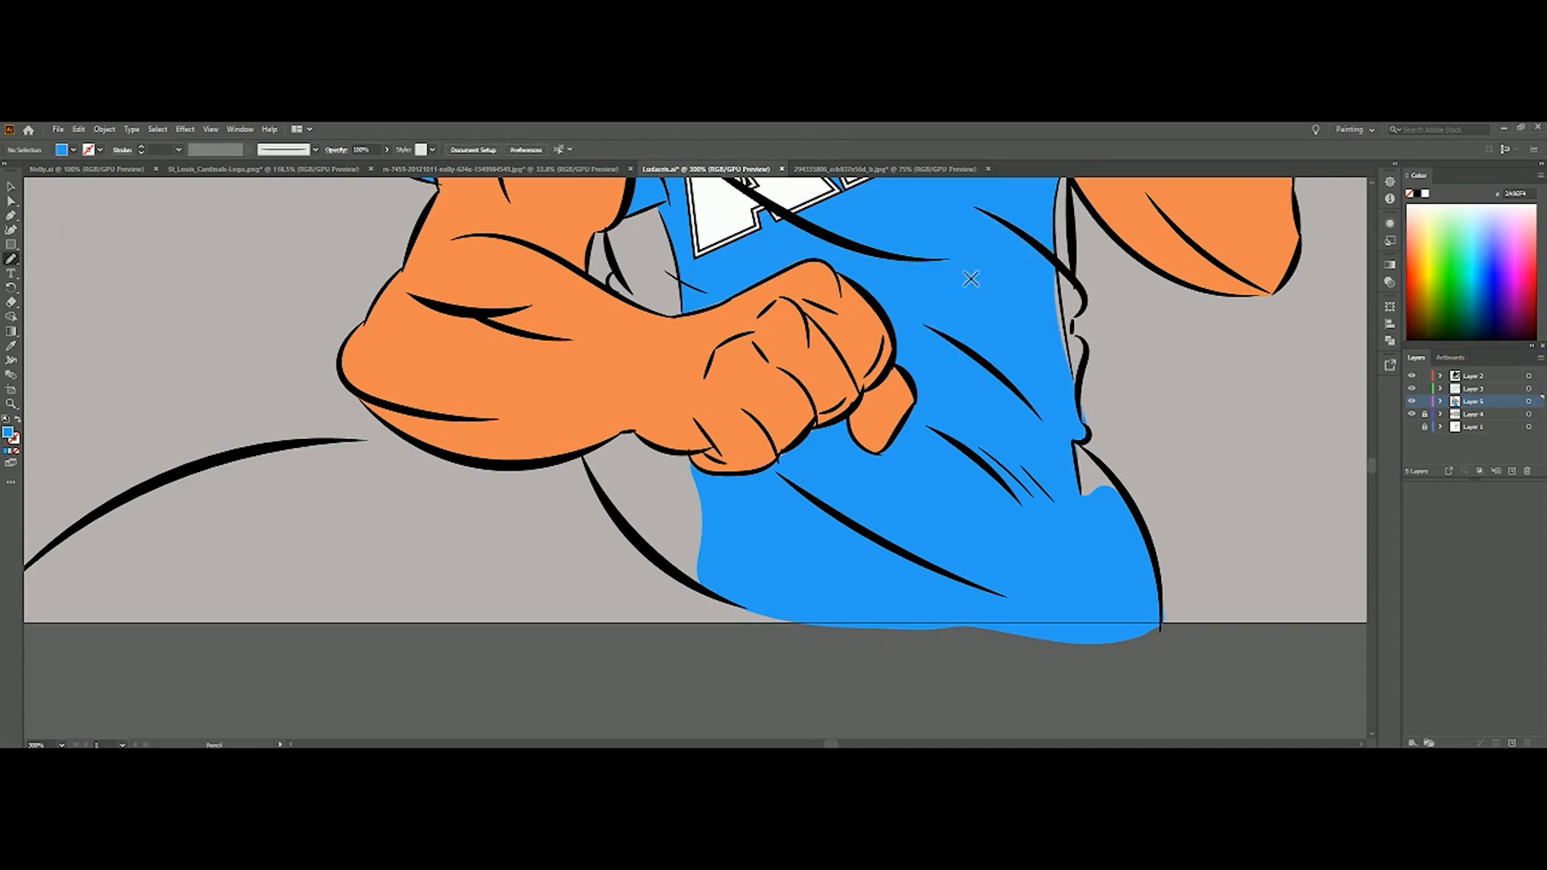
pyautogui.press('v')
pyautogui.click(1074, 462)
pyautogui.click(1030, 412)
pyautogui.press('n')
pyautogui.press('v')
pyautogui.click(119, 247)
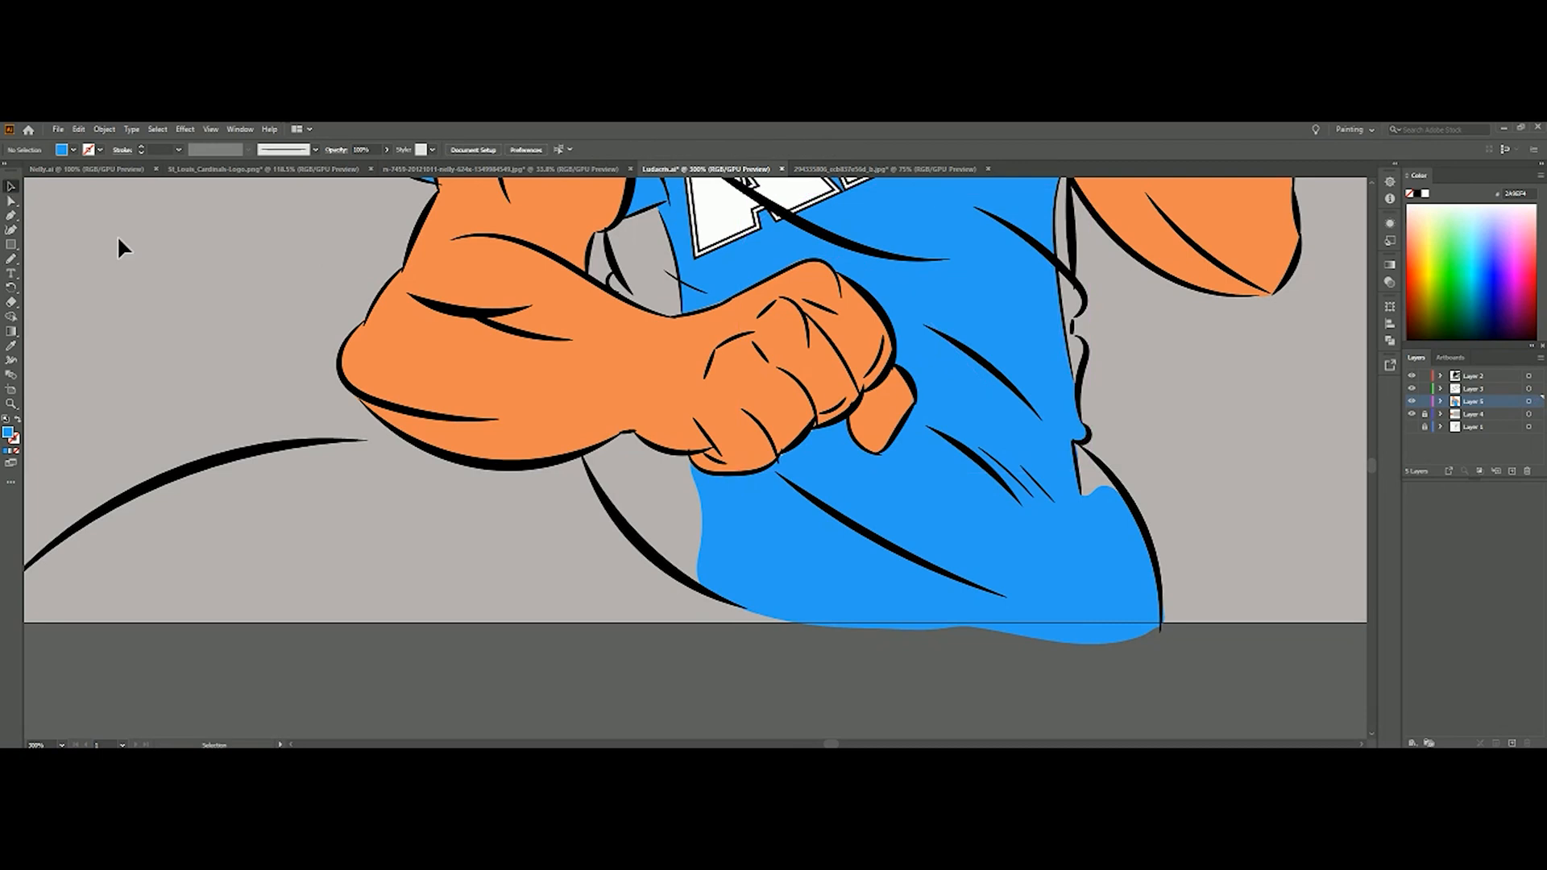
# Trace the shirt area between the collar and the raised fist beneath the shoulder line and fill it with blue
pyautogui.doubleClick(11, 404)
pyautogui.click(725, 443)
pyautogui.click(725, 443)
pyautogui.click(725, 444)
pyautogui.click(725, 443)
pyautogui.click(749, 505)
pyautogui.press('n')
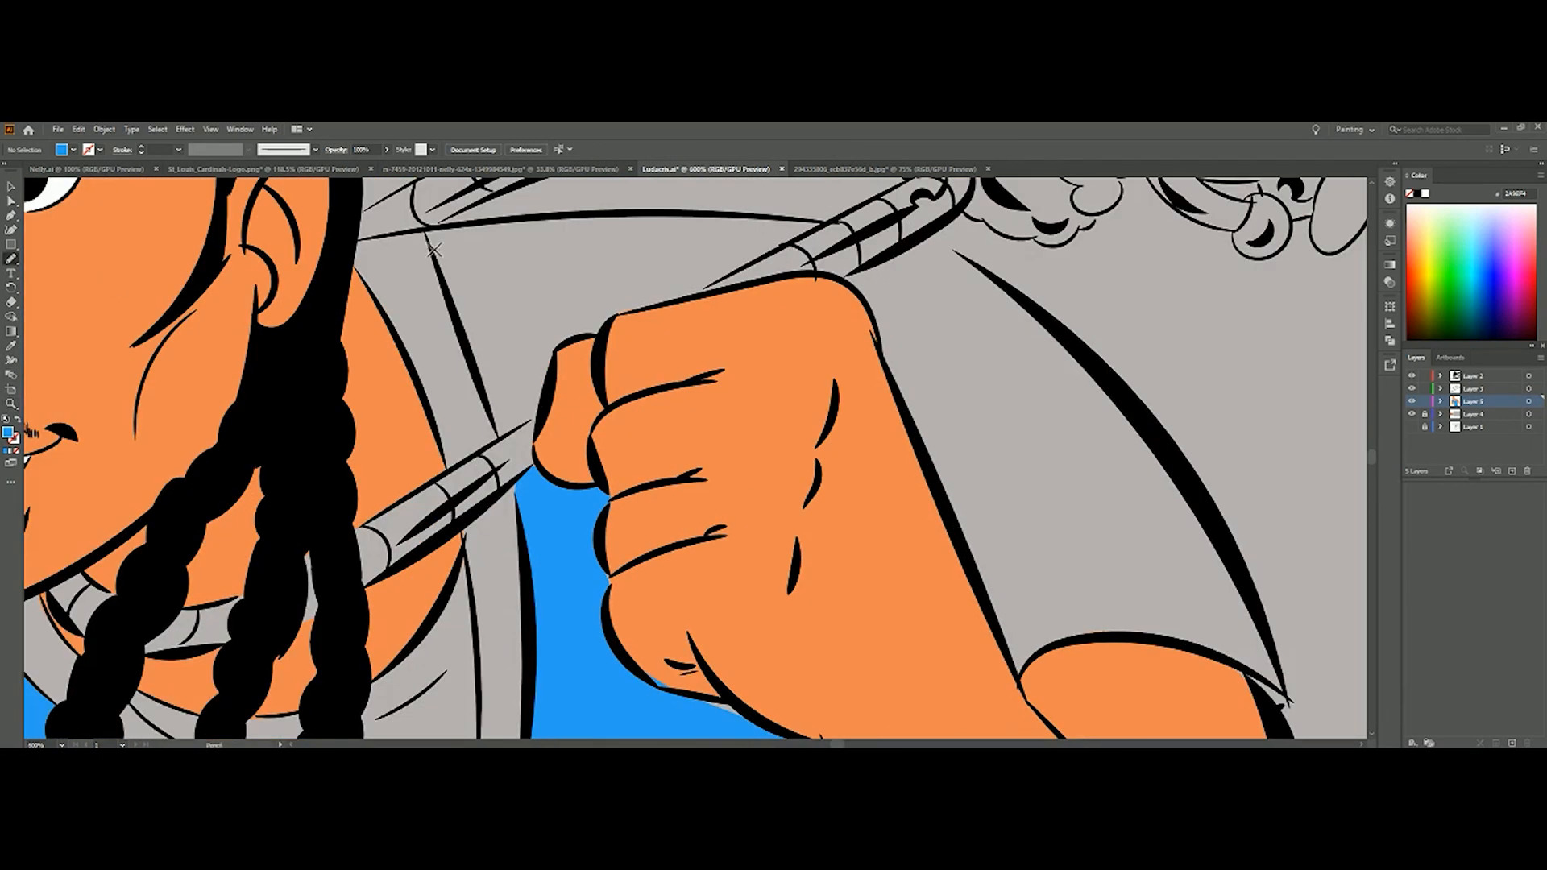
pyautogui.moveTo(431, 234)
pyautogui.mouseDown()
pyautogui.moveTo(819, 228)
pyautogui.moveTo(563, 361)
pyautogui.moveTo(548, 423)
pyautogui.mouseUp()
pyautogui.press('v')
pyautogui.press('.')
pyautogui.press(',')
pyautogui.click(1169, 229)
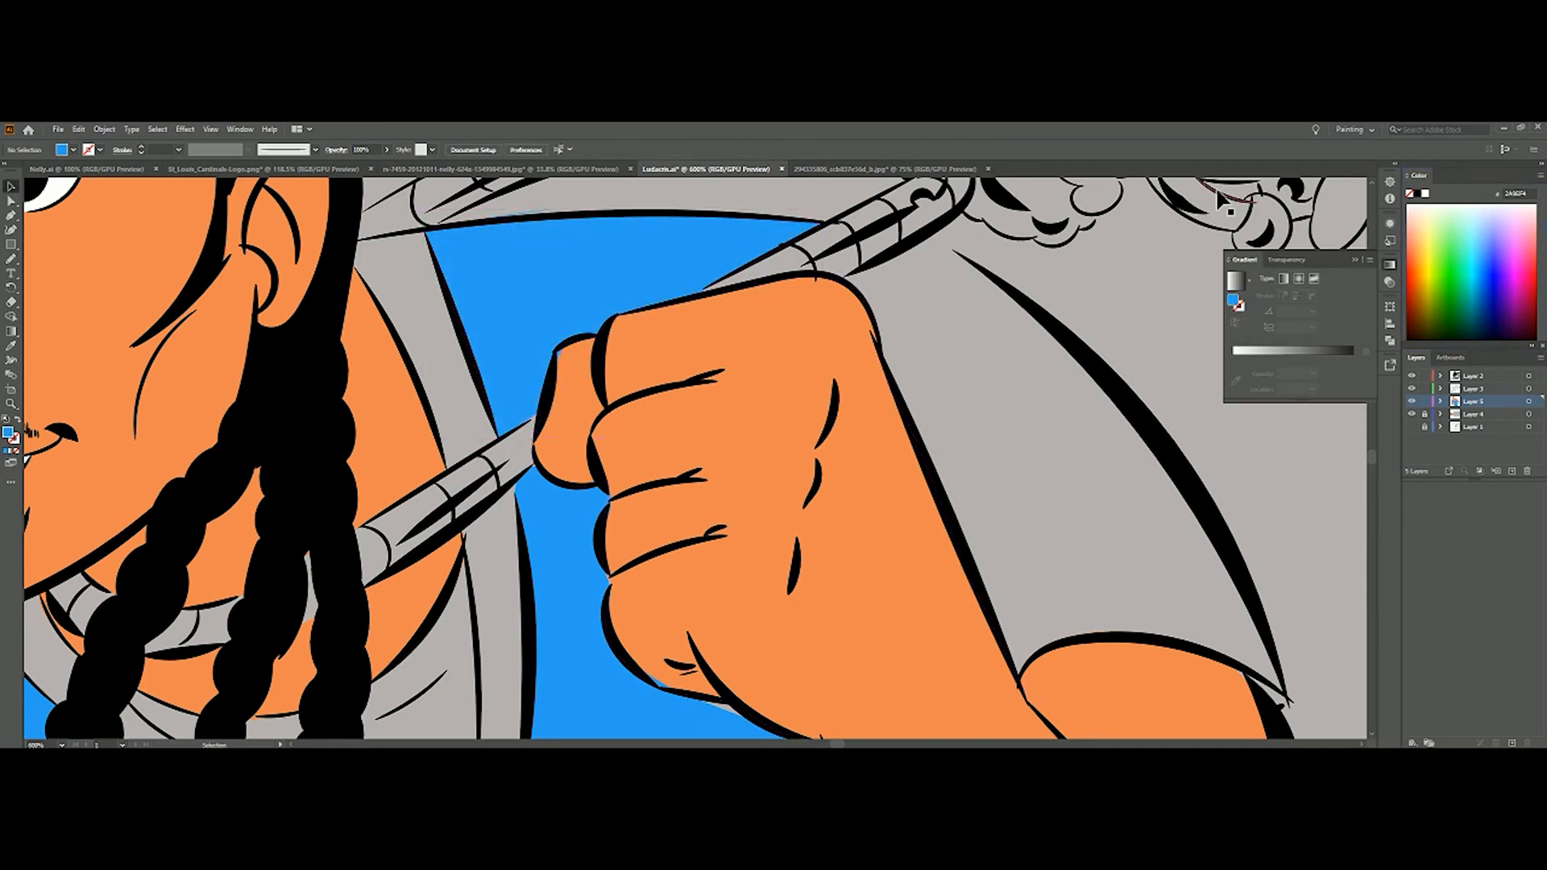
# Trace the sleeve of the raised arm with the Pencil and fill it with the blue sampled from the shirt
pyautogui.click(567, 358)
pyautogui.press('n')
pyautogui.moveTo(844, 275)
pyautogui.mouseDown()
pyautogui.moveTo(907, 249)
pyautogui.moveTo(963, 257)
pyautogui.moveTo(1077, 336)
pyautogui.moveTo(1199, 503)
pyautogui.moveTo(1291, 705)
pyautogui.moveTo(1120, 646)
pyautogui.mouseUp()
pyautogui.moveTo(874, 336); pyautogui.dragTo(1023, 689)
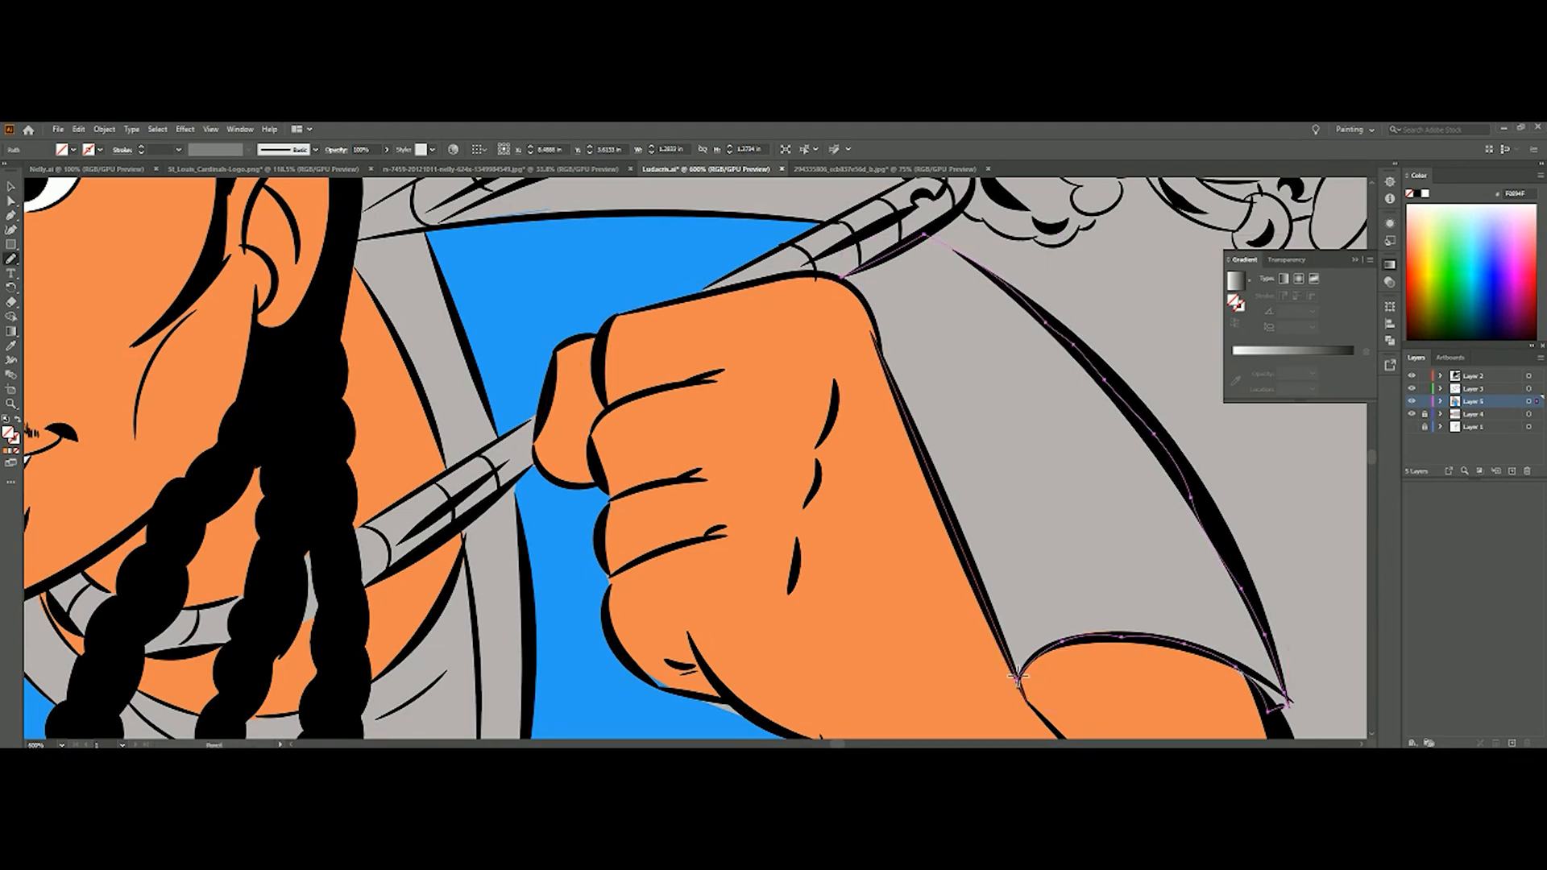
pyautogui.click(11, 346)
pyautogui.click(523, 314)
# Draw the inside of the sleeve opening behind the raised upper arm in blue and sample the skin tone for the arm
pyautogui.scroll(-2, 1164, 697)
pyautogui.click(11, 258)
pyautogui.moveTo(1248, 559); pyautogui.dragTo(1210, 556)
pyautogui.click(12, 345)
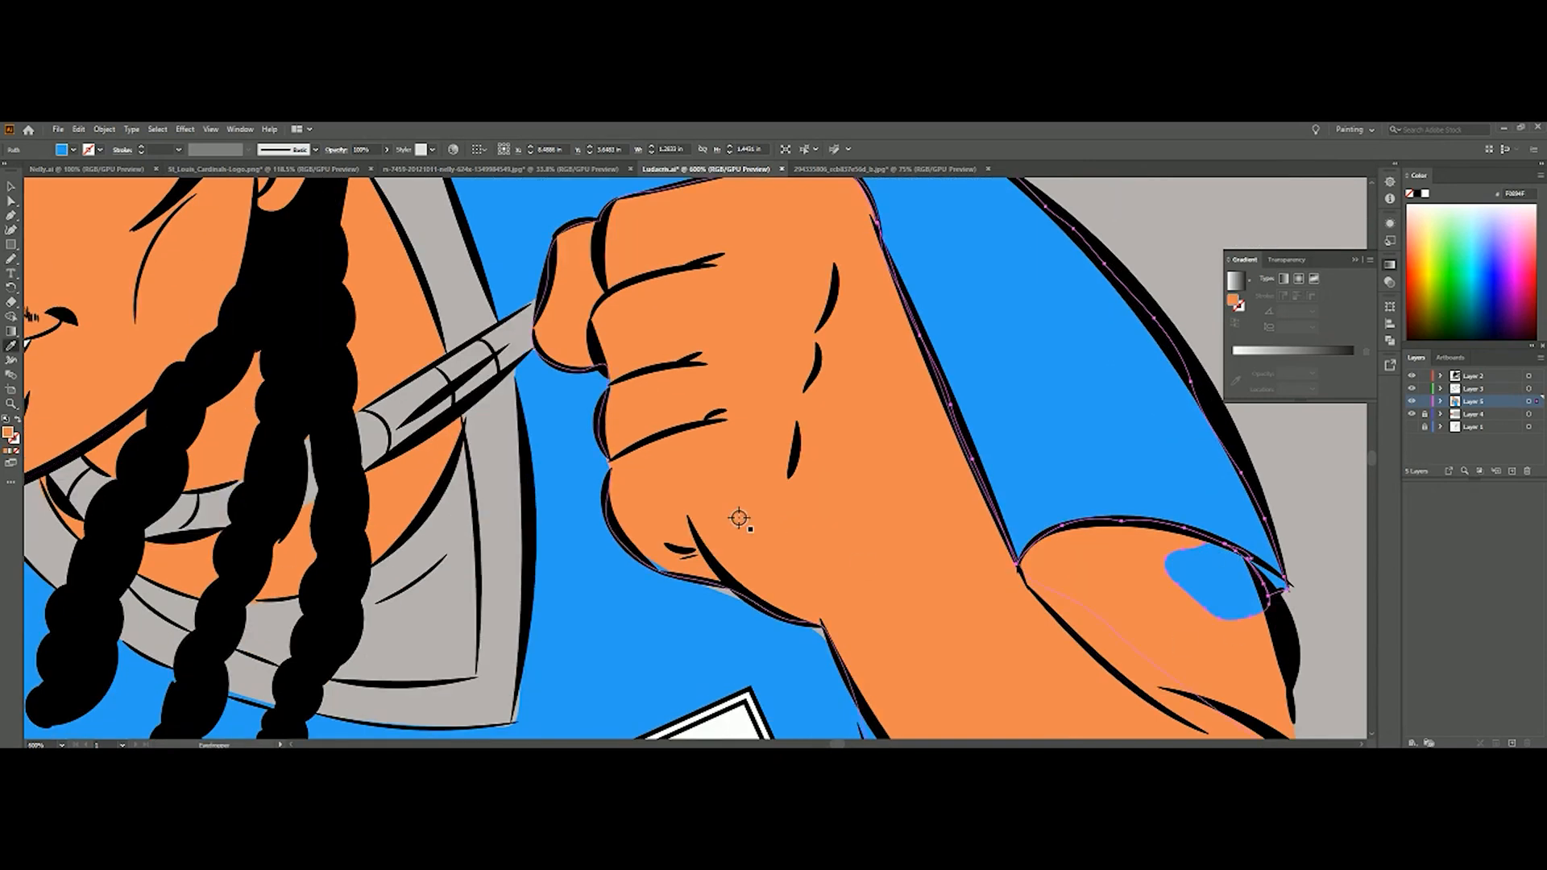
# Patch the gap between the raised upper arm and the sleeve hem with the sampled skin tone
pyautogui.hotkey('ctrl', '0')
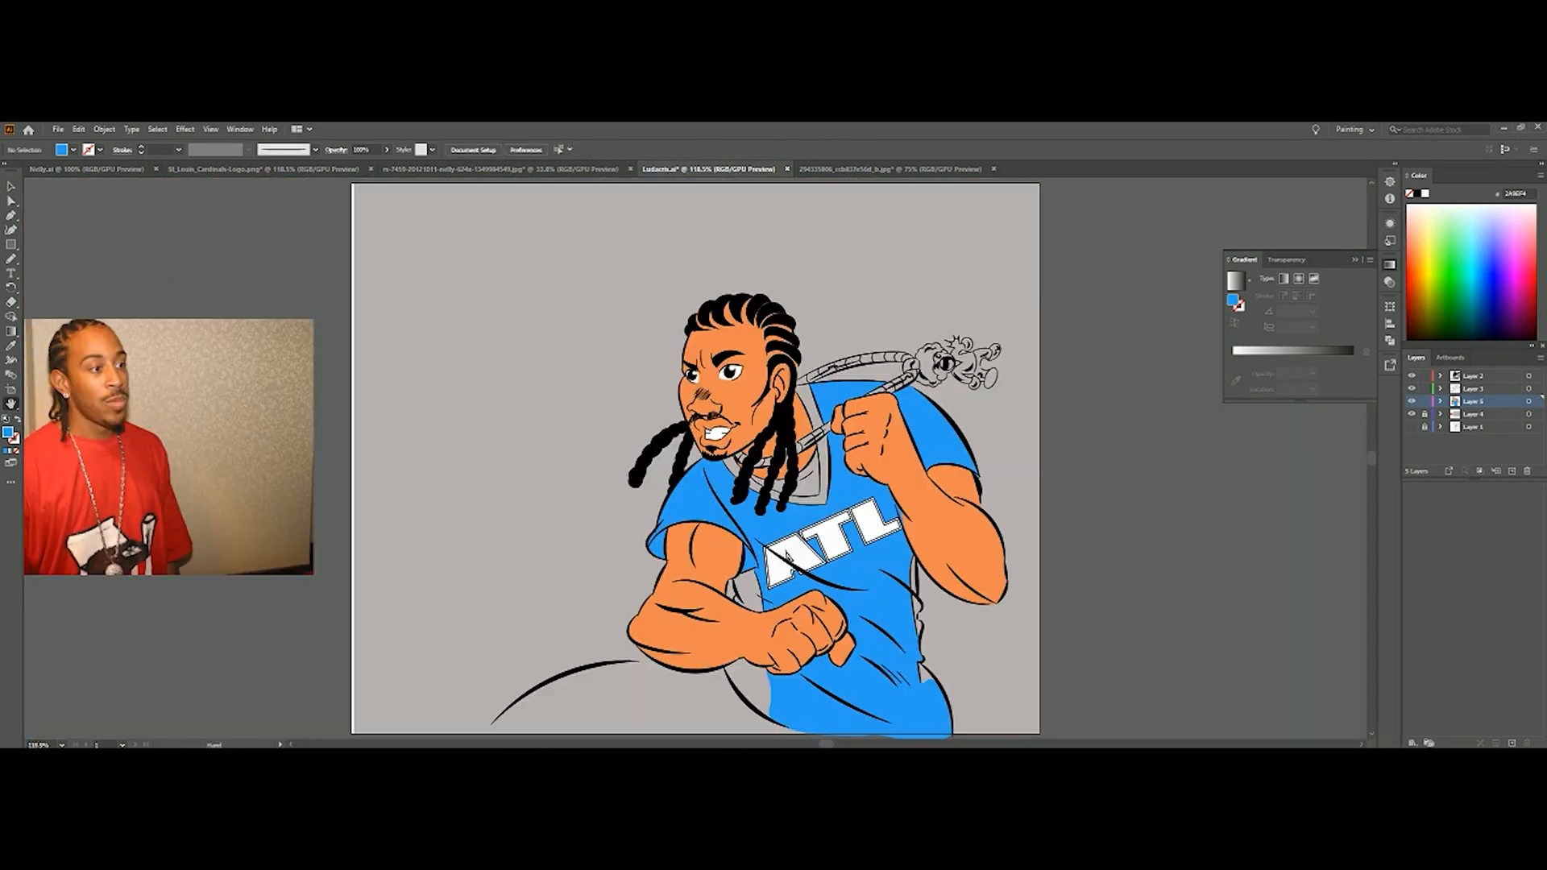
pyautogui.click(12, 404)
pyautogui.moveTo(712, 544); pyautogui.dragTo(712, 545)
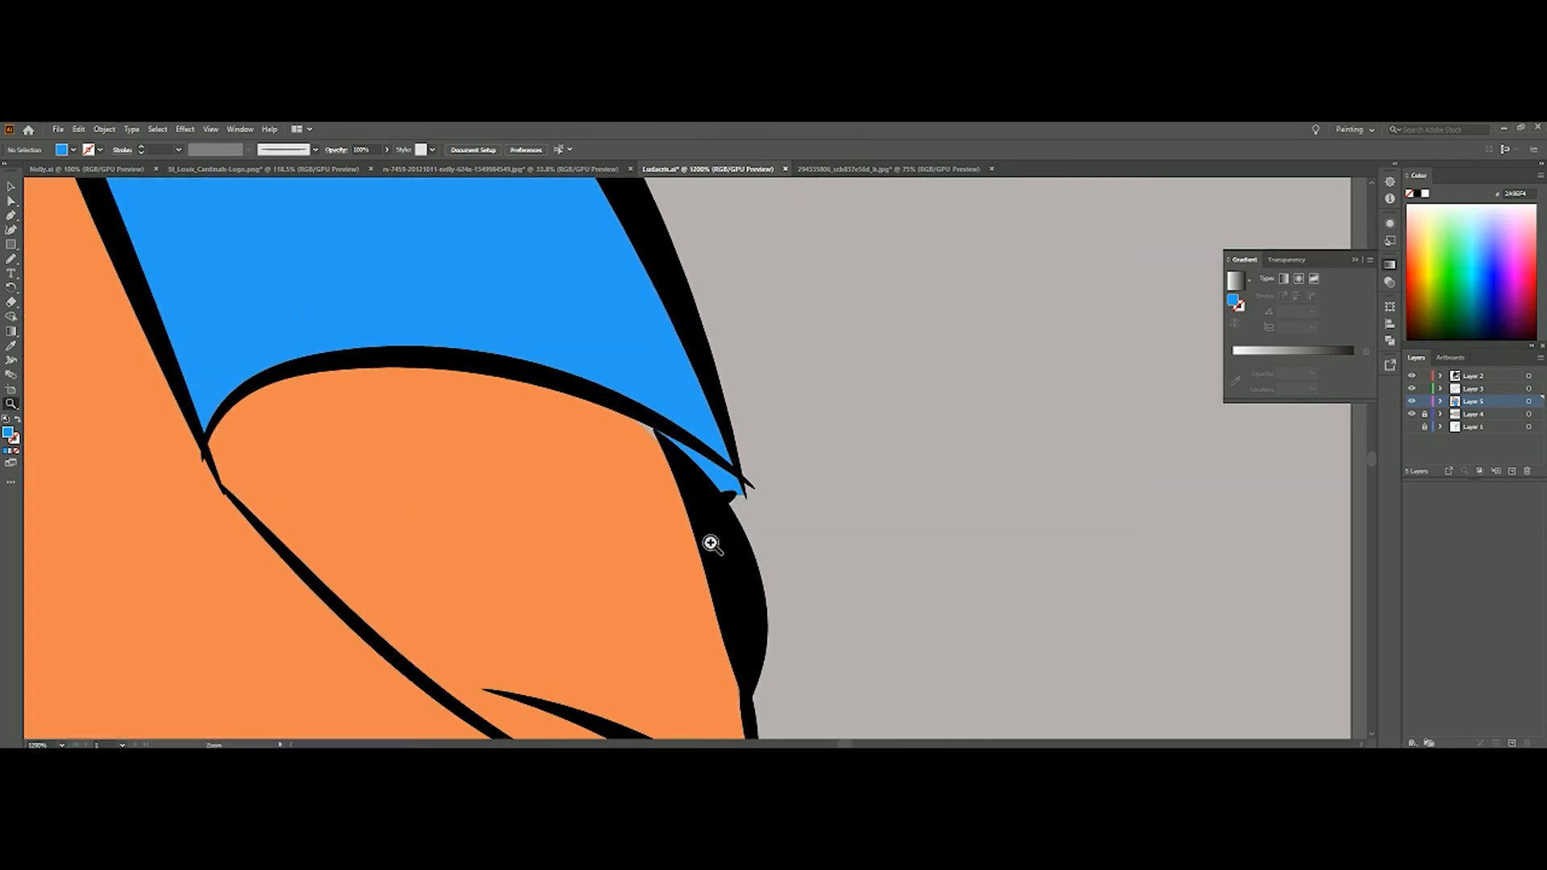
pyautogui.moveTo(582, 403); pyautogui.dragTo(575, 408)
pyautogui.click(12, 345)
pyautogui.click(85, 379)
# Trace a patch over the gaps beneath the raised fist and wrist and fill it with the sampled shirt blue
pyautogui.scroll(3, 1336, 259)
pyautogui.hscroll(-6, 774, 483)
pyautogui.click(12, 404)
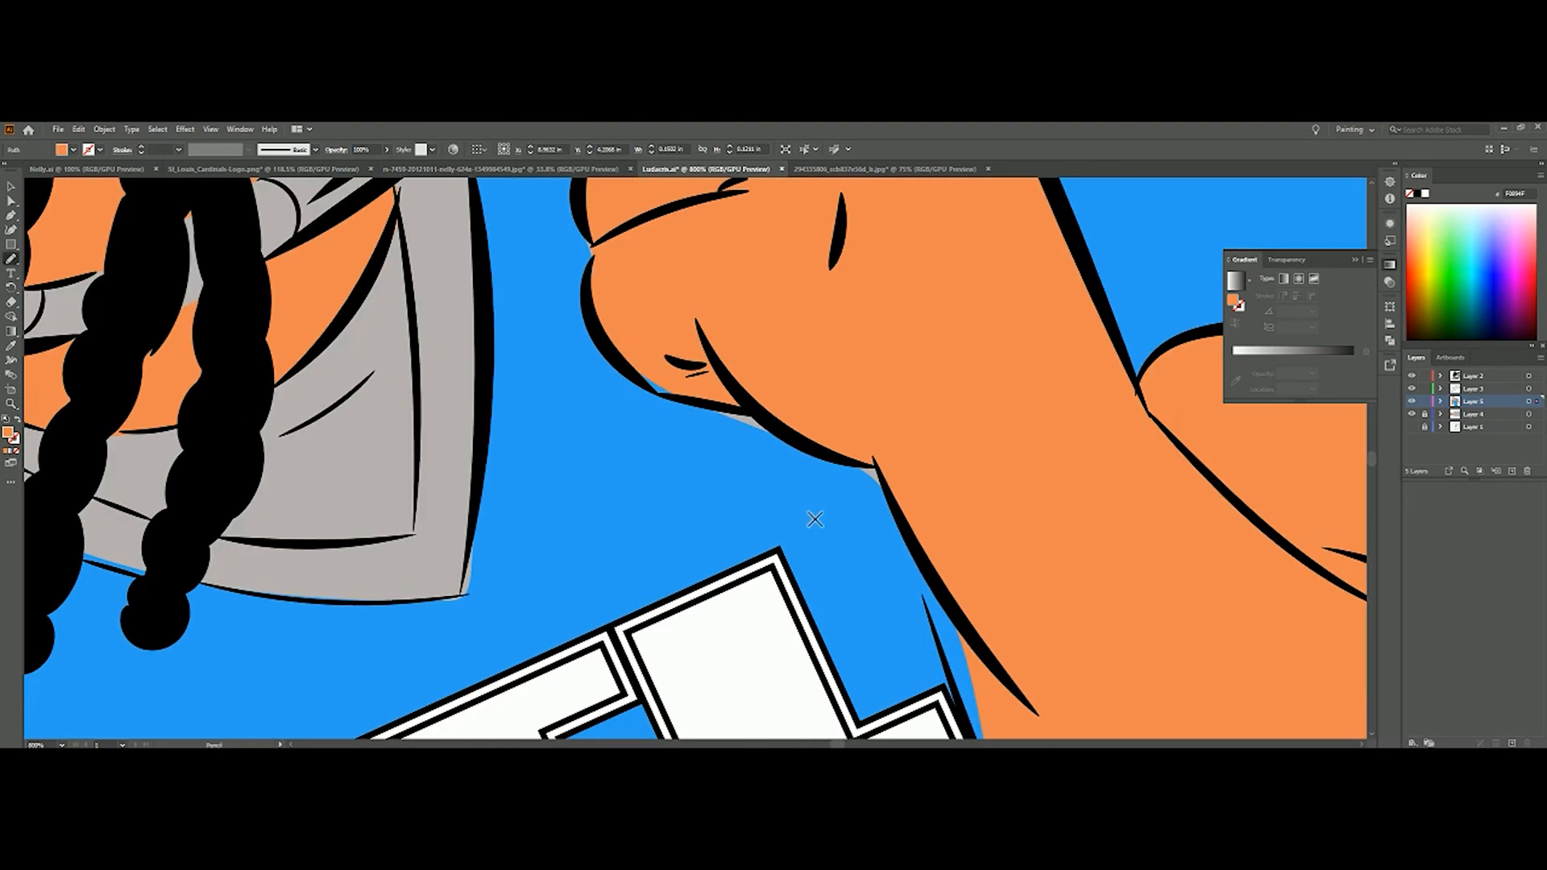
pyautogui.moveTo(649, 392); pyautogui.dragTo(611, 341)
pyautogui.click(7, 451)
pyautogui.click(11, 260)
pyautogui.moveTo(637, 434); pyautogui.dragTo(689, 419)
pyautogui.moveTo(808, 487); pyautogui.dragTo(889, 524)
pyautogui.moveTo(889, 524); pyautogui.dragTo(889, 490)
pyautogui.moveTo(722, 409); pyautogui.dragTo(793, 488)
pyautogui.click(10, 345)
pyautogui.click(234, 636)
# Trace the inner collar panel behind the dreadlocks and fill it with white sampled from the ATL lettering
pyautogui.click(11, 403)
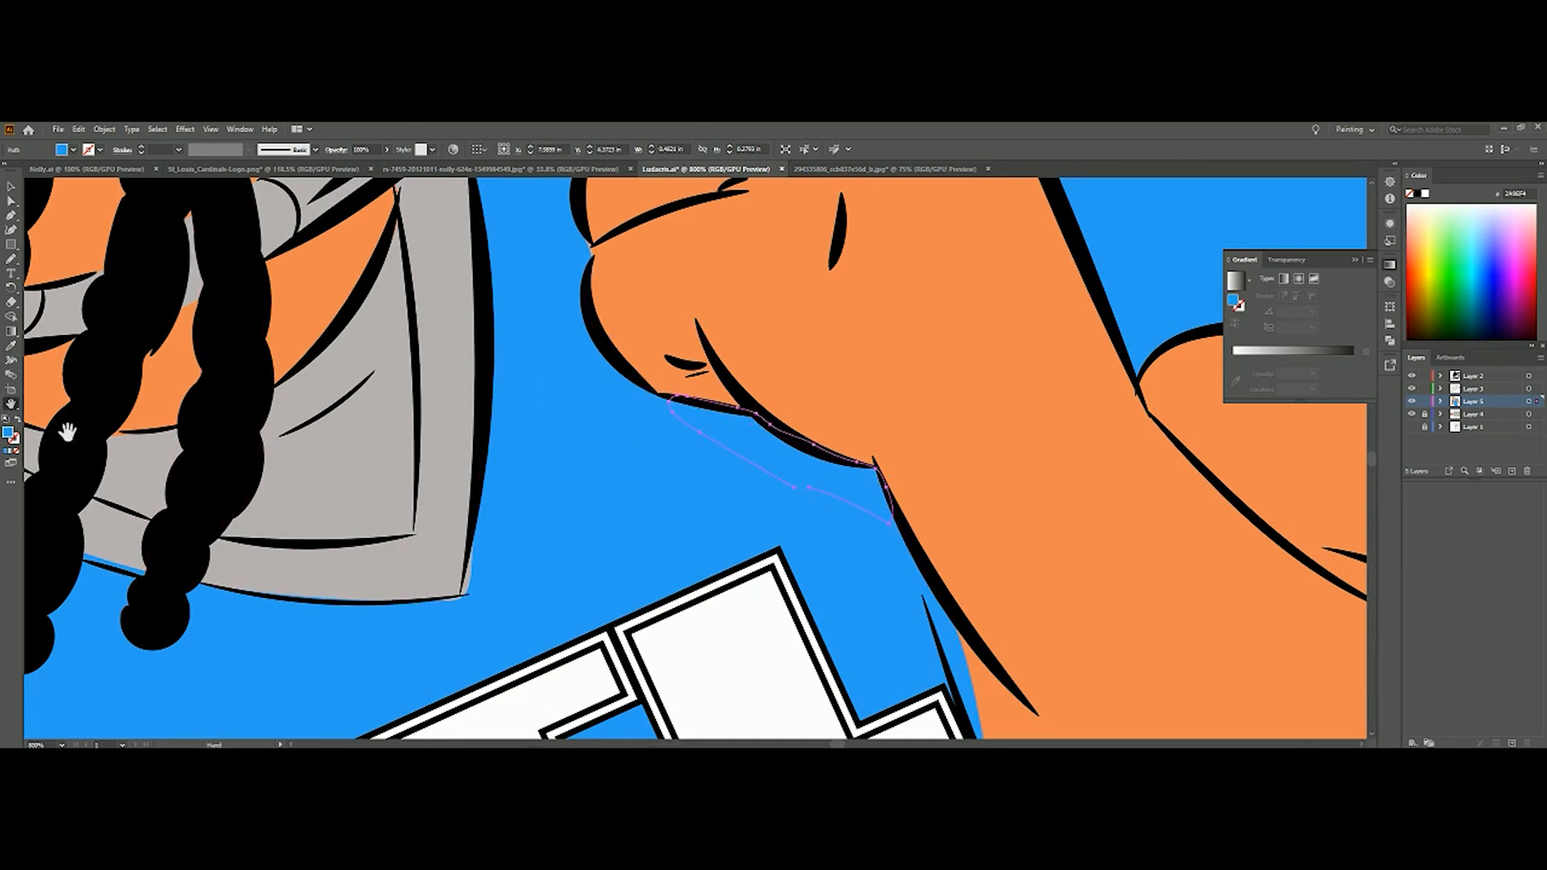
pyautogui.click(56, 418)
pyautogui.moveTo(161, 475); pyautogui.dragTo(458, 423)
pyautogui.click(11, 260)
pyautogui.moveTo(239, 336)
pyautogui.mouseDown()
pyautogui.moveTo(338, 382)
pyautogui.moveTo(453, 385)
pyautogui.mouseUp()
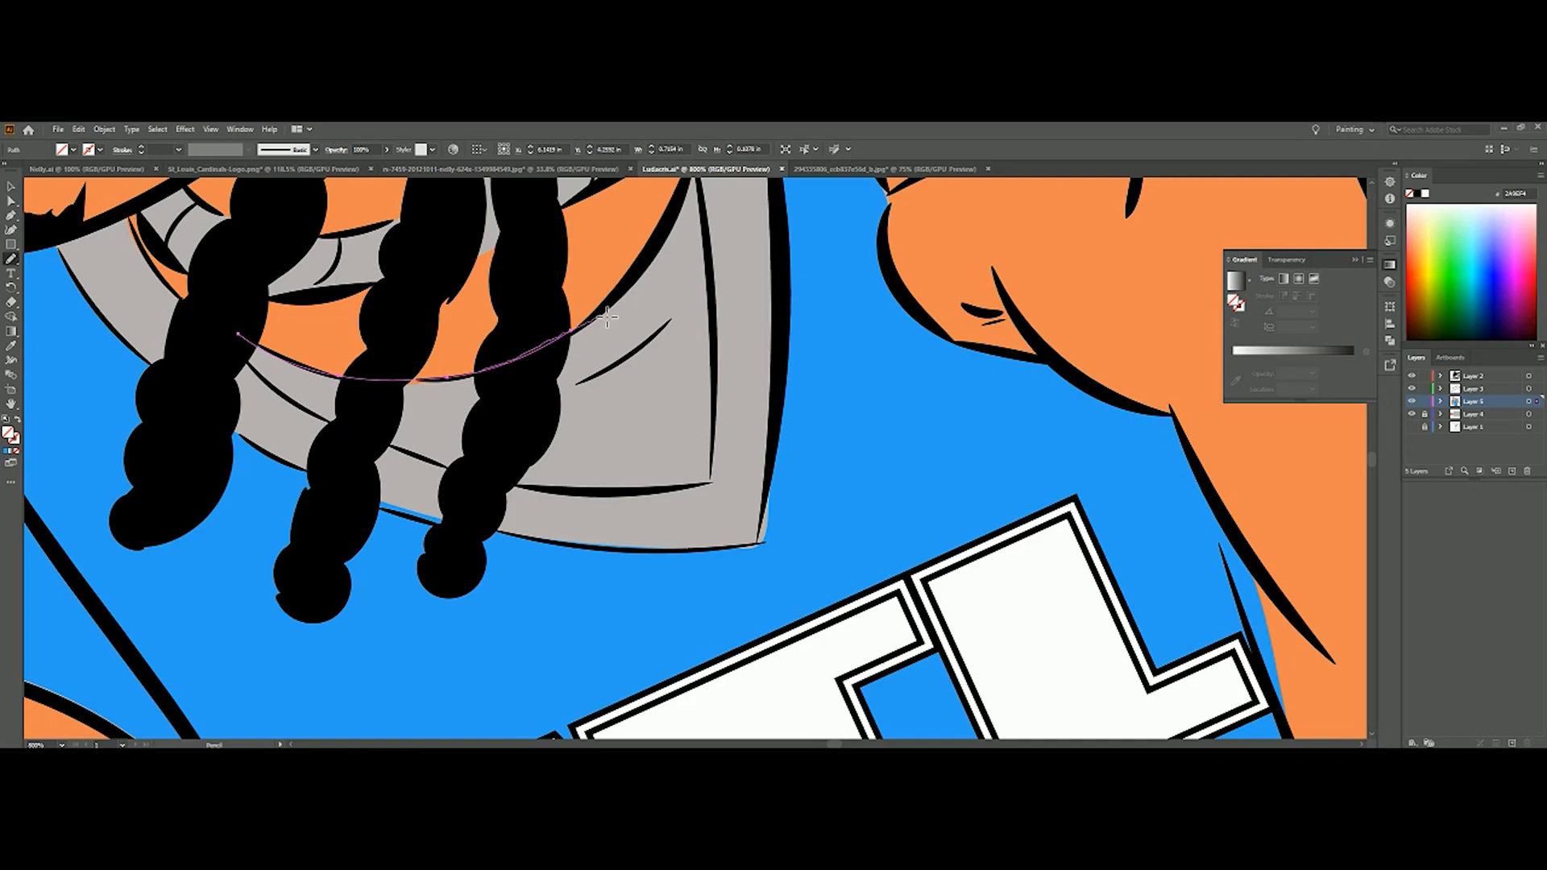
pyautogui.moveTo(607, 316); pyautogui.dragTo(686, 178)
pyautogui.scroll(4, 688, 179)
pyautogui.moveTo(686, 295); pyautogui.dragTo(705, 316)
pyautogui.moveTo(634, 614); pyautogui.dragTo(497, 593)
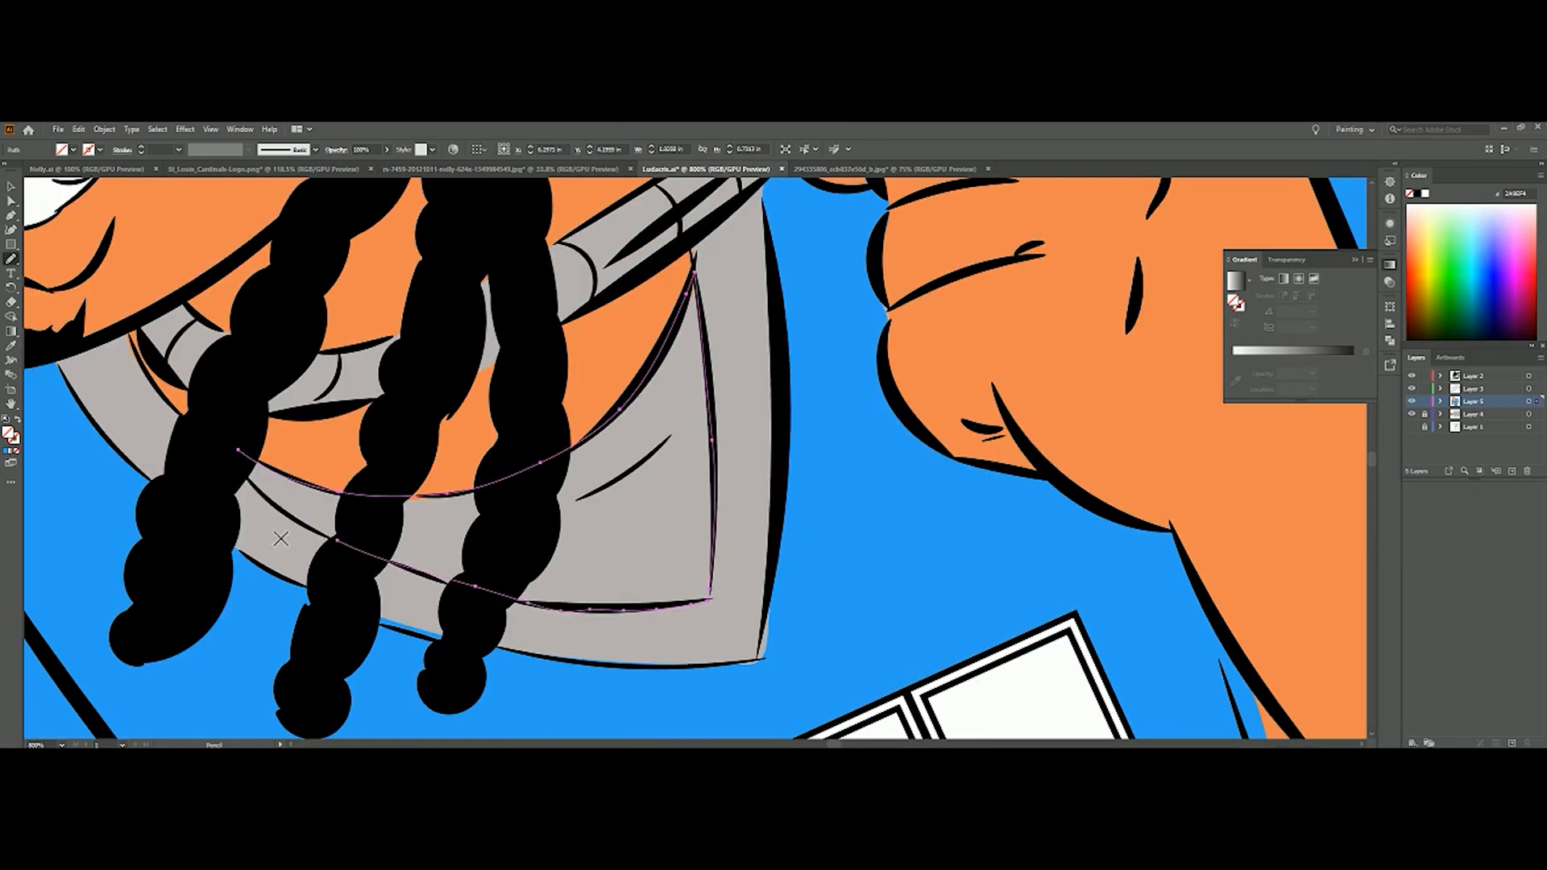
pyautogui.moveTo(236, 463); pyautogui.dragTo(278, 472)
pyautogui.press('i')
pyautogui.click(998, 685)
# Trace the outer collar band around the neckline as a closed shape with the Pencil
pyautogui.press('n')
pyautogui.moveTo(56, 361)
pyautogui.mouseDown()
pyautogui.moveTo(185, 513)
pyautogui.moveTo(398, 635)
pyautogui.moveTo(589, 673)
pyautogui.moveTo(459, 650)
pyautogui.moveTo(609, 674)
pyautogui.moveTo(757, 659)
pyautogui.mouseUp()
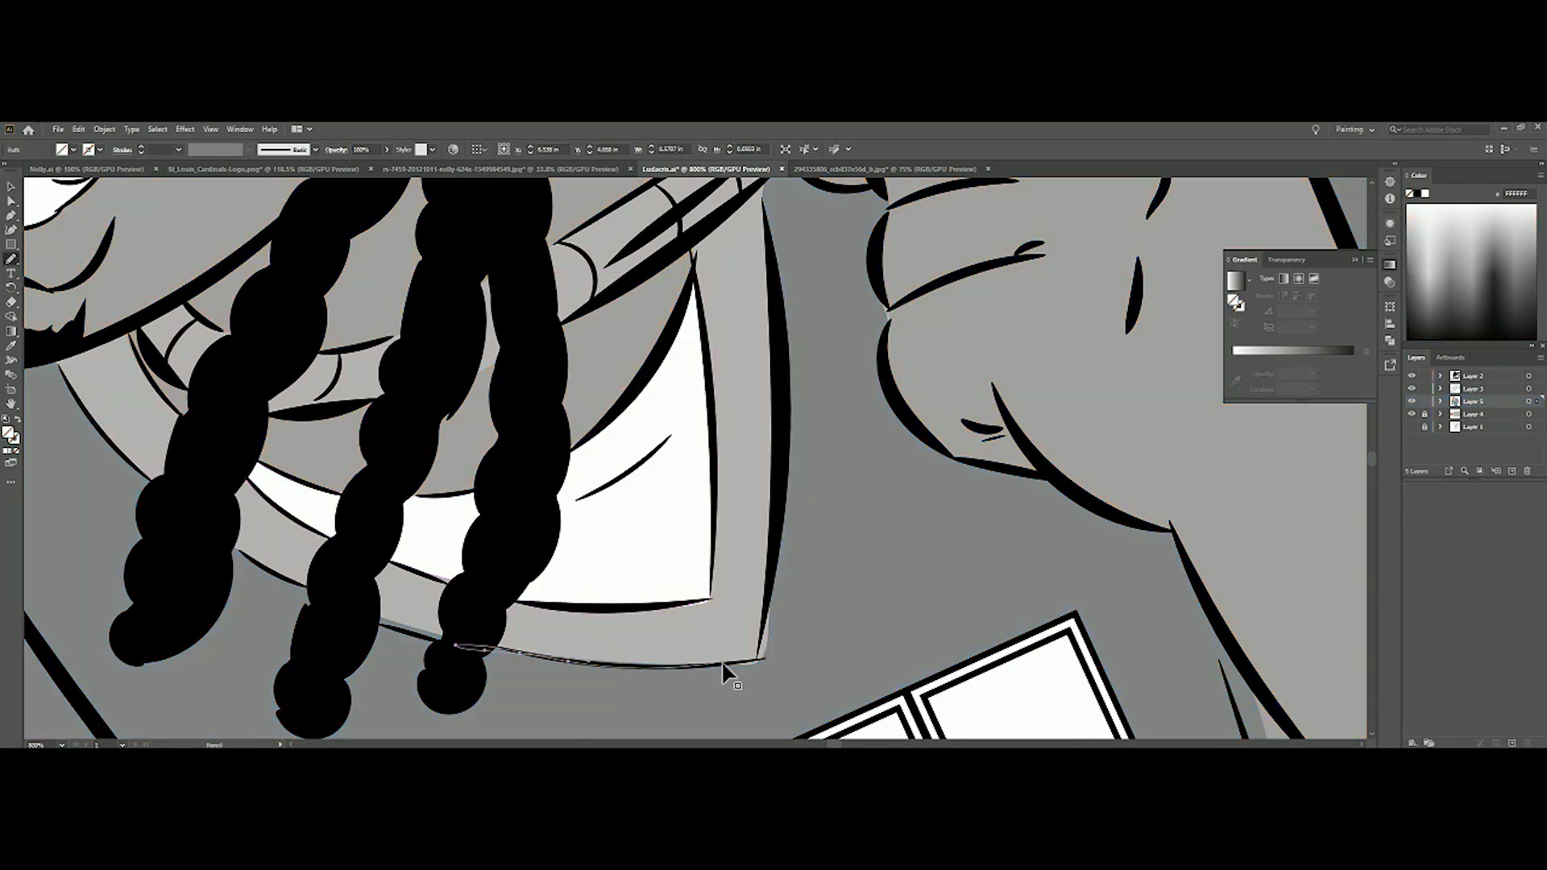
pyautogui.moveTo(546, 661); pyautogui.dragTo(733, 665)
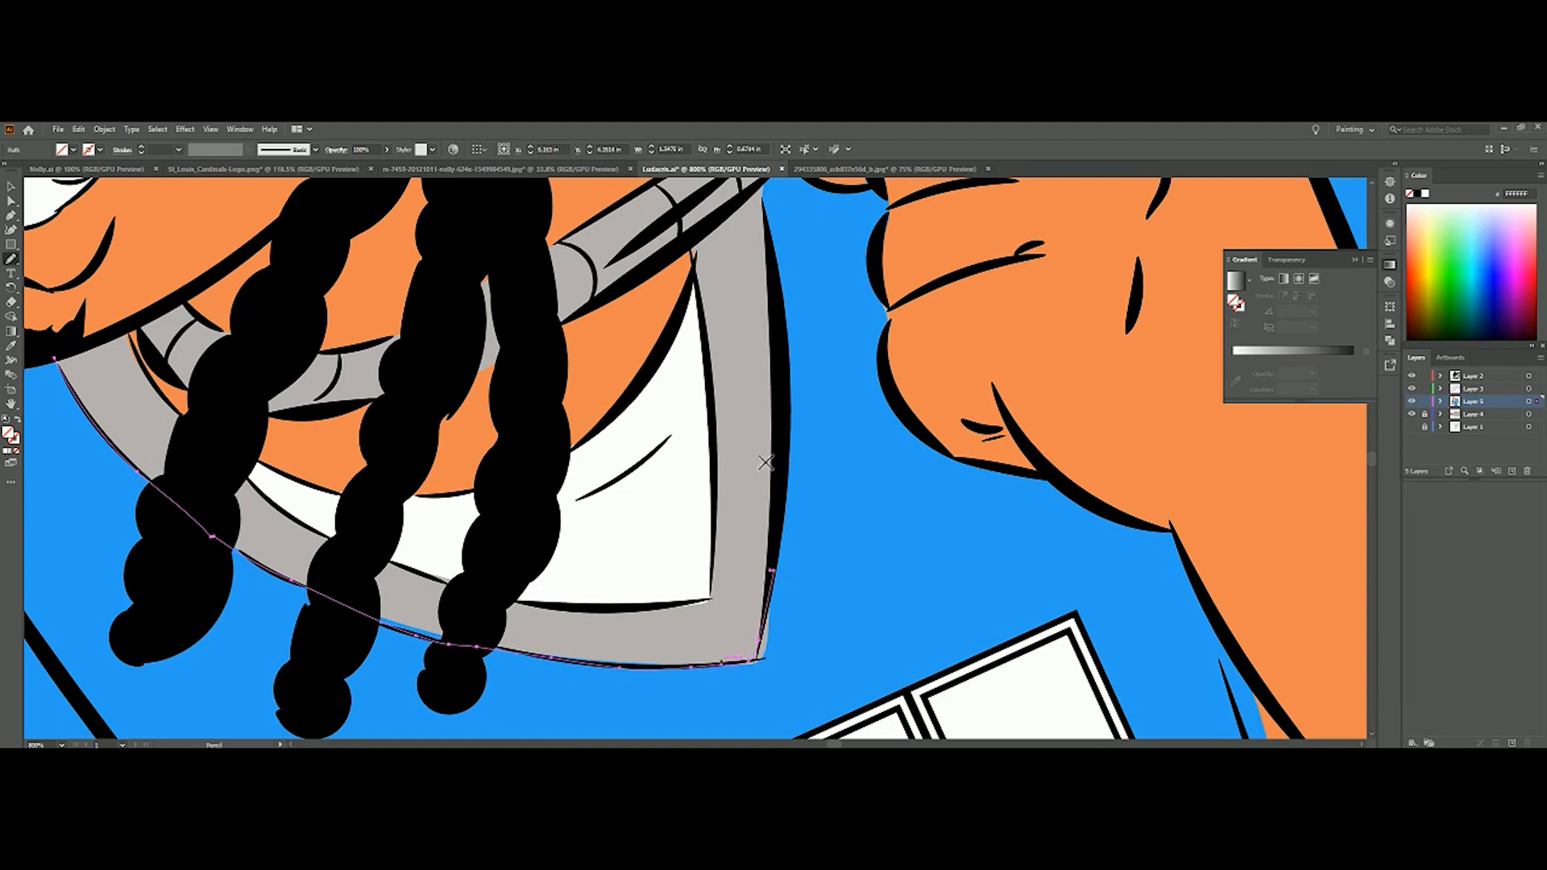
pyautogui.moveTo(800, 421)
pyautogui.mouseDown()
pyautogui.moveTo(763, 218)
pyautogui.moveTo(698, 248)
pyautogui.moveTo(712, 474)
pyautogui.mouseUp()
pyautogui.moveTo(655, 614); pyautogui.dragTo(617, 616)
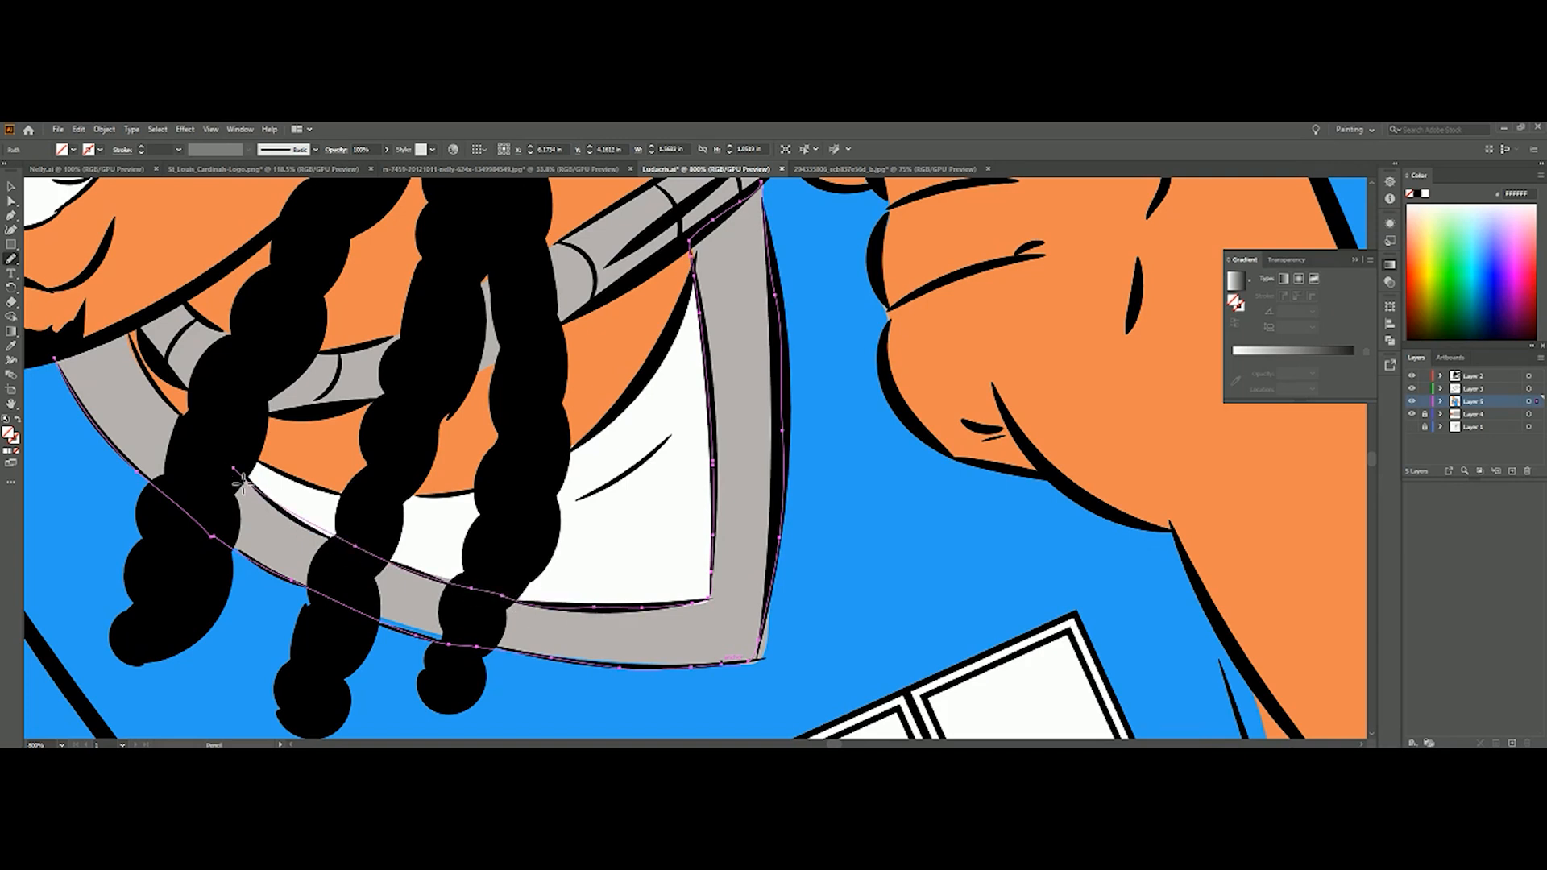
pyautogui.moveTo(149, 376)
pyautogui.mouseDown()
pyautogui.moveTo(132, 333)
pyautogui.moveTo(67, 352)
pyautogui.mouseUp()
# Fill the outer collar band with a bright red chosen in the Color Picker
pyautogui.click(7, 451)
pyautogui.doubleClick(8, 434)
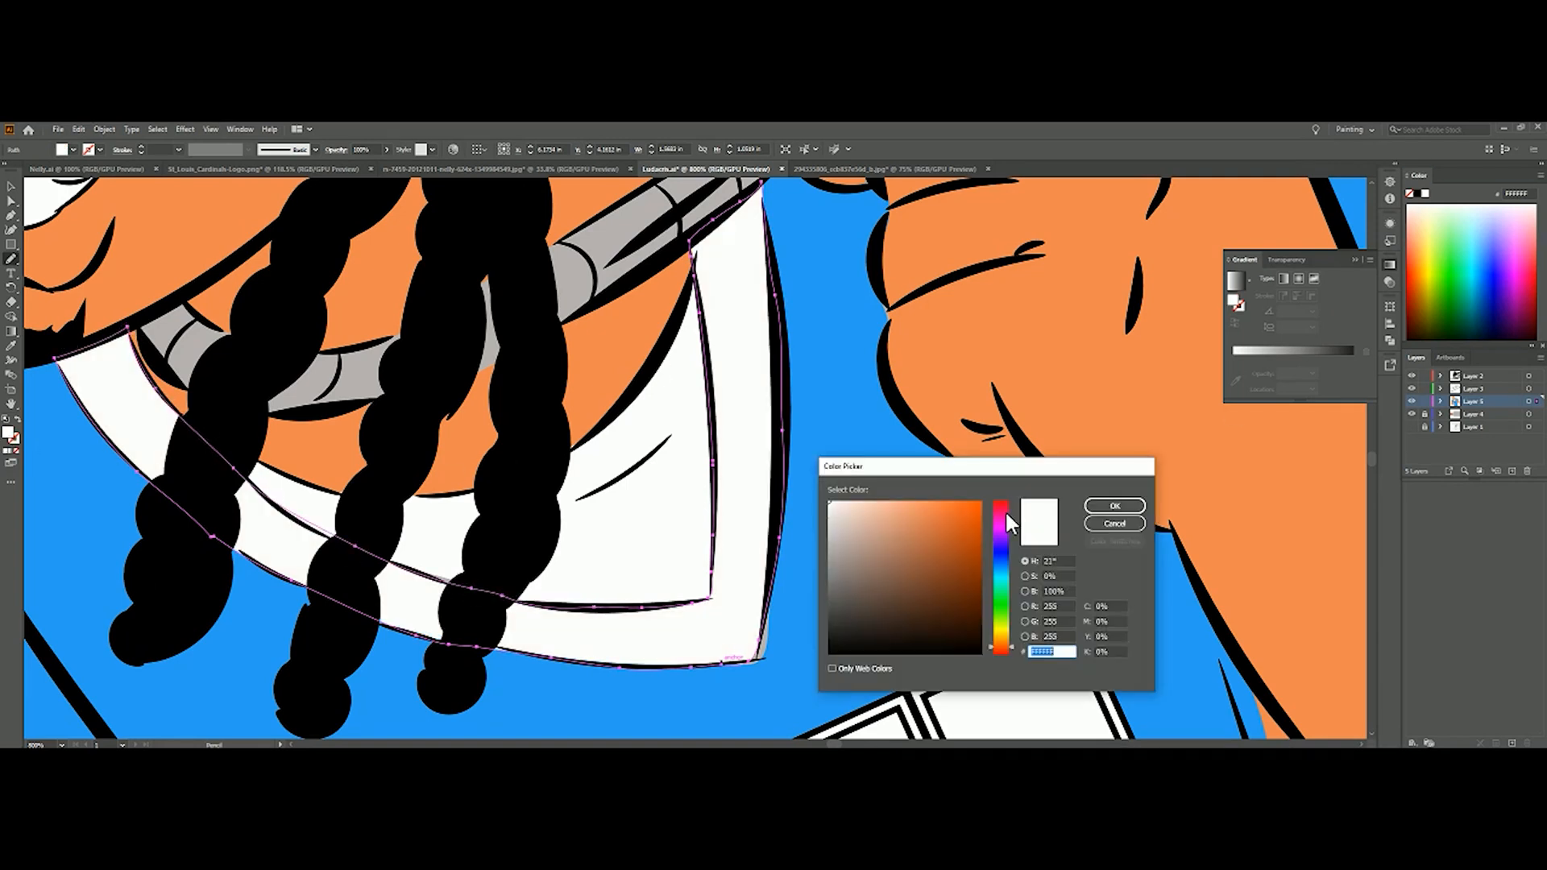
pyautogui.click(1000, 506)
pyautogui.click(980, 510)
pyautogui.click(945, 507)
pyautogui.click(1114, 505)
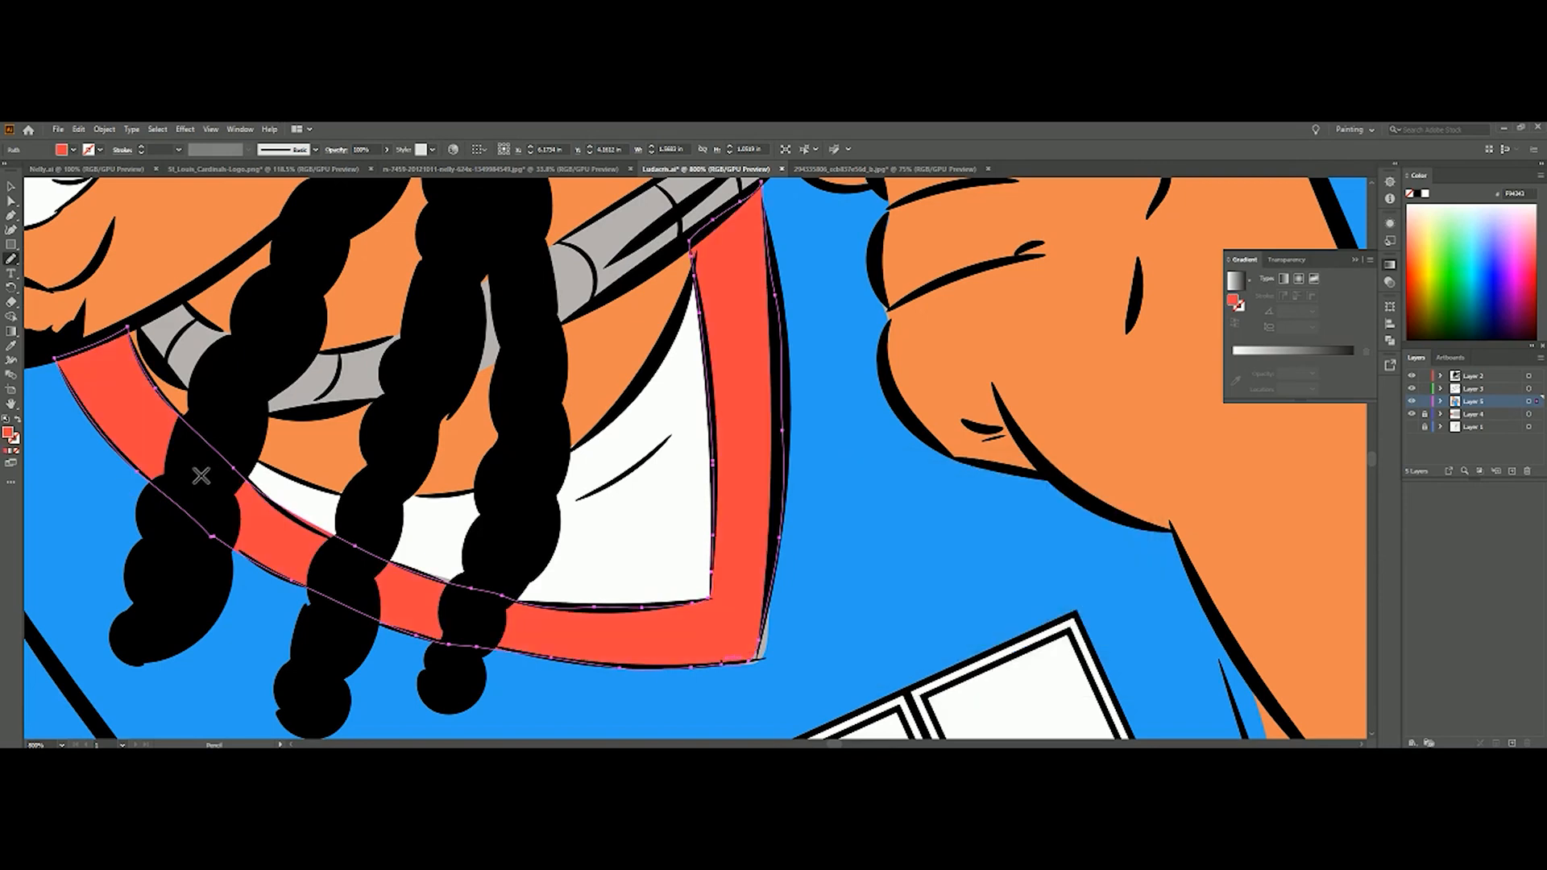
# Refine the red collar band's outline with the Pencil along its lower inner edge and outer side
pyautogui.moveTo(353, 551); pyautogui.dragTo(473, 596)
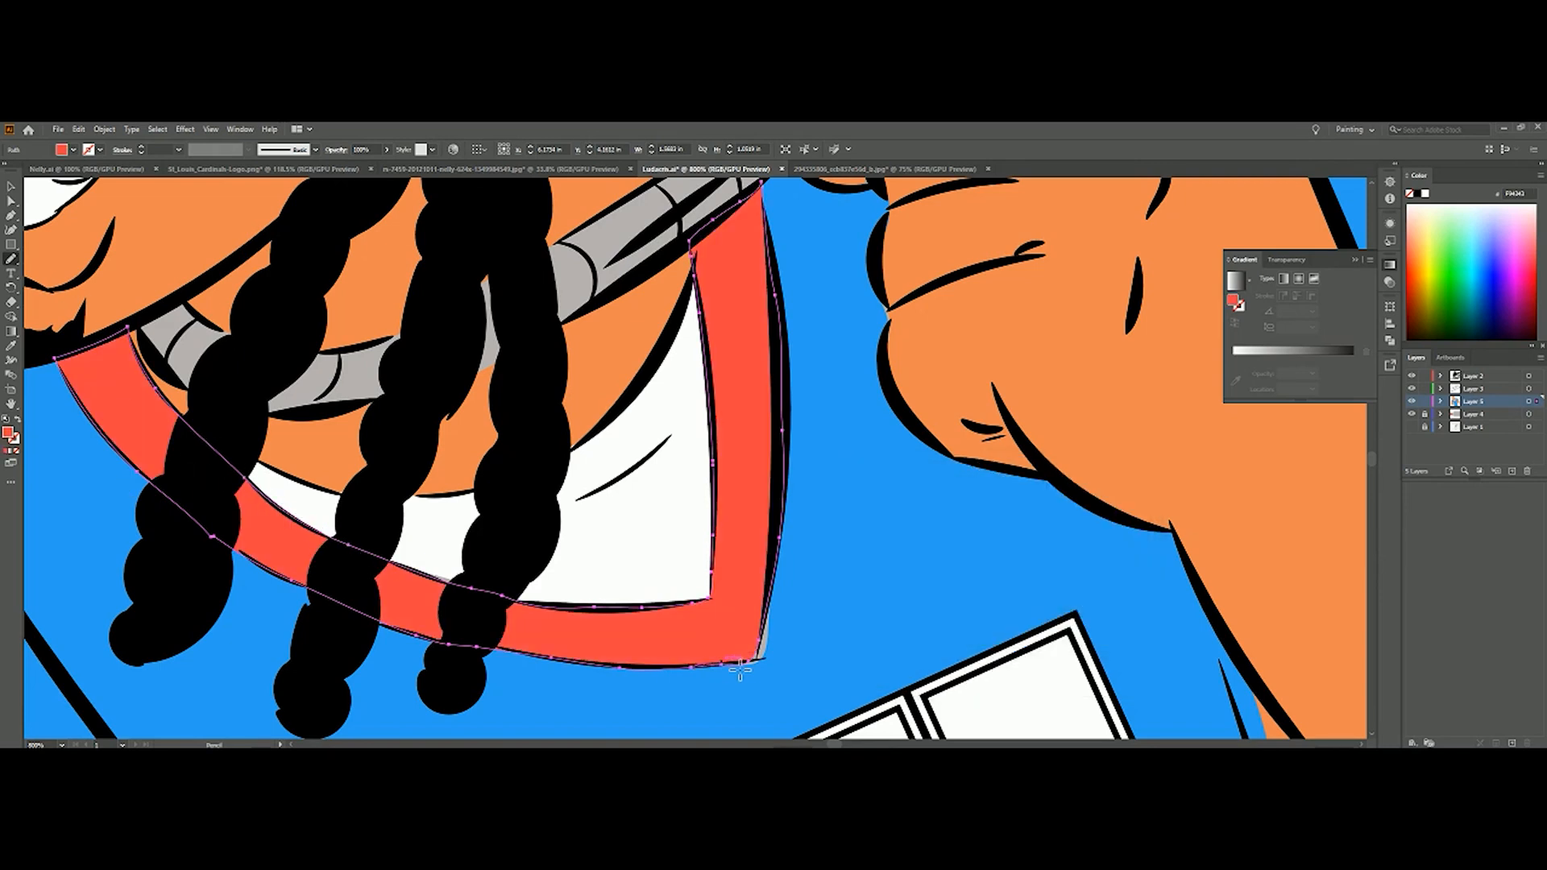
pyautogui.moveTo(785, 541); pyautogui.dragTo(784, 534)
pyautogui.click(10, 186)
pyautogui.click(76, 391)
pyautogui.click(89, 361)
pyautogui.click(11, 258)
pyautogui.scroll(-1, 48, 714)
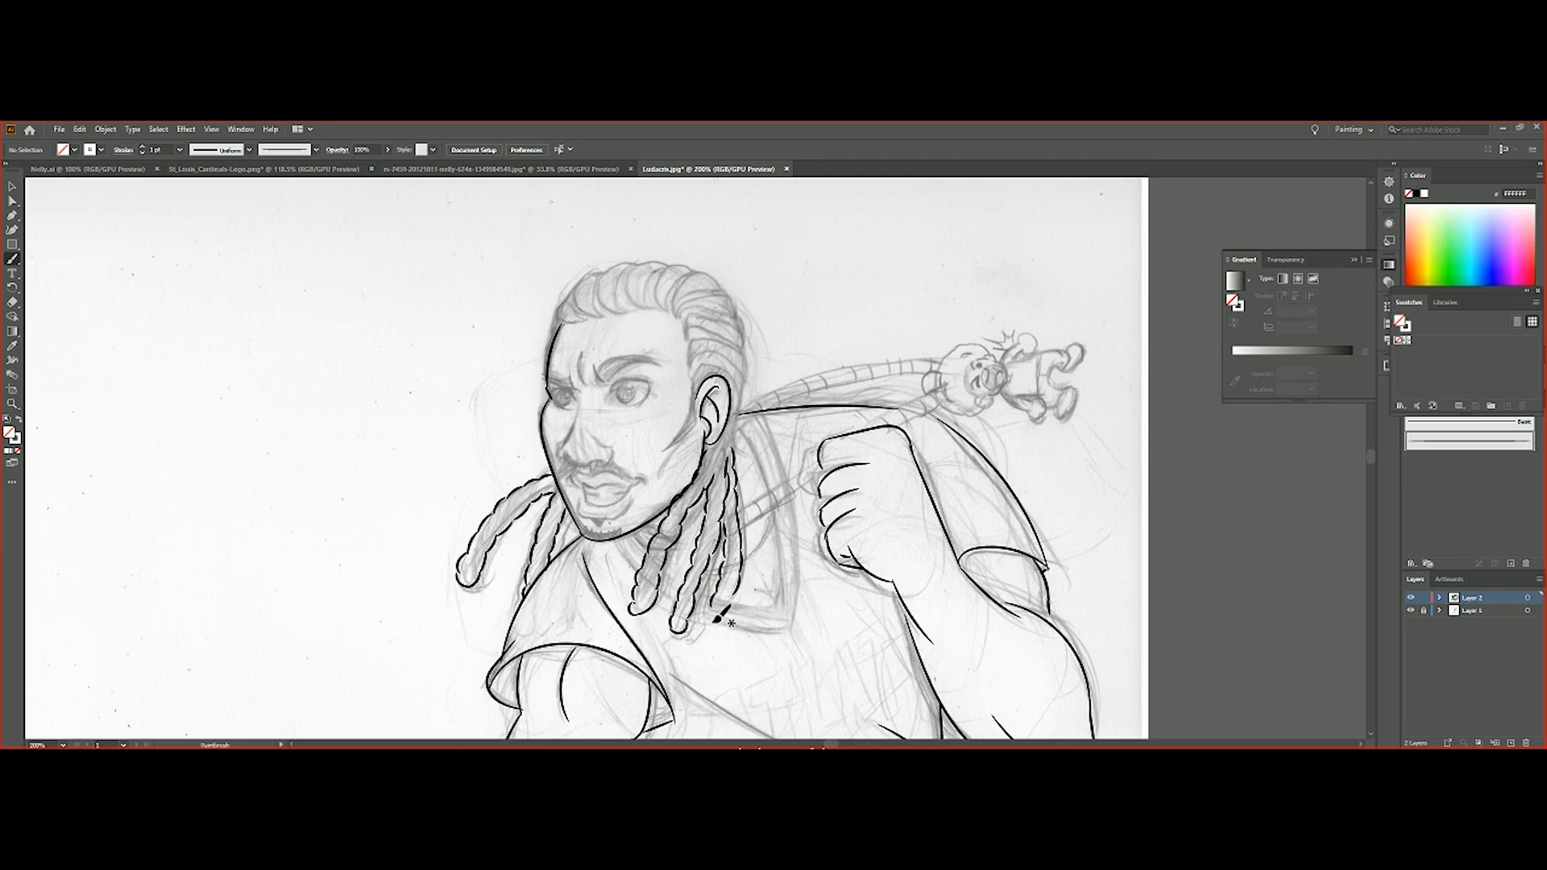
# Ink the hairline around the ear and the cornrow braids across the head with the Paintbrush, undoing and redrawing faulty strokes
pyautogui.moveTo(743, 412); pyautogui.dragTo(716, 425)
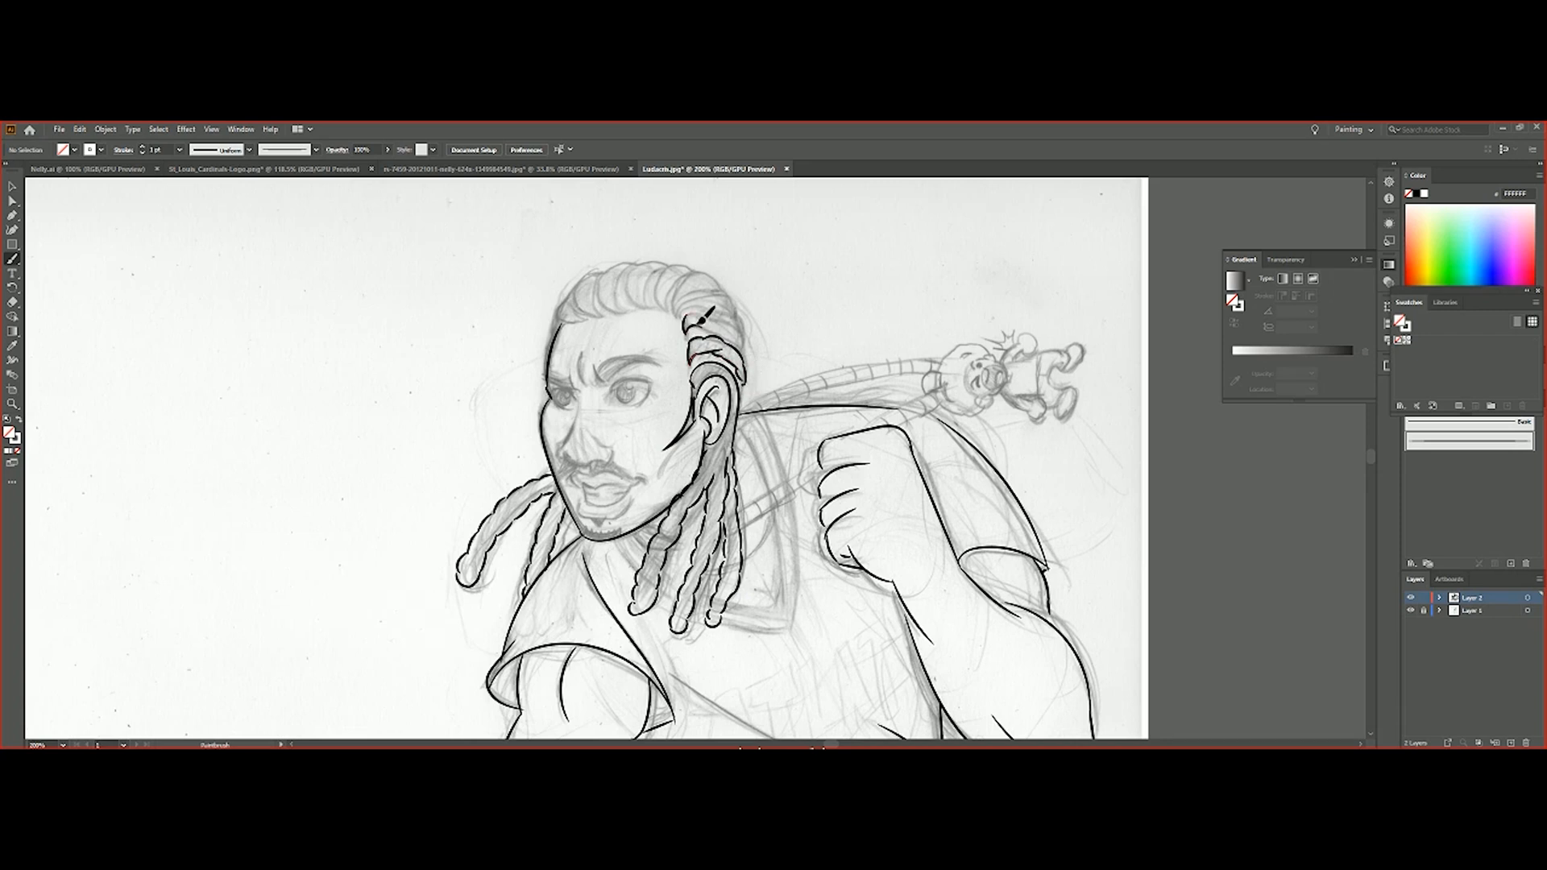
pyautogui.hotkey('ctrl', 'z')
pyautogui.hotkey('ctrl', 'z')
pyautogui.hotkey('ctrl', 'z')
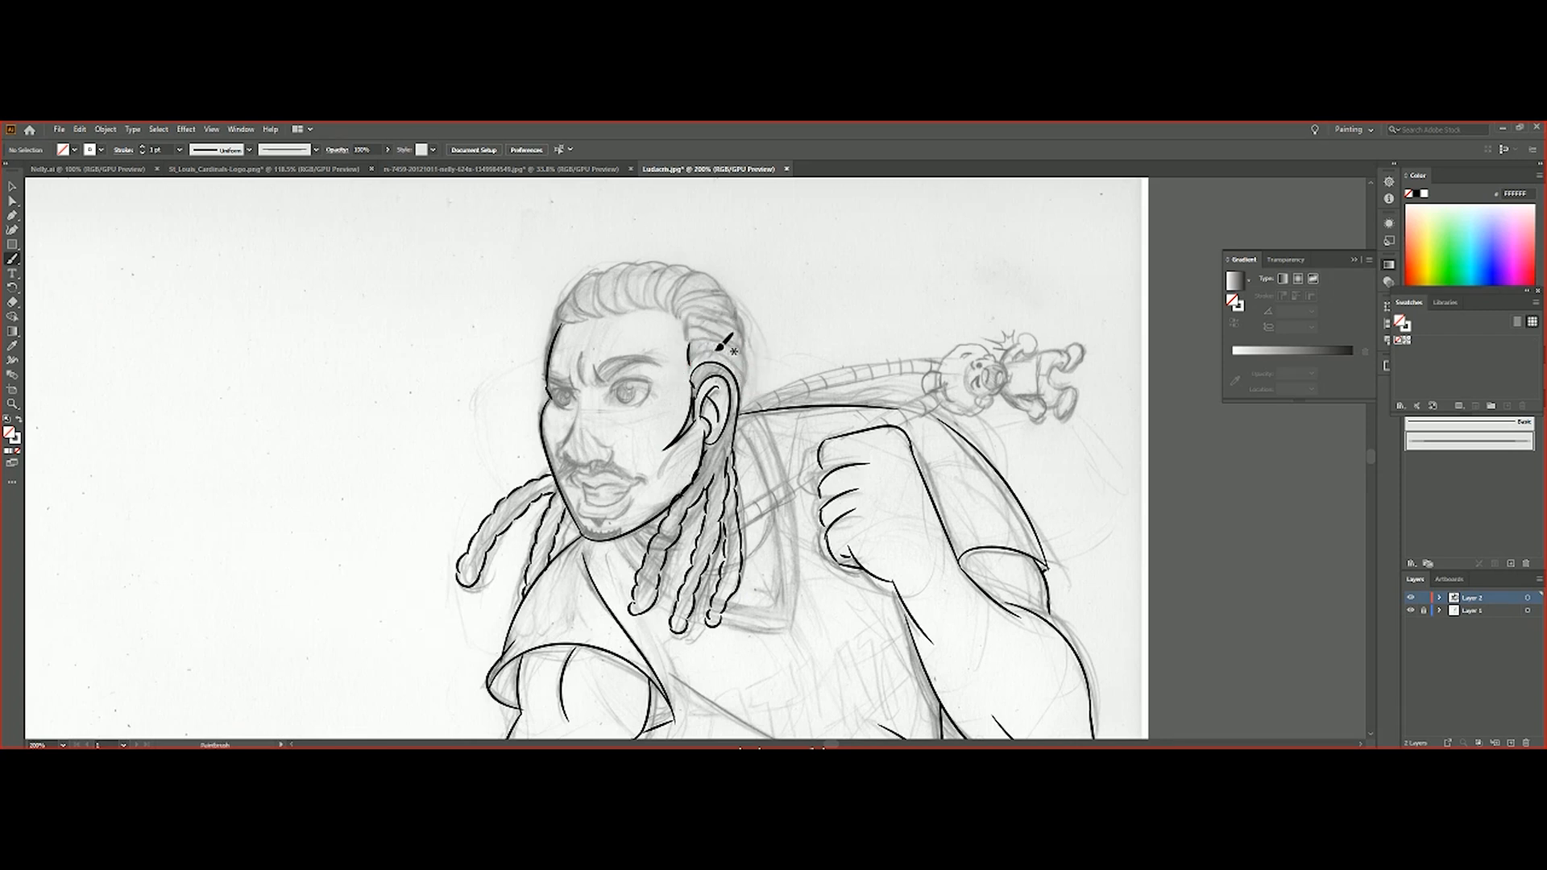
pyautogui.moveTo(733, 365); pyautogui.dragTo(730, 363)
pyautogui.hotkey('ctrl', 'z')
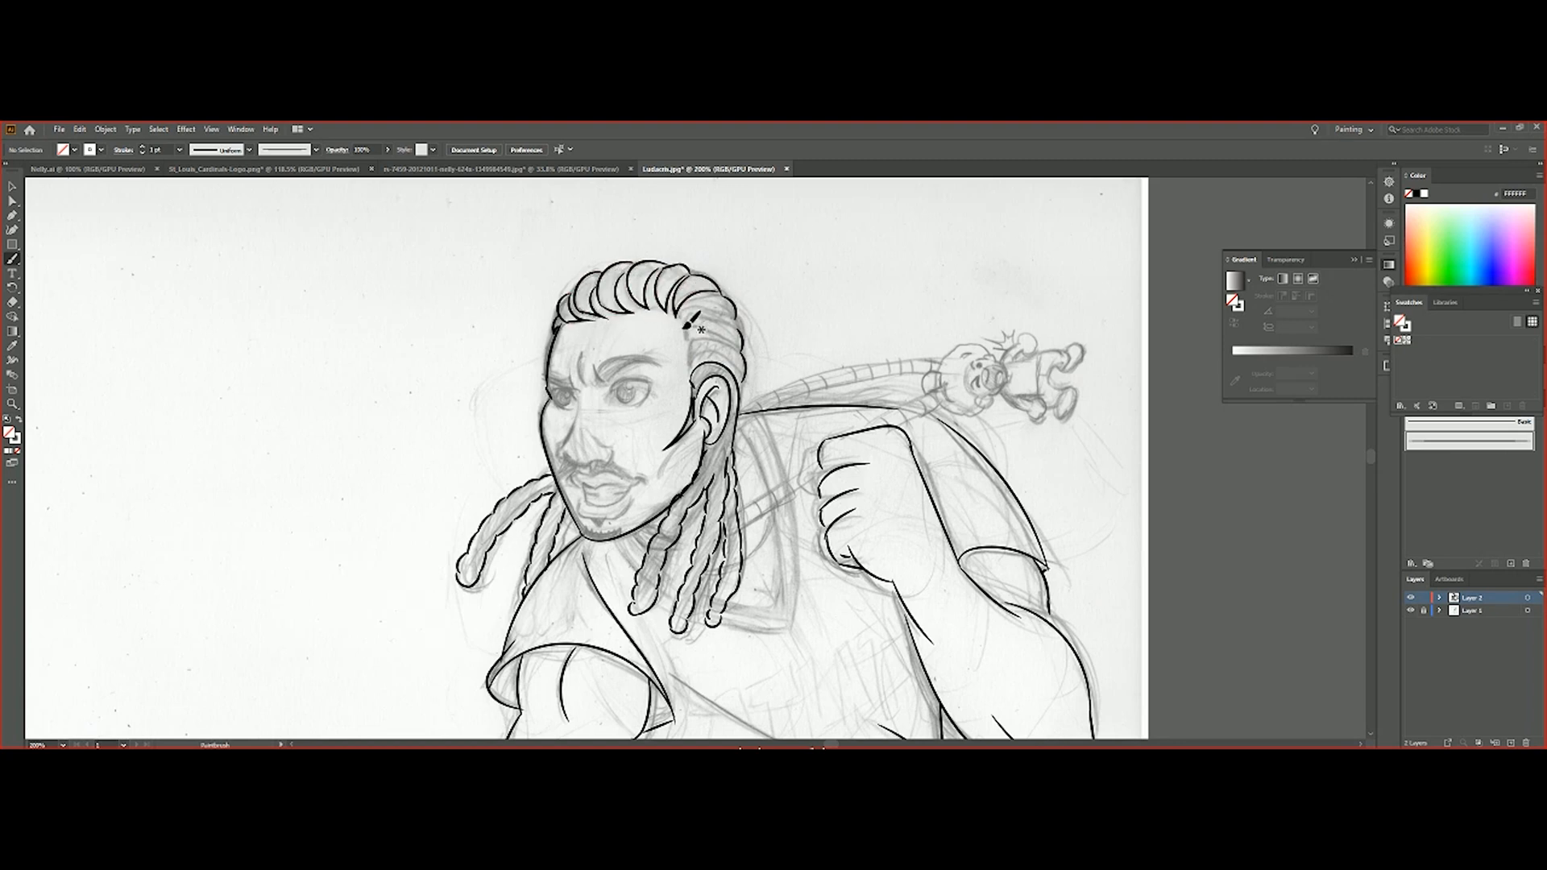
pyautogui.moveTo(688, 344); pyautogui.dragTo(730, 364)
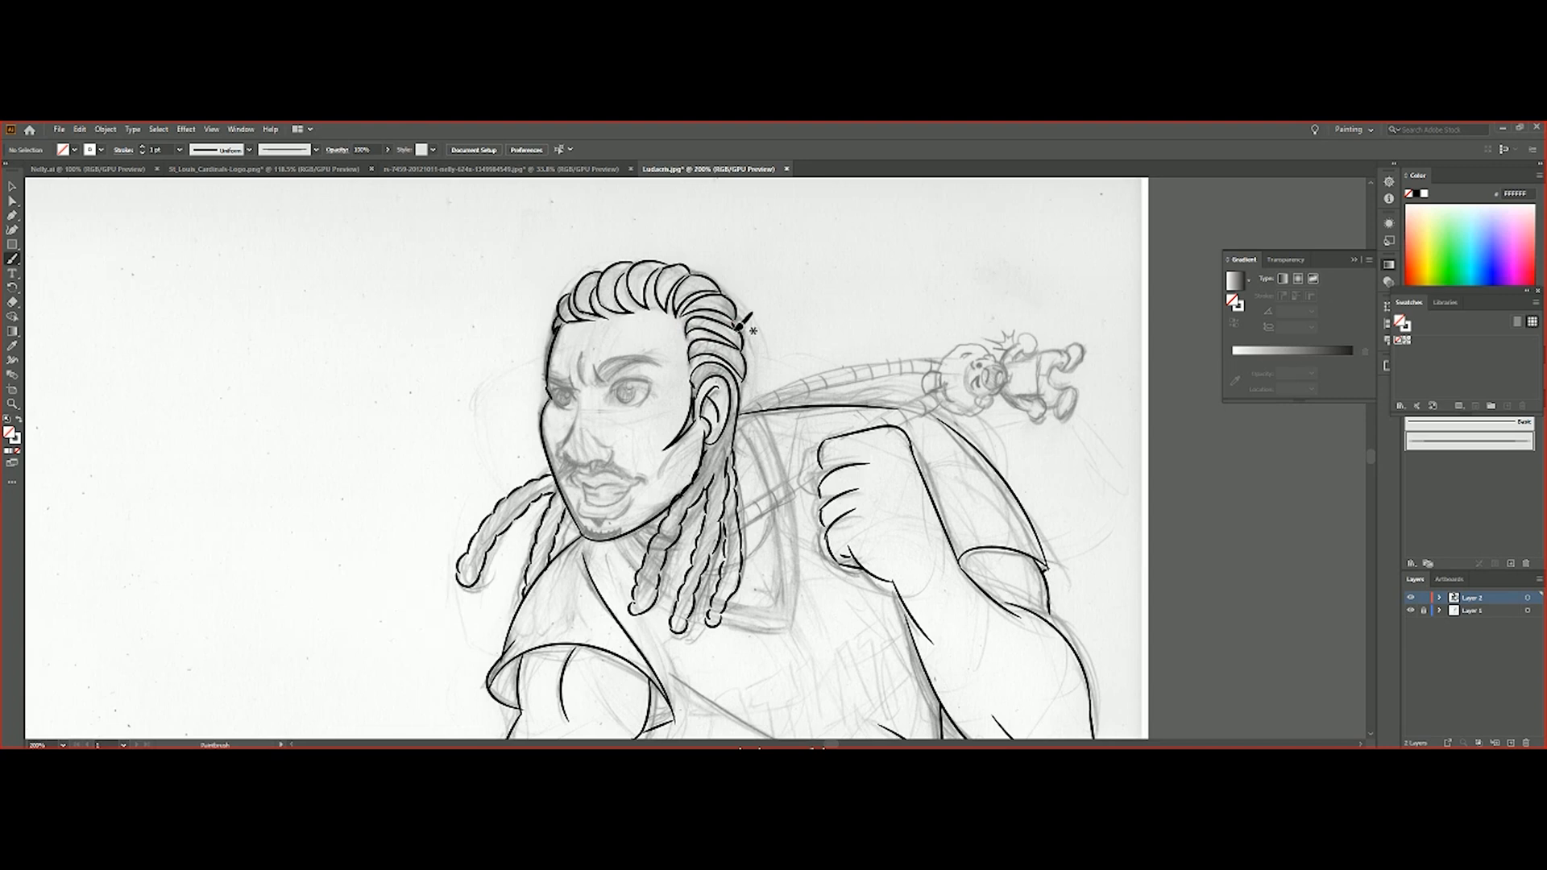
# Set the brush stroke weight to 0.5 pt and ink the outlines and irises of both eyes
pyautogui.click(179, 150)
pyautogui.click(193, 182)
pyautogui.hotkey('ctrl', '=')
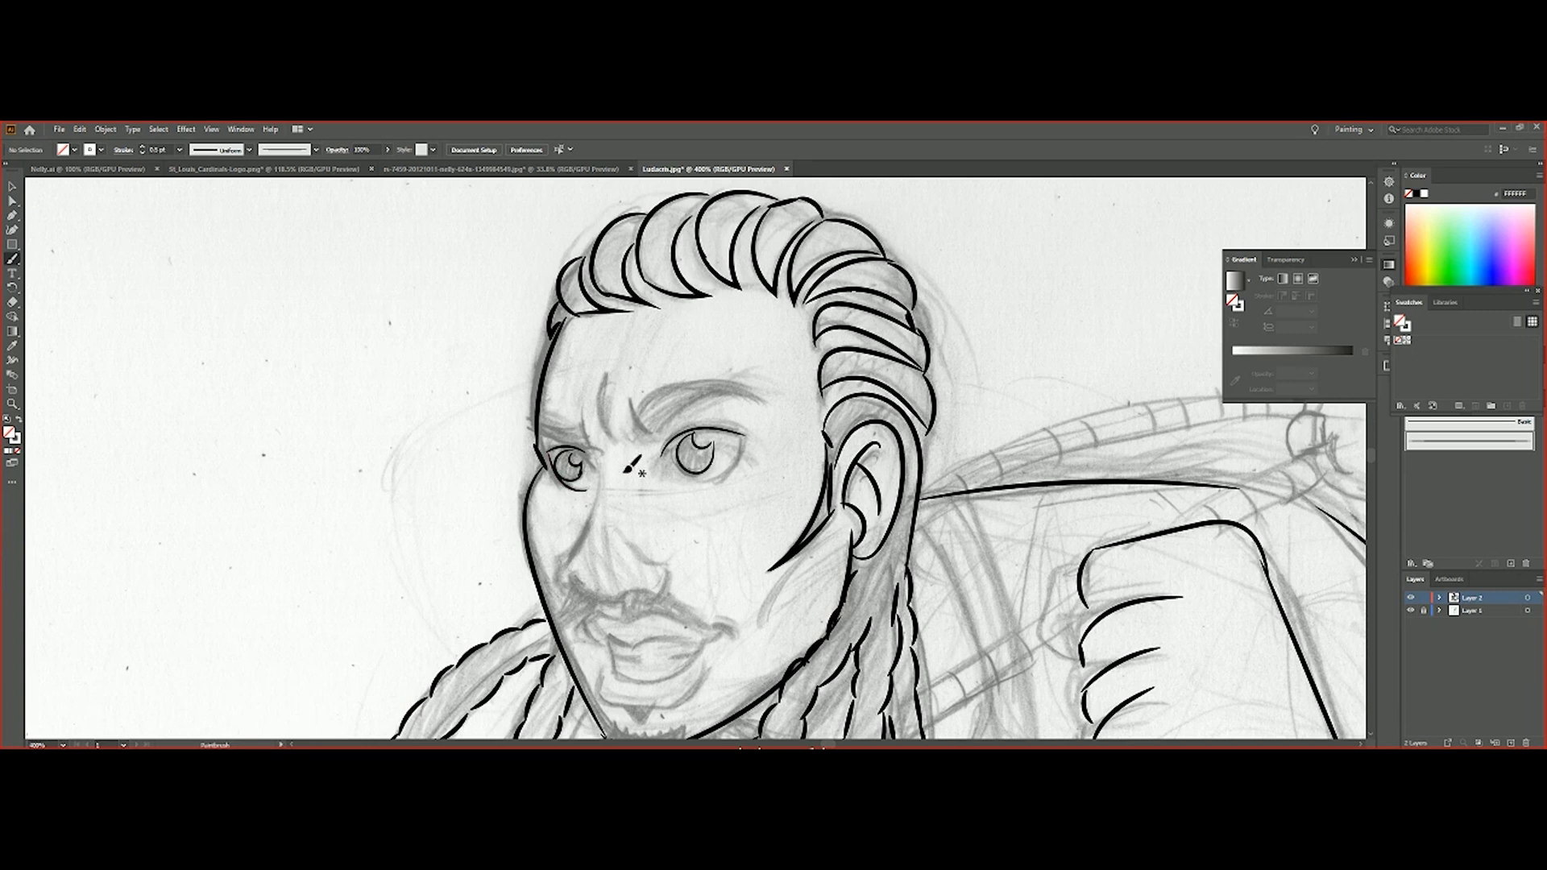
pyautogui.hotkey('ctrl', 'z')
pyautogui.moveTo(740, 439); pyautogui.dragTo(706, 481)
pyautogui.hotkey('ctrl', 'z')
pyautogui.click(80, 129)
pyautogui.click(95, 156)
# Delete the stroke beneath the far eye and ink the eyebrows, frown lines, nose and cheek line with the Paintbrush
pyautogui.click(12, 186)
pyautogui.click(569, 487)
pyautogui.press('Delete')
pyautogui.press('b')
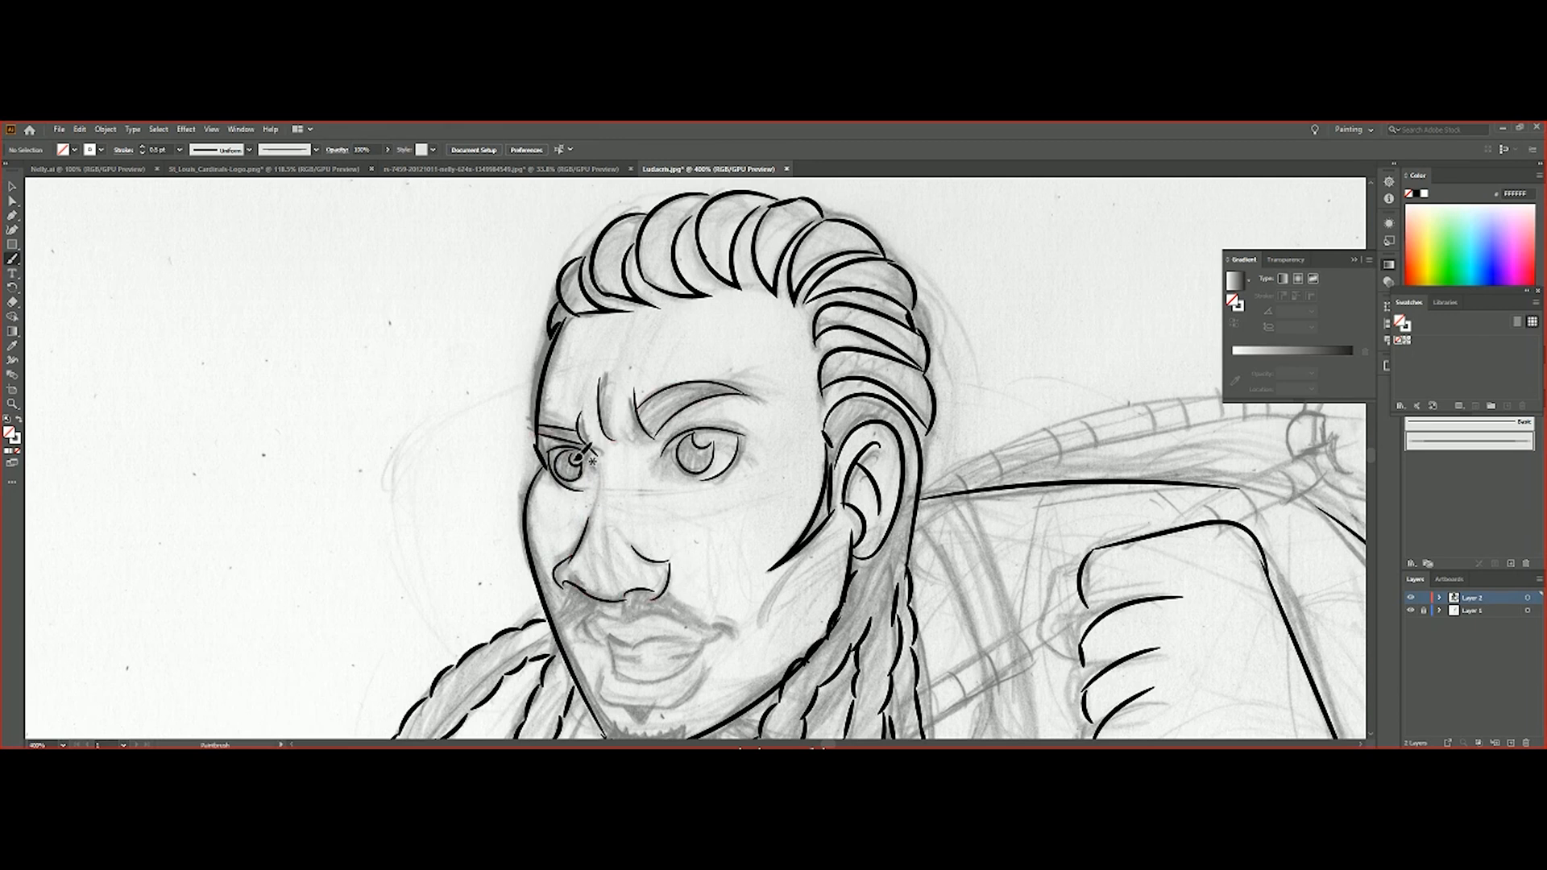
pyautogui.moveTo(813, 540); pyautogui.dragTo(777, 625)
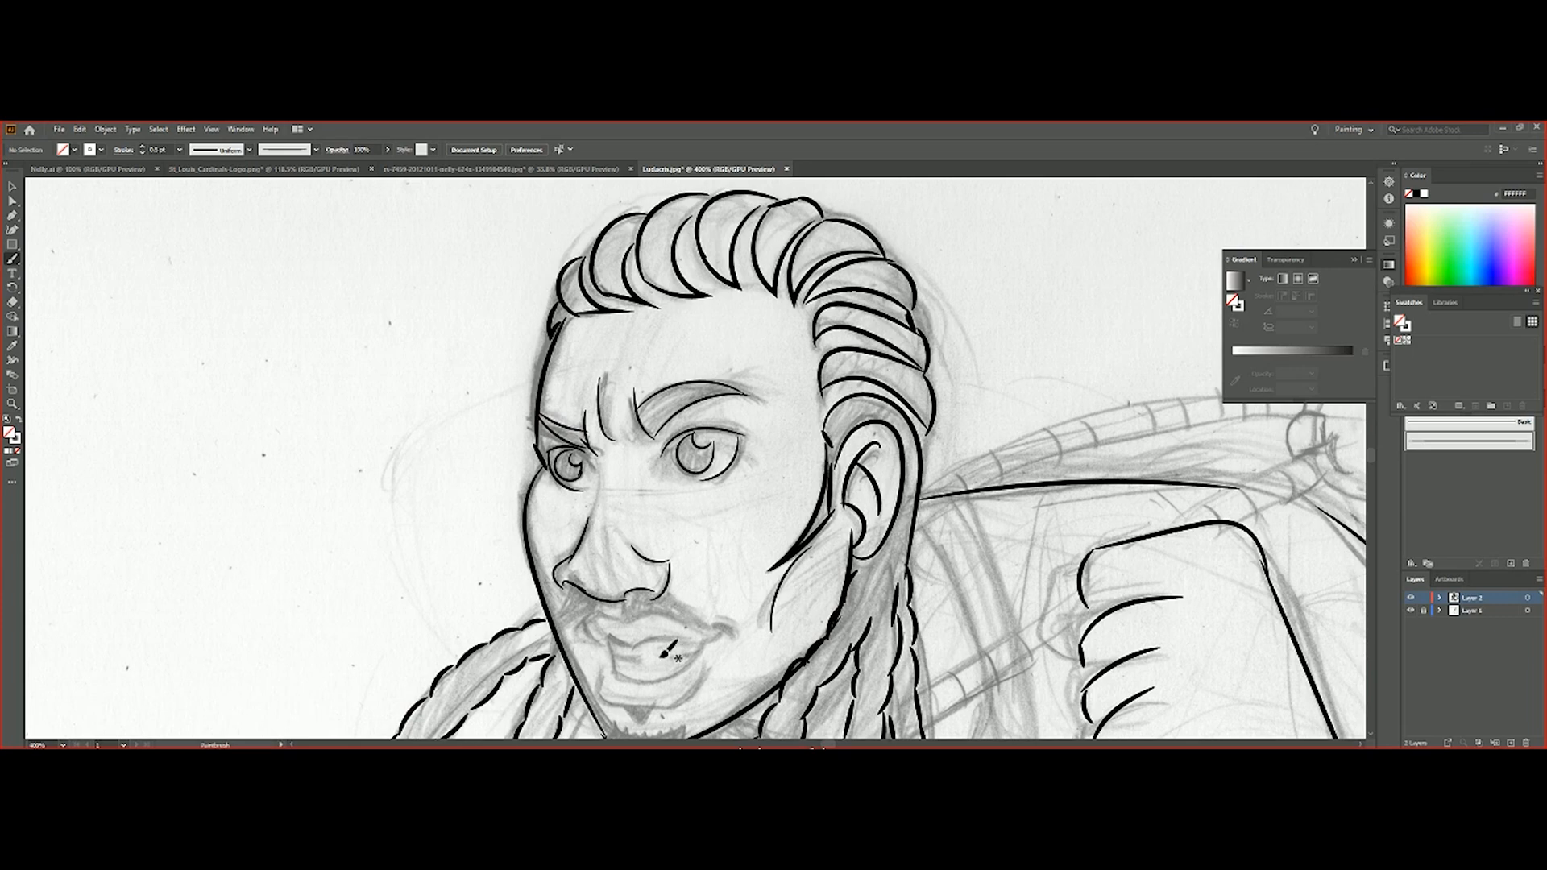